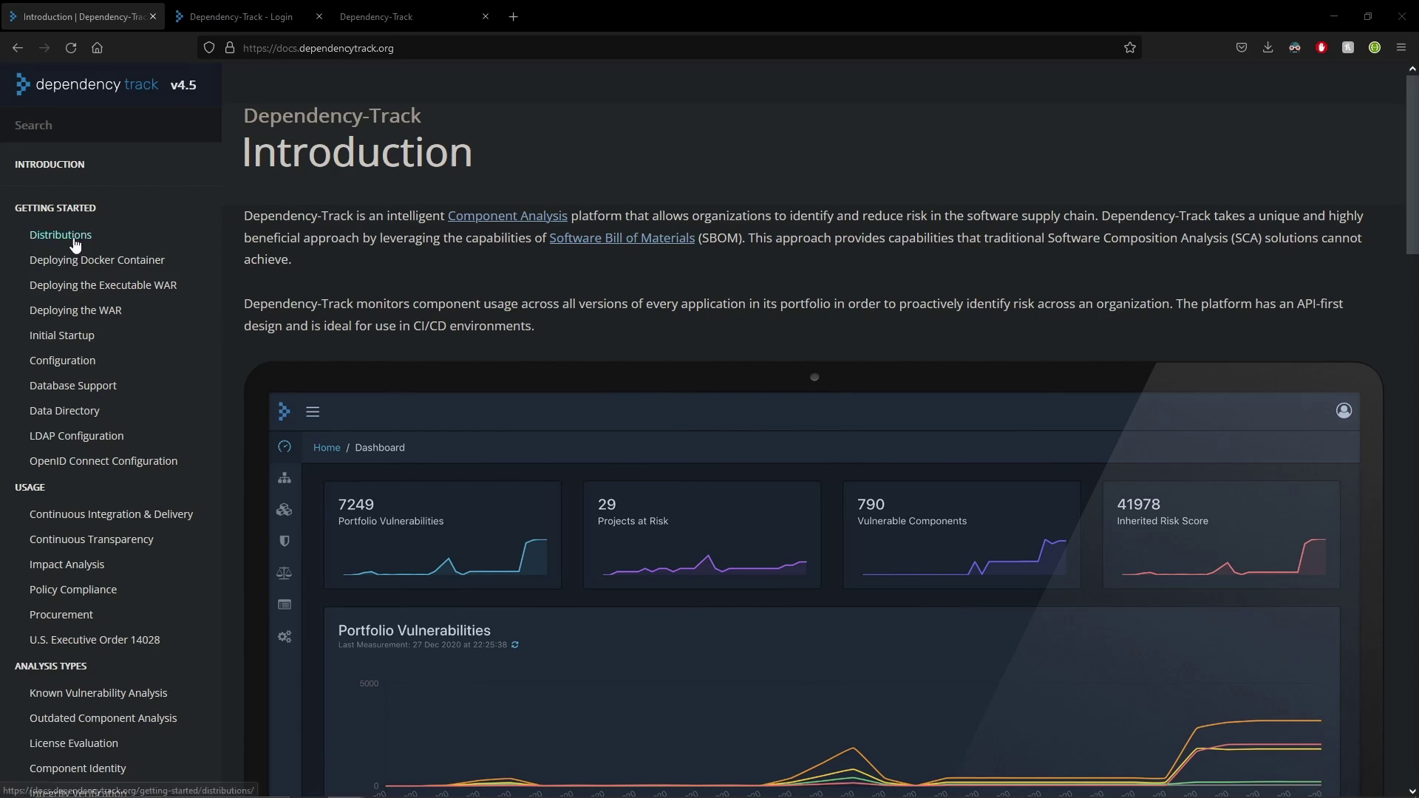
{"action": "scroll", "coordinate": [566, 290], "scroll_direction": "down", "scroll_amount": 1}
{"action": "scroll", "coordinate": [533, 297], "scroll_direction": "up", "scroll_amount": 1}
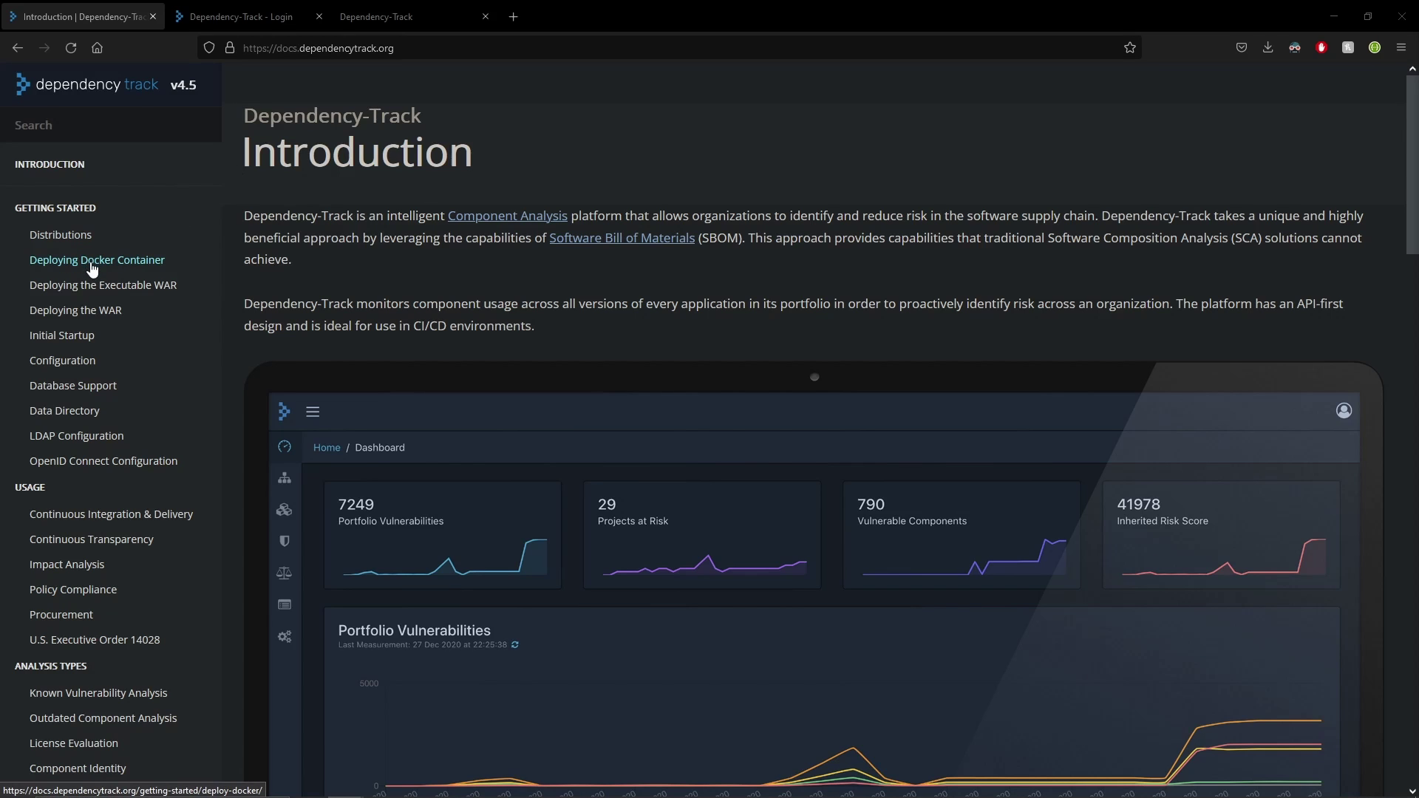
Open the Deploying Docker Container guide and review its Docker Compose quickstart commands.
{"action": "left_click", "coordinate": [92, 262]}
{"action": "scroll", "coordinate": [306, 281], "scroll_direction": "down", "scroll_amount": 1}
{"action": "scroll", "coordinate": [309, 280], "scroll_direction": "down", "scroll_amount": 2}
{"action": "scroll", "coordinate": [608, 262], "scroll_direction": "up", "scroll_amount": 2}
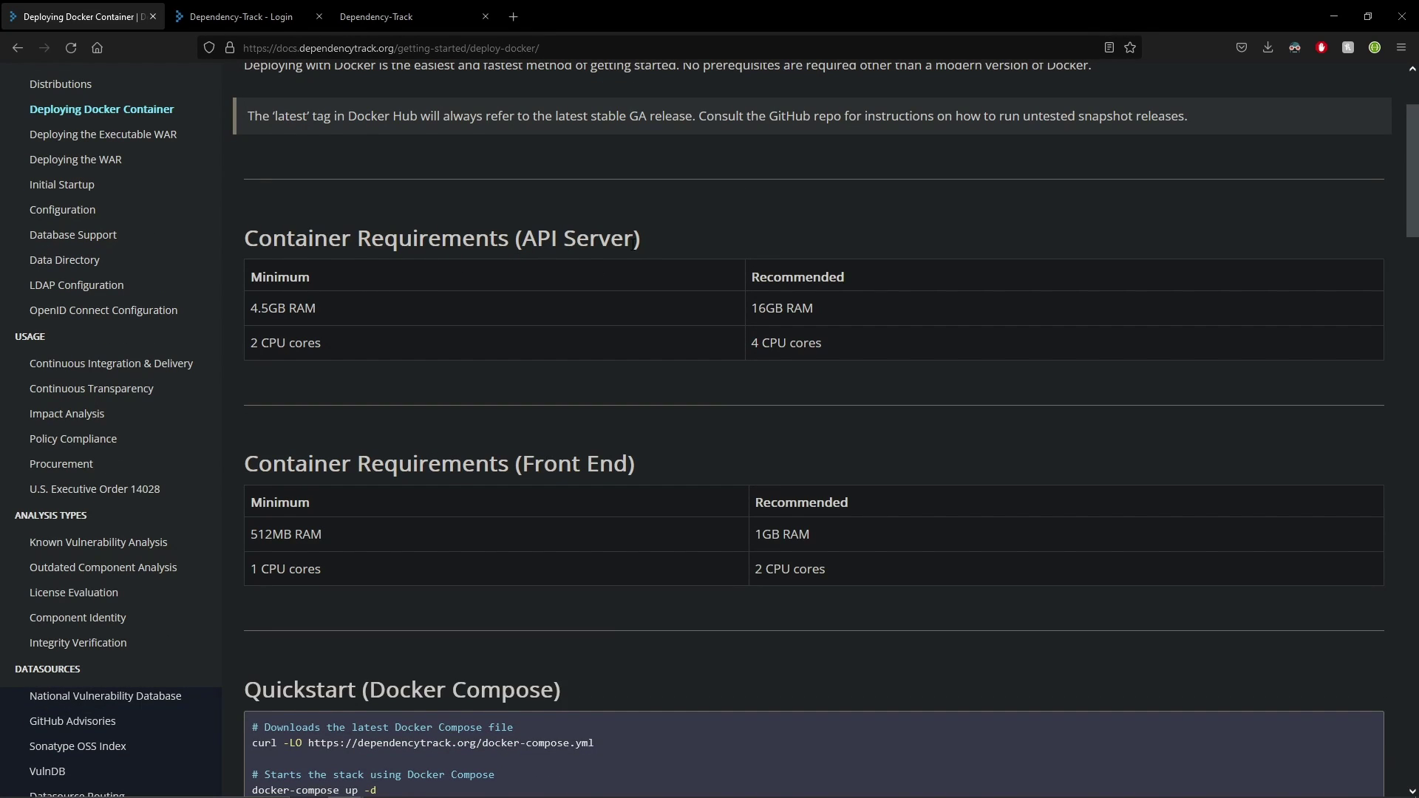
{"action": "scroll", "coordinate": [589, 345], "scroll_direction": "down", "scroll_amount": 2}
{"action": "scroll", "coordinate": [574, 356], "scroll_direction": "down", "scroll_amount": 1}
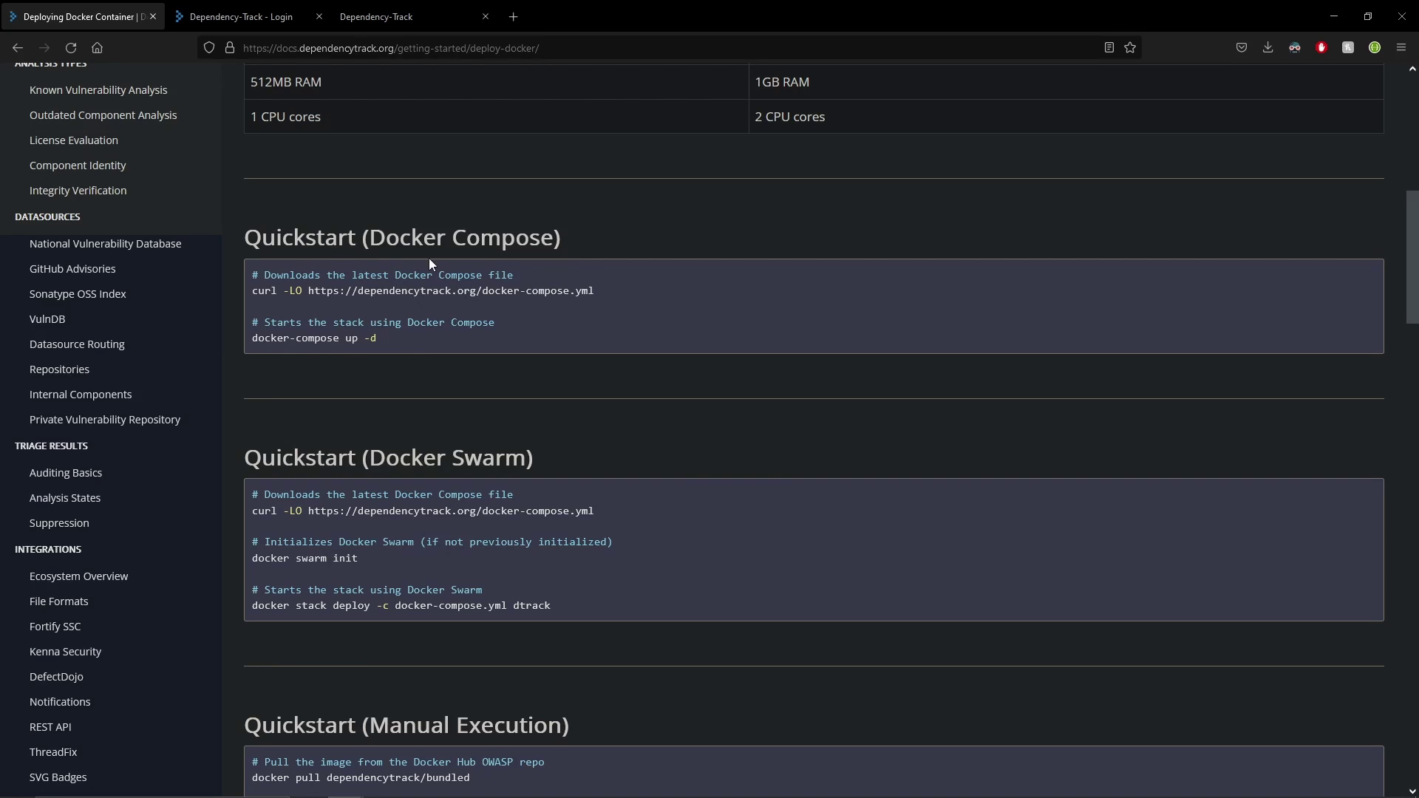
{"action": "scroll", "coordinate": [455, 479], "scroll_direction": "down", "scroll_amount": 2}
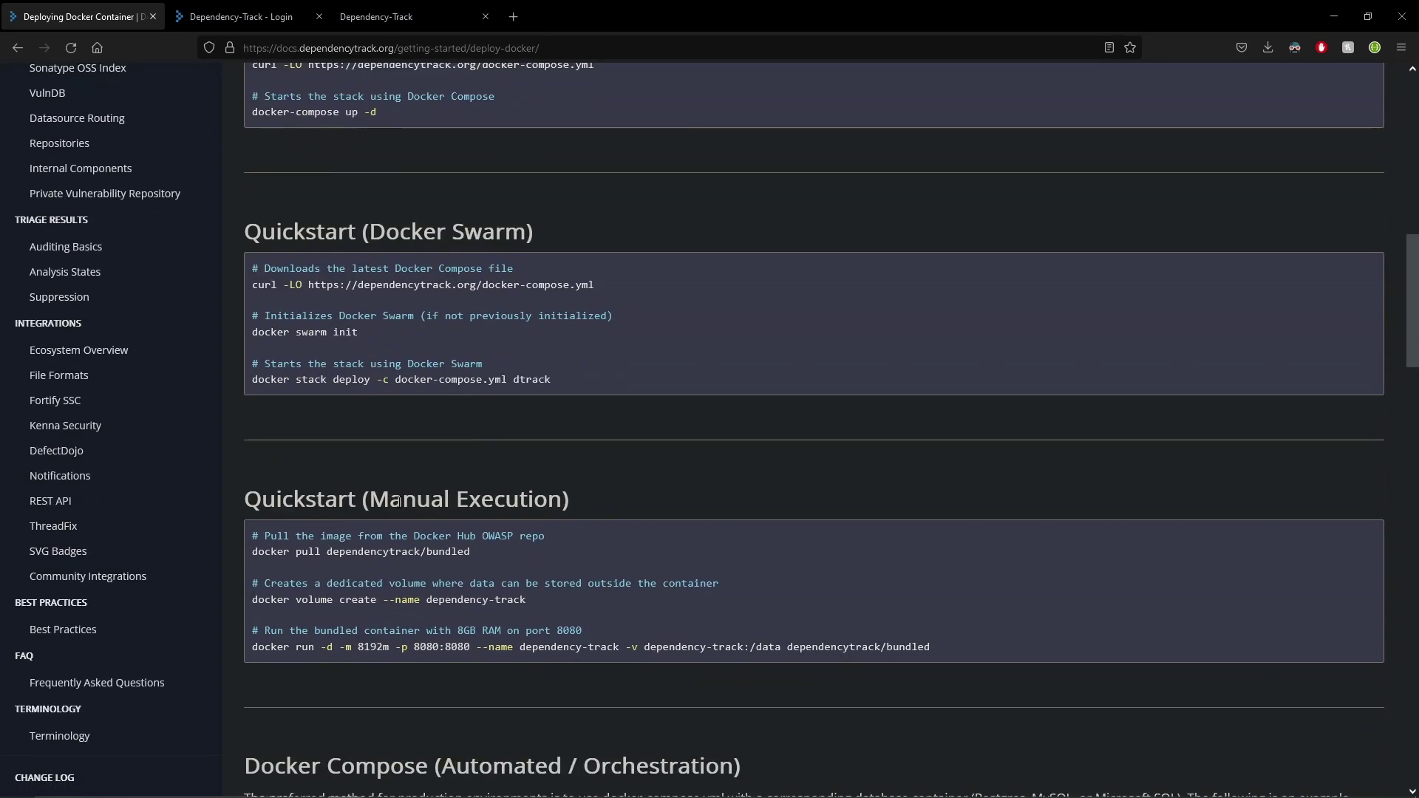
{"action": "scroll", "coordinate": [401, 499], "scroll_direction": "down", "scroll_amount": 1}
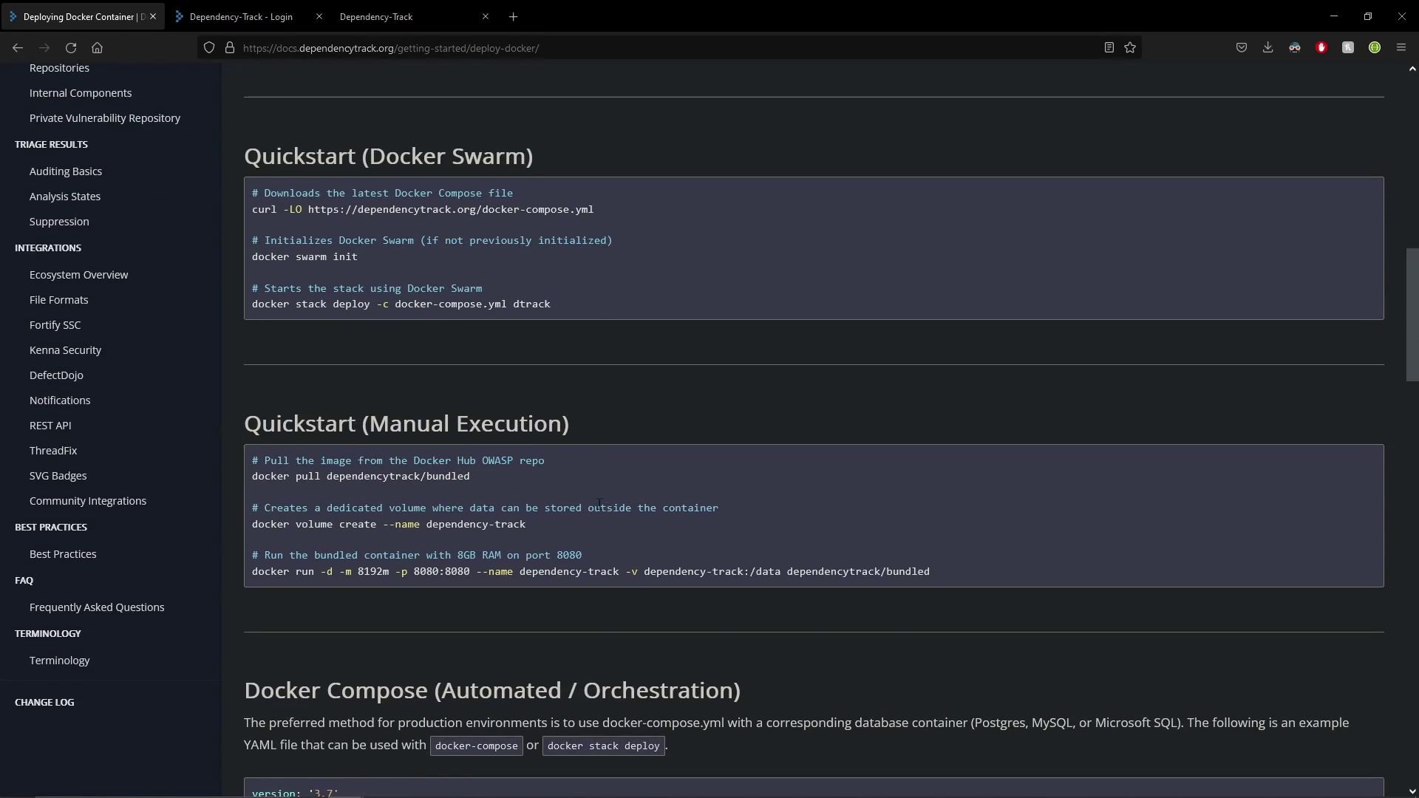
{"action": "scroll", "coordinate": [596, 503], "scroll_direction": "up", "scroll_amount": 2}
{"action": "scroll", "coordinate": [597, 502], "scroll_direction": "up", "scroll_amount": 2}
{"action": "scroll", "coordinate": [527, 406], "scroll_direction": "up", "scroll_amount": 1}
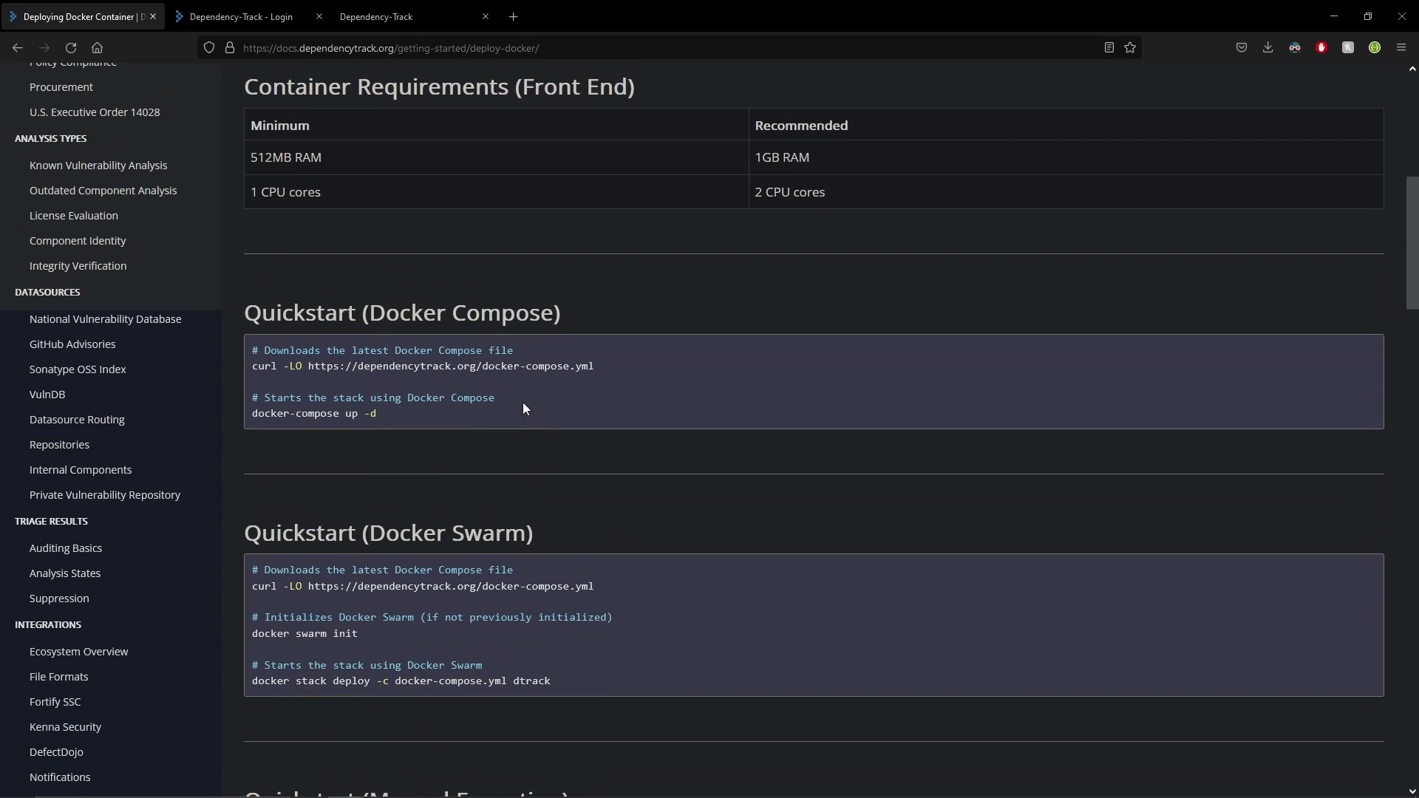
{"action": "left_click_drag", "start_coordinate": [392, 411], "coordinate": [369, 379]}
{"action": "left_click", "coordinate": [438, 423]}
Log in to the local Dependency-Track server from its Login tab.
{"action": "left_click", "coordinate": [246, 18]}
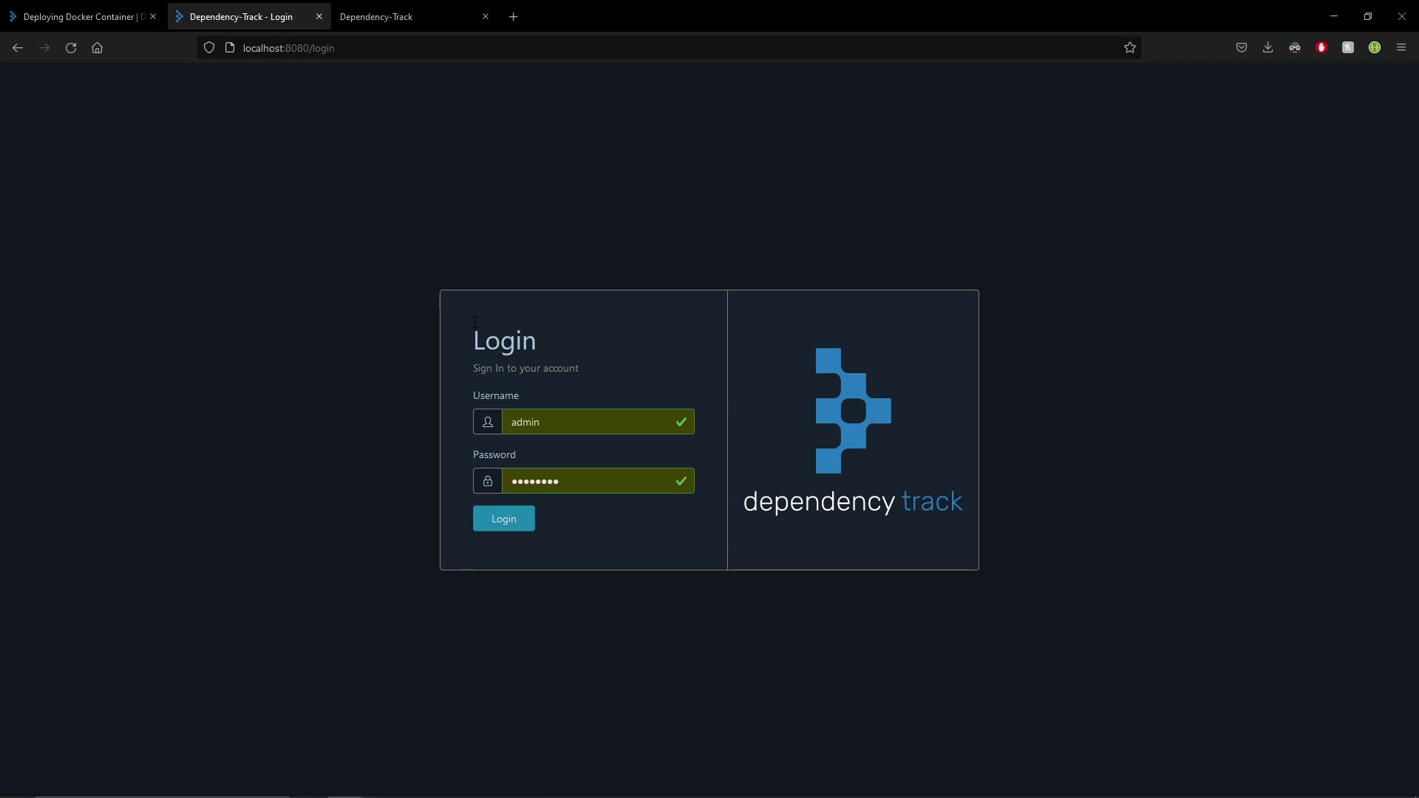
{"action": "left_click", "coordinate": [525, 528]}
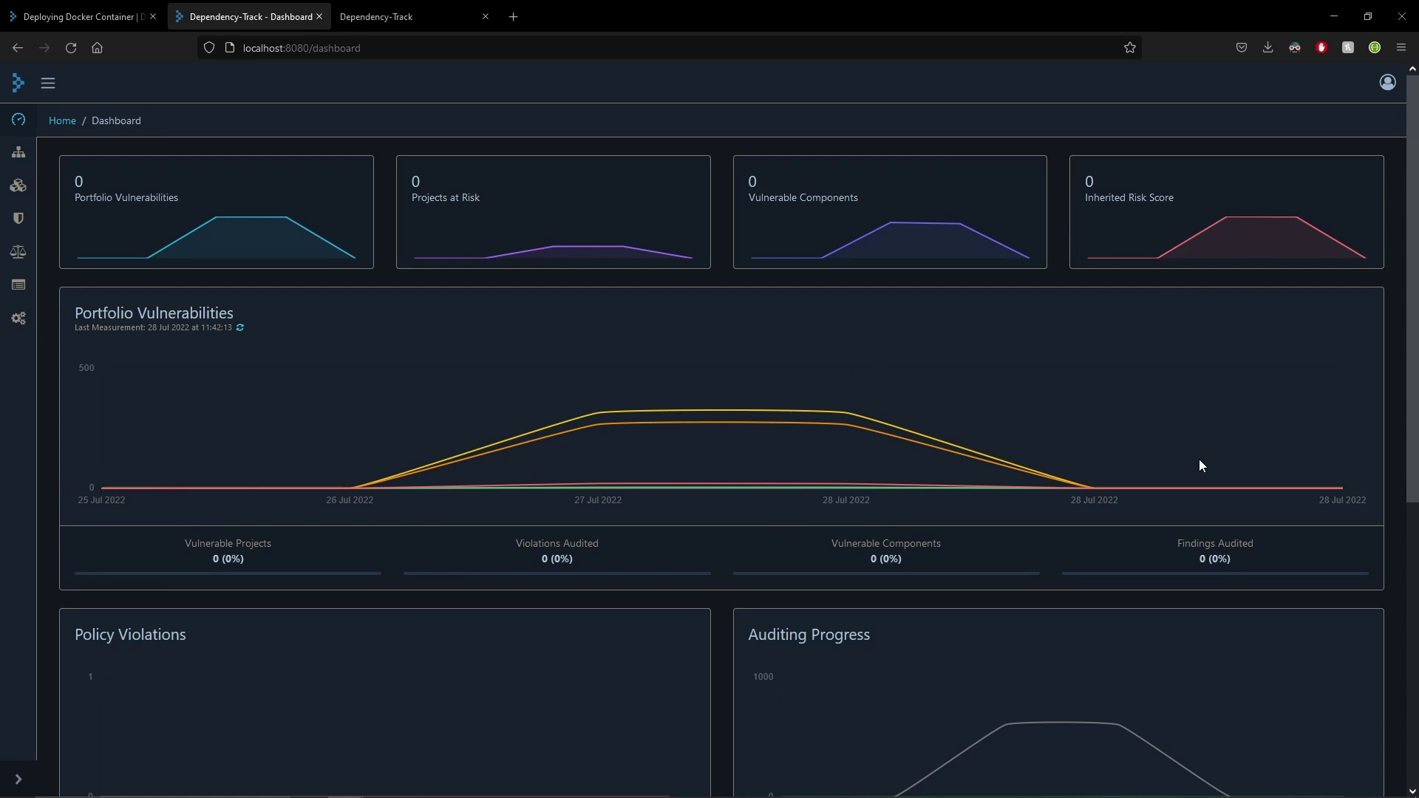
{"action": "scroll", "coordinate": [1200, 466], "scroll_direction": "down", "scroll_amount": 1}
{"action": "scroll", "coordinate": [1103, 445], "scroll_direction": "up", "scroll_amount": 1}
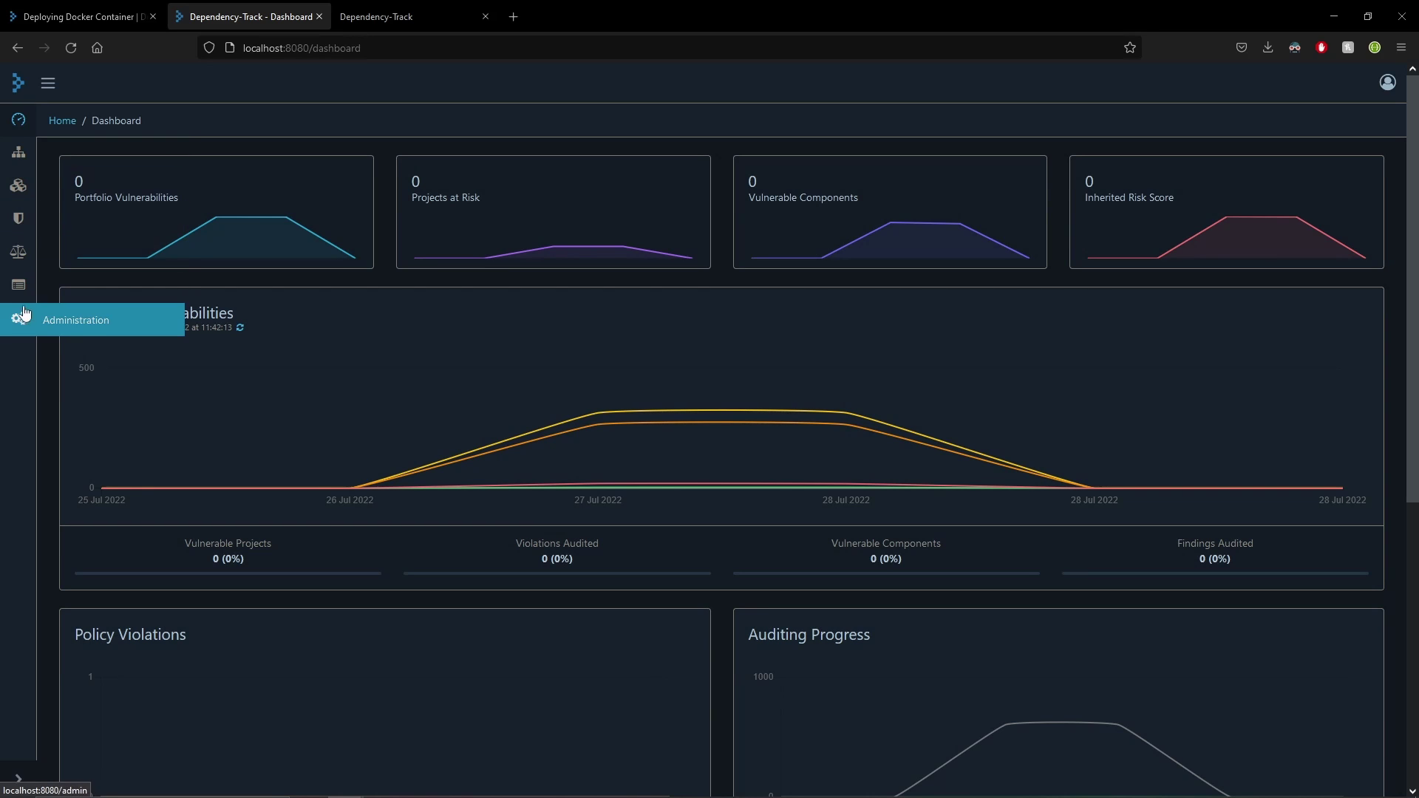
Visit the empty Projects list, Policy Management, then the Administration settings.
{"action": "left_click", "coordinate": [18, 157]}
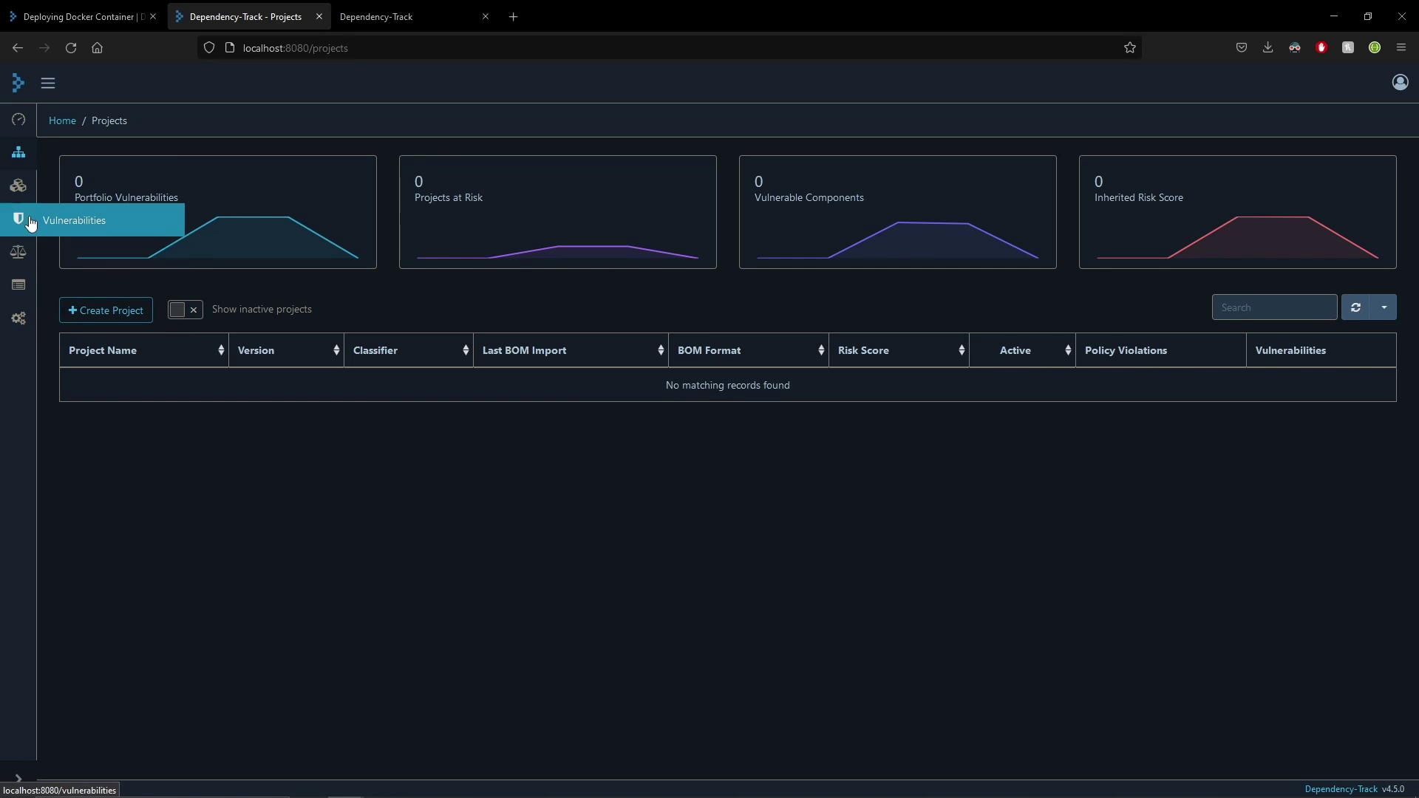
{"action": "left_click", "coordinate": [20, 288]}
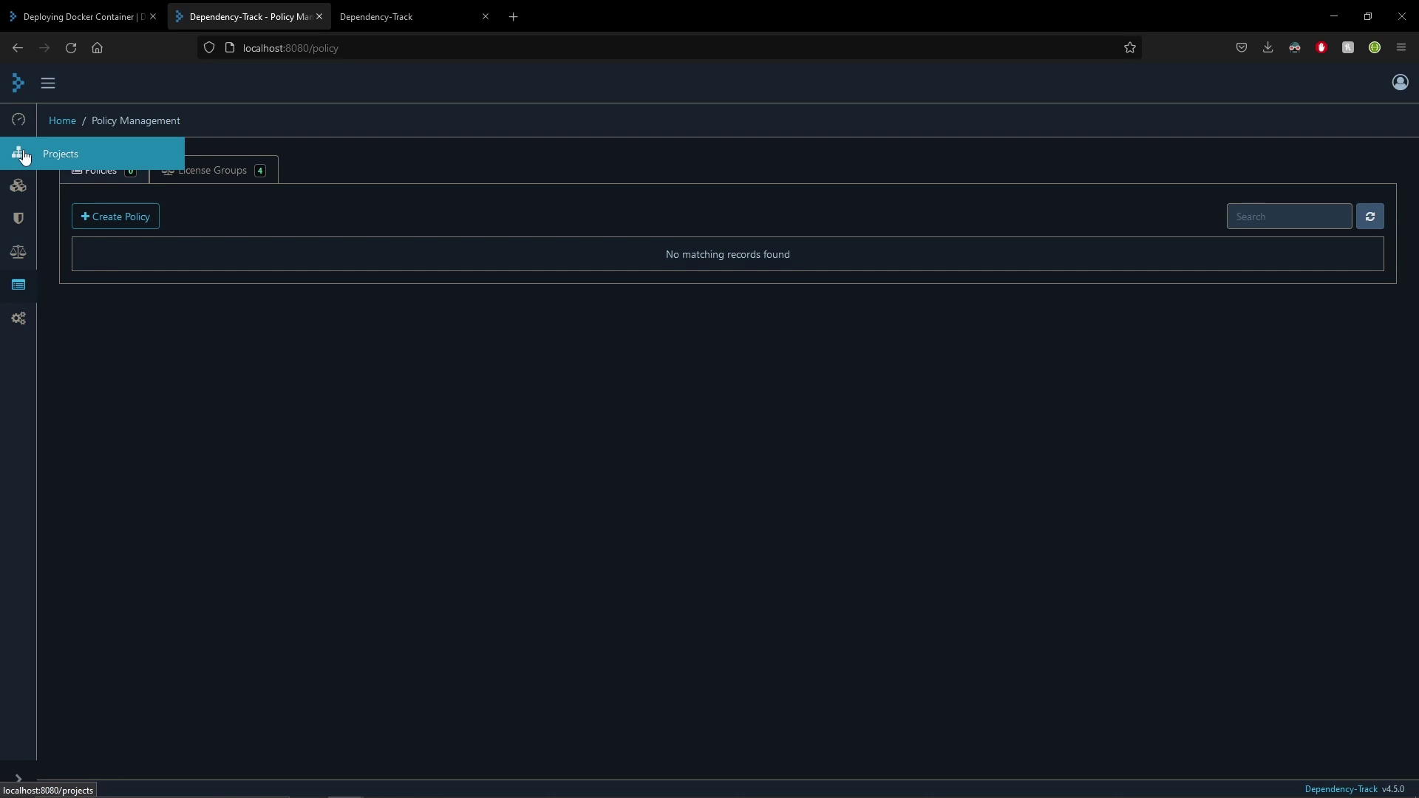
{"action": "left_click", "coordinate": [21, 326]}
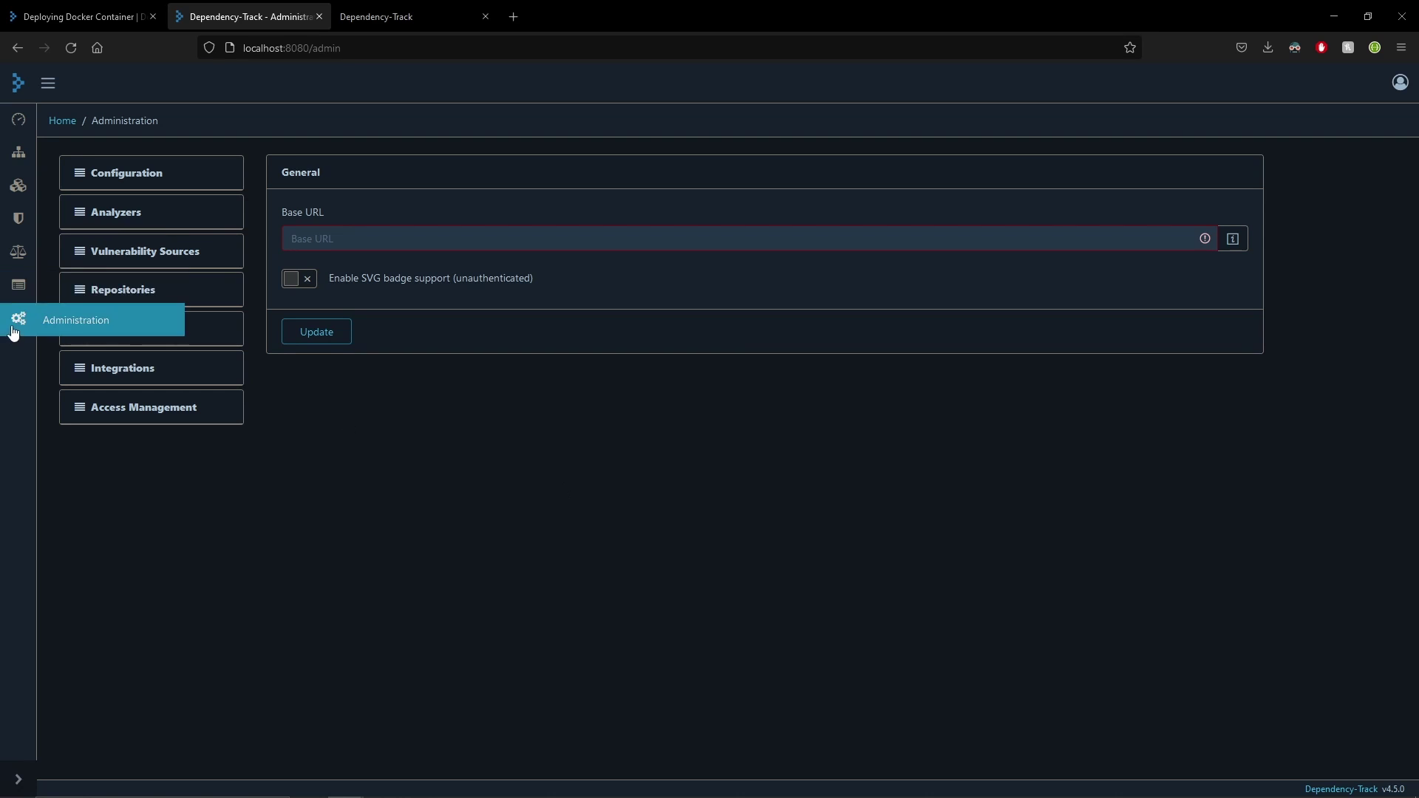
Under Access Management > Teams, open the Automation team and select its full API key.
{"action": "left_click", "coordinate": [163, 415]}
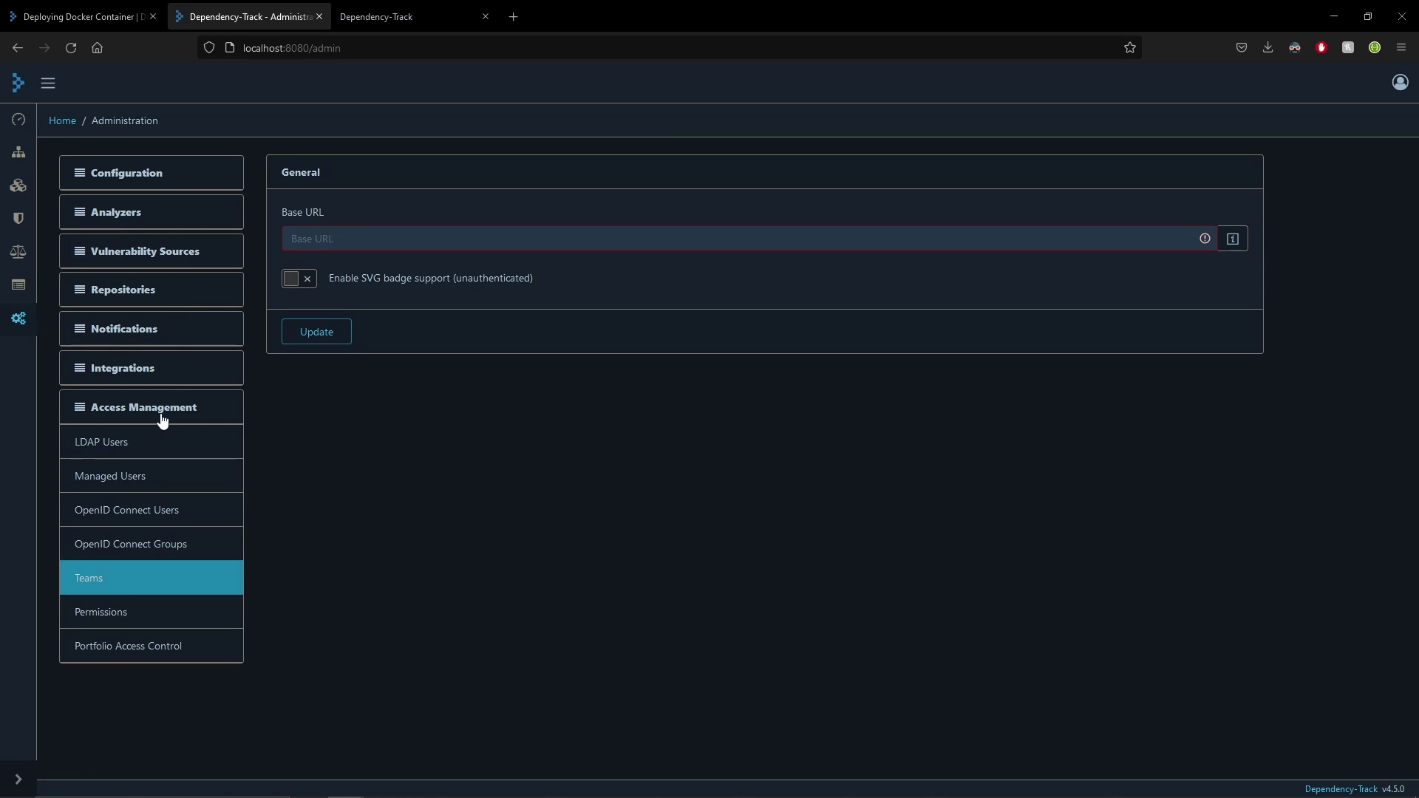
{"action": "left_click", "coordinate": [94, 582]}
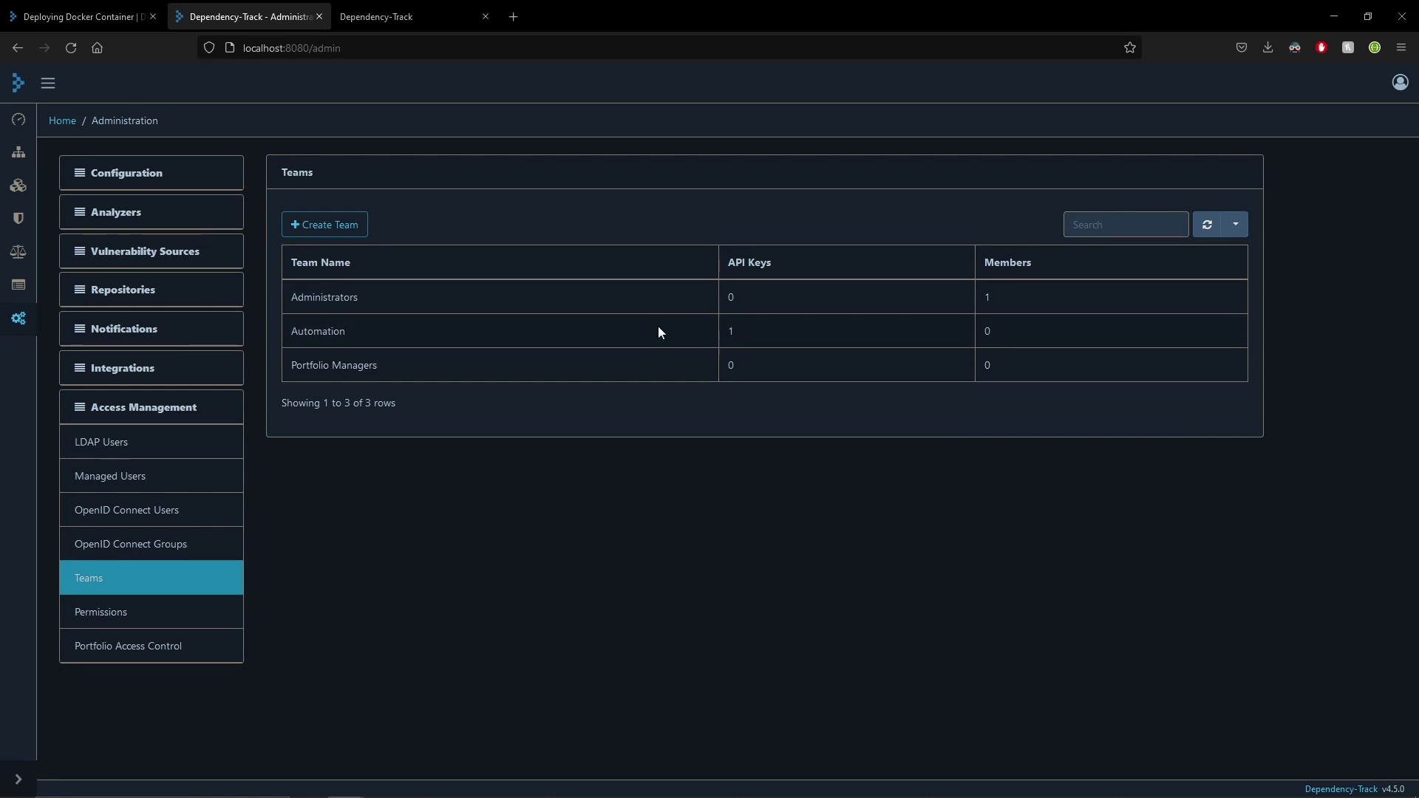
{"action": "left_click", "coordinate": [499, 332]}
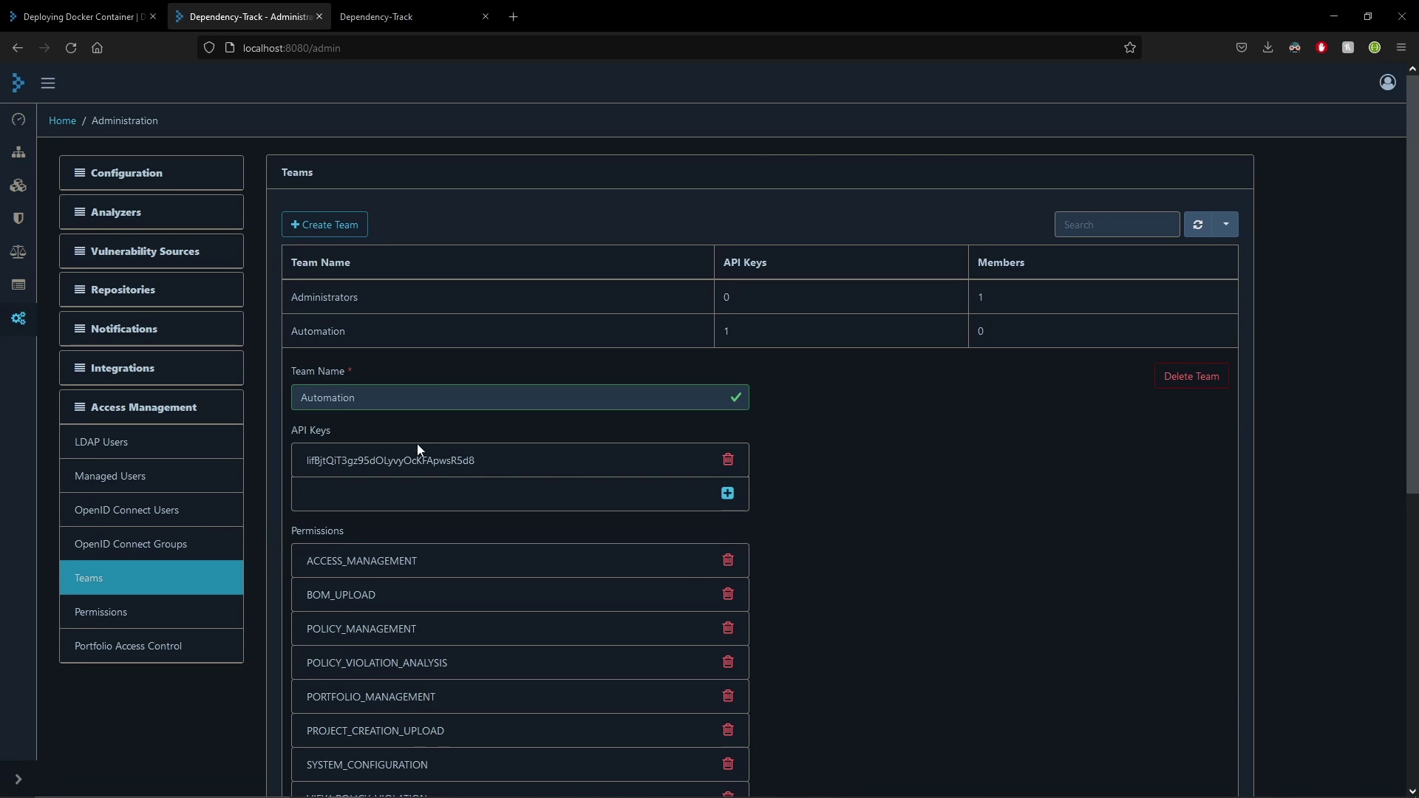
{"action": "double_click", "coordinate": [471, 471]}
{"action": "left_click", "coordinate": [472, 463]}
{"action": "left_click_drag", "start_coordinate": [474, 462], "coordinate": [301, 466]}
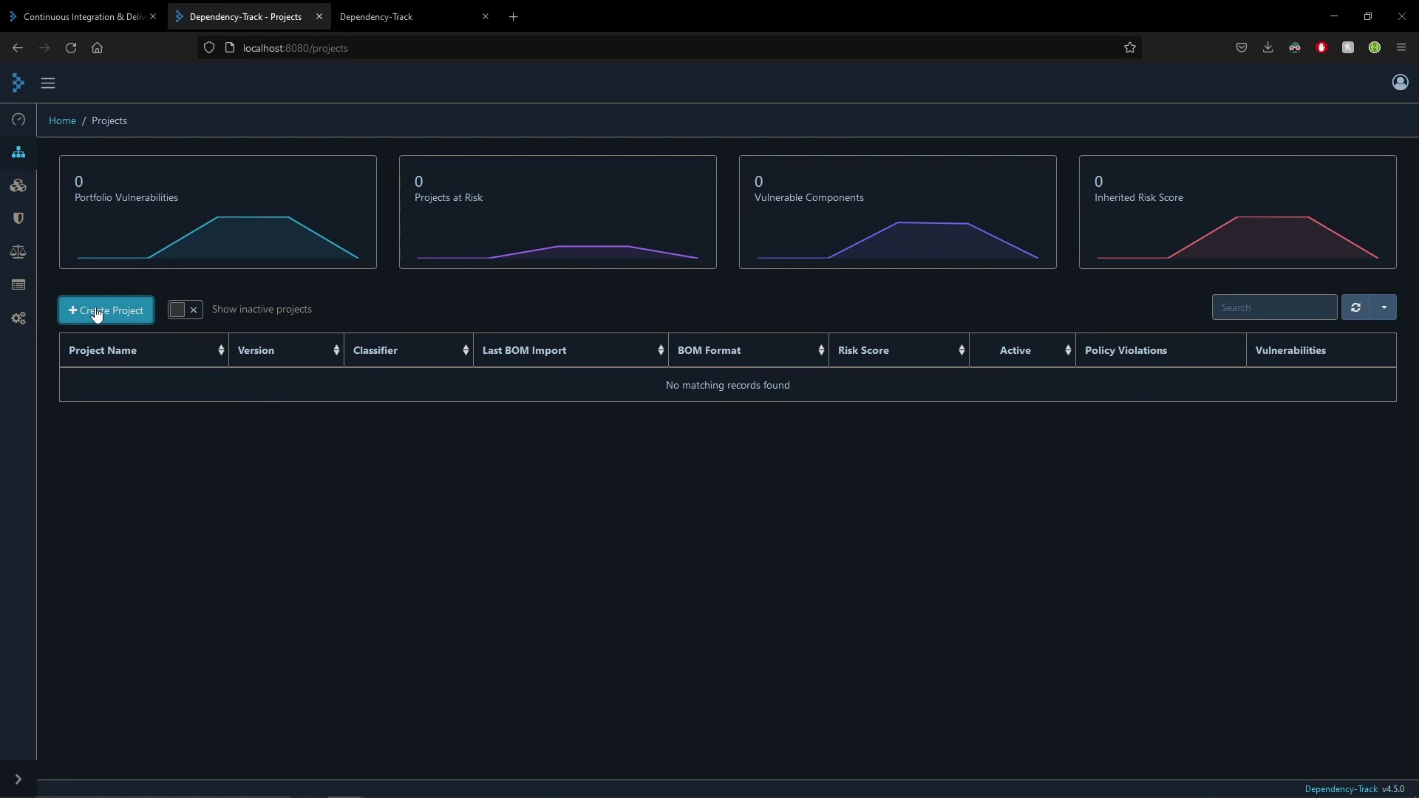
Create the Application project 'cyclonedx sbom', version 1.2, and open its page.
{"action": "left_click", "coordinate": [97, 315]}
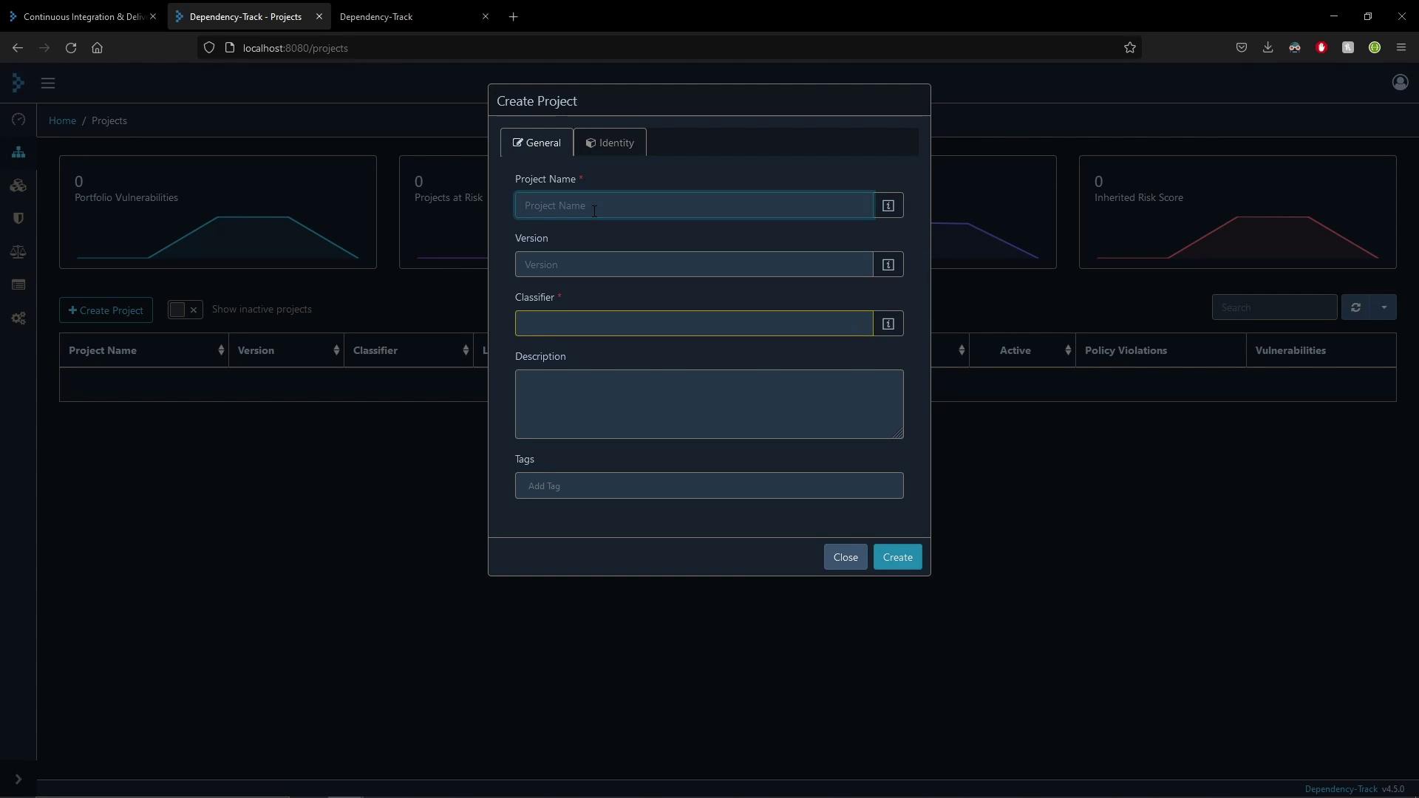
{"action": "type", "text": "cyclonedx"}
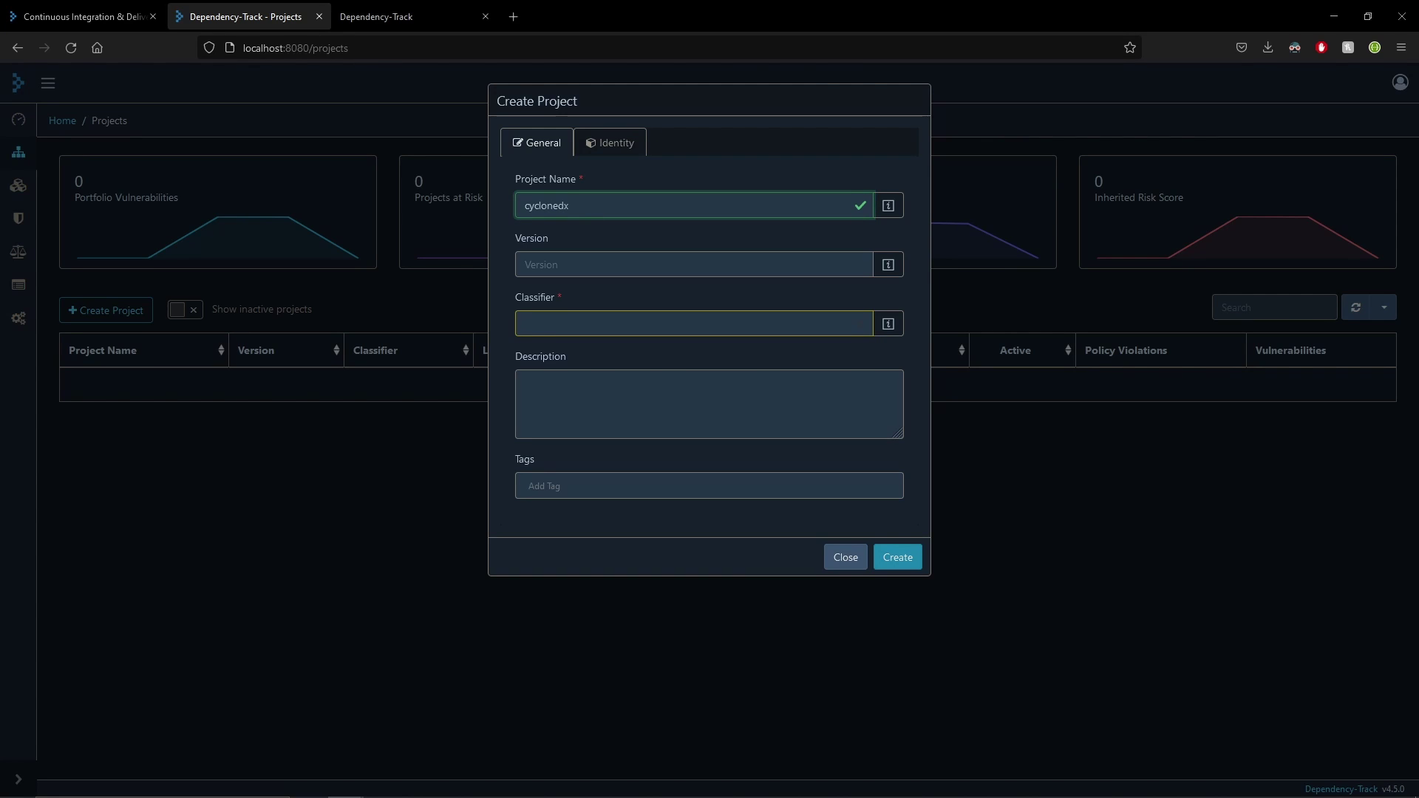
{"action": "type", "text": " sbom"}
{"action": "left_click", "coordinate": [598, 258]}
{"action": "type", "text": "1.2"}
{"action": "left_click", "coordinate": [573, 327]}
{"action": "left_click", "coordinate": [577, 358]}
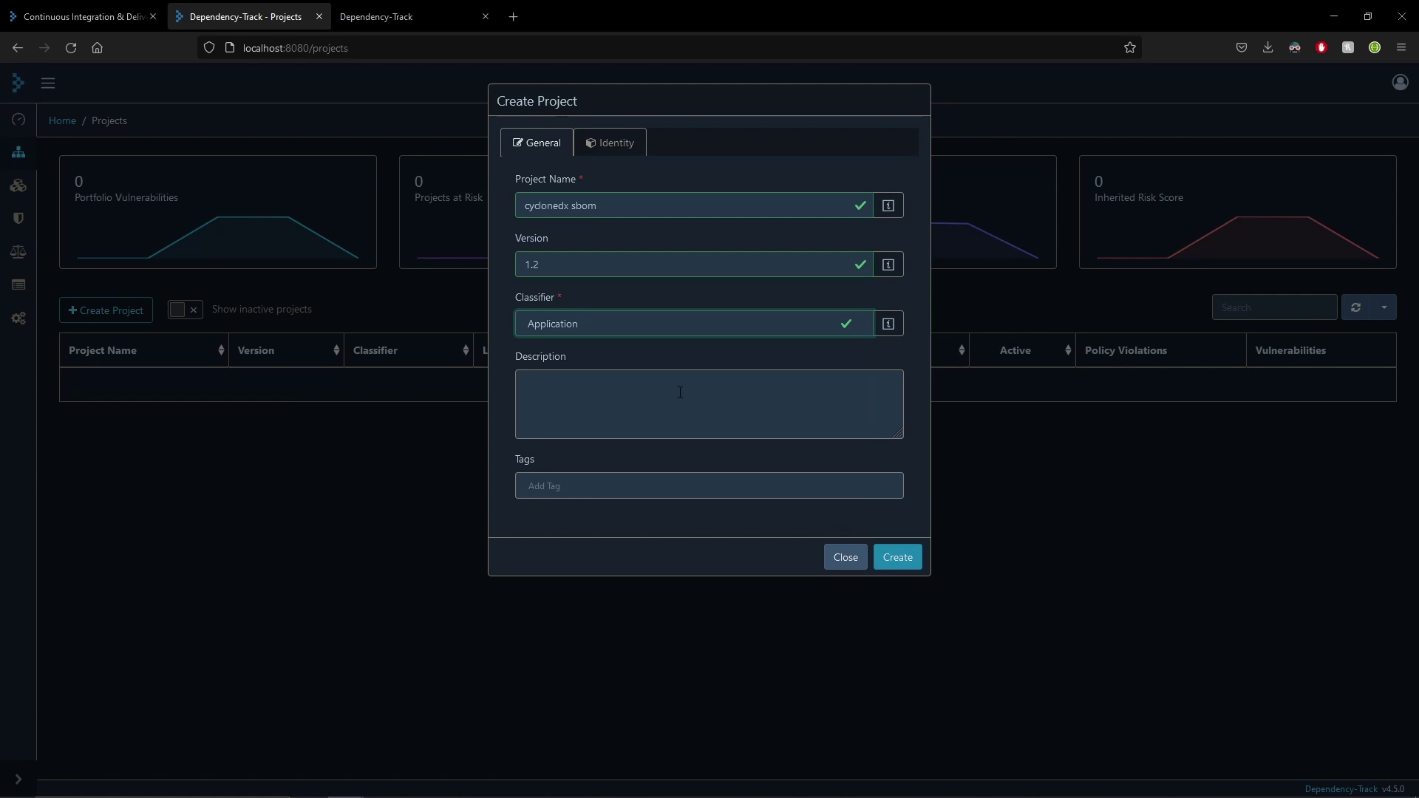
{"action": "left_click", "coordinate": [901, 560]}
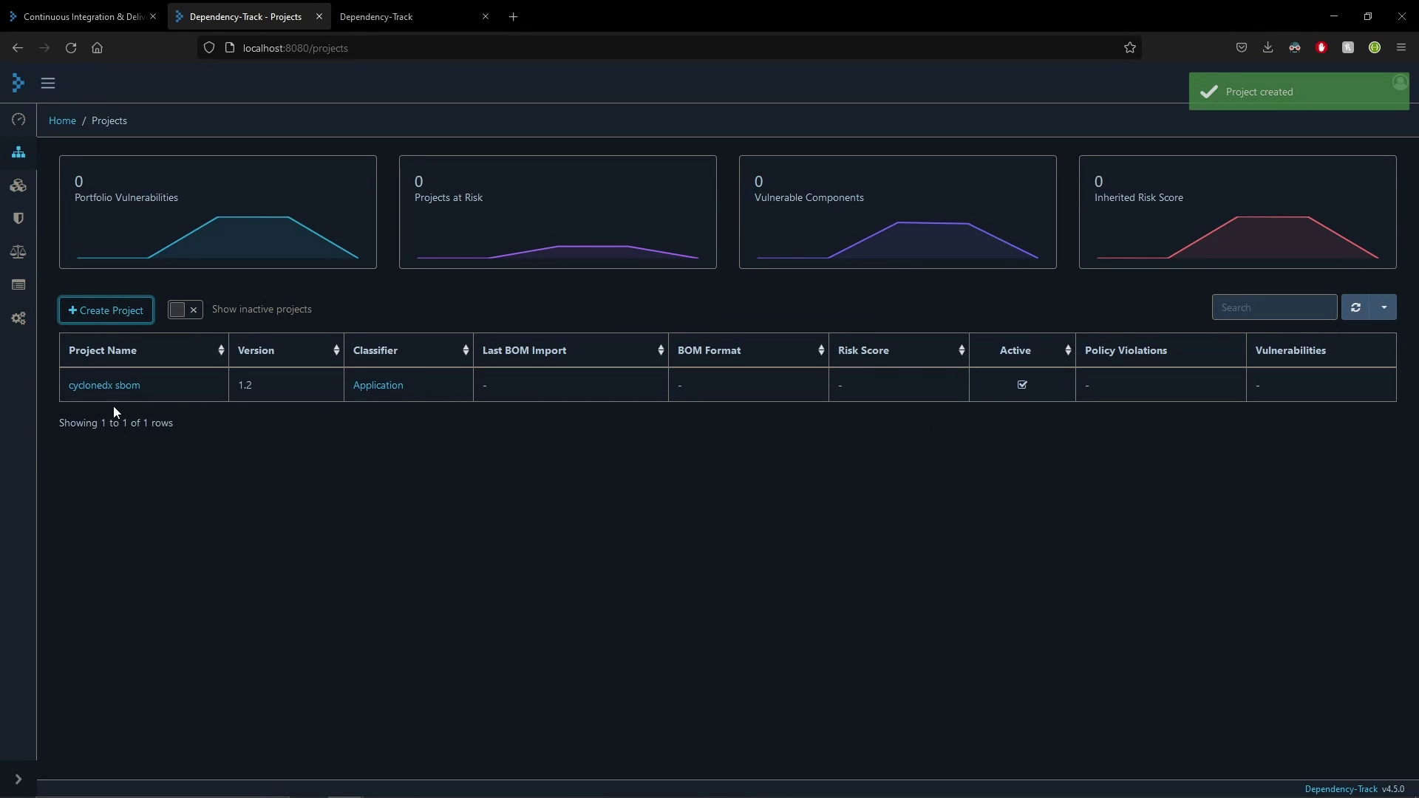
{"action": "left_click", "coordinate": [100, 386]}
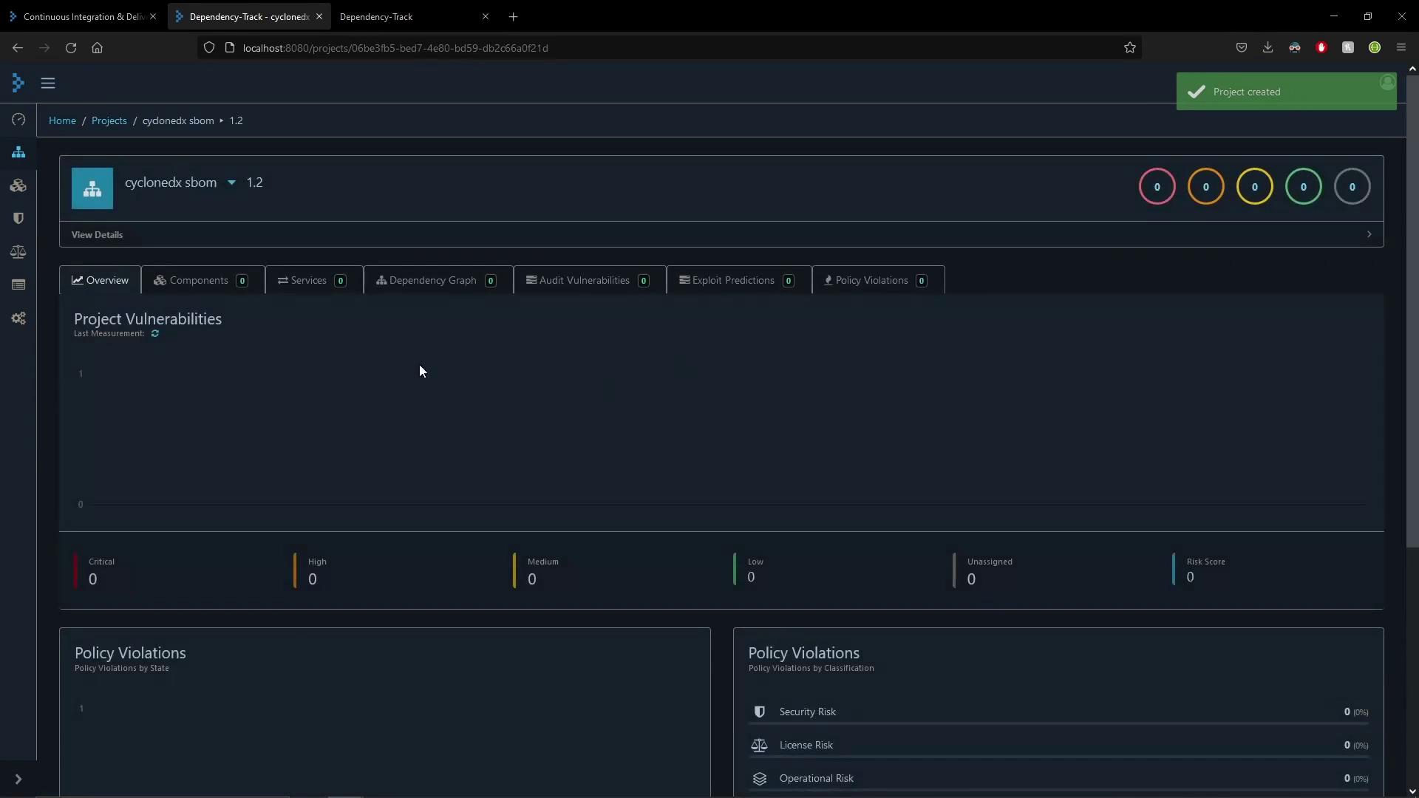
{"action": "scroll", "coordinate": [277, 367], "scroll_direction": "down", "scroll_amount": 3}
{"action": "scroll", "coordinate": [486, 310], "scroll_direction": "down", "scroll_amount": 1}
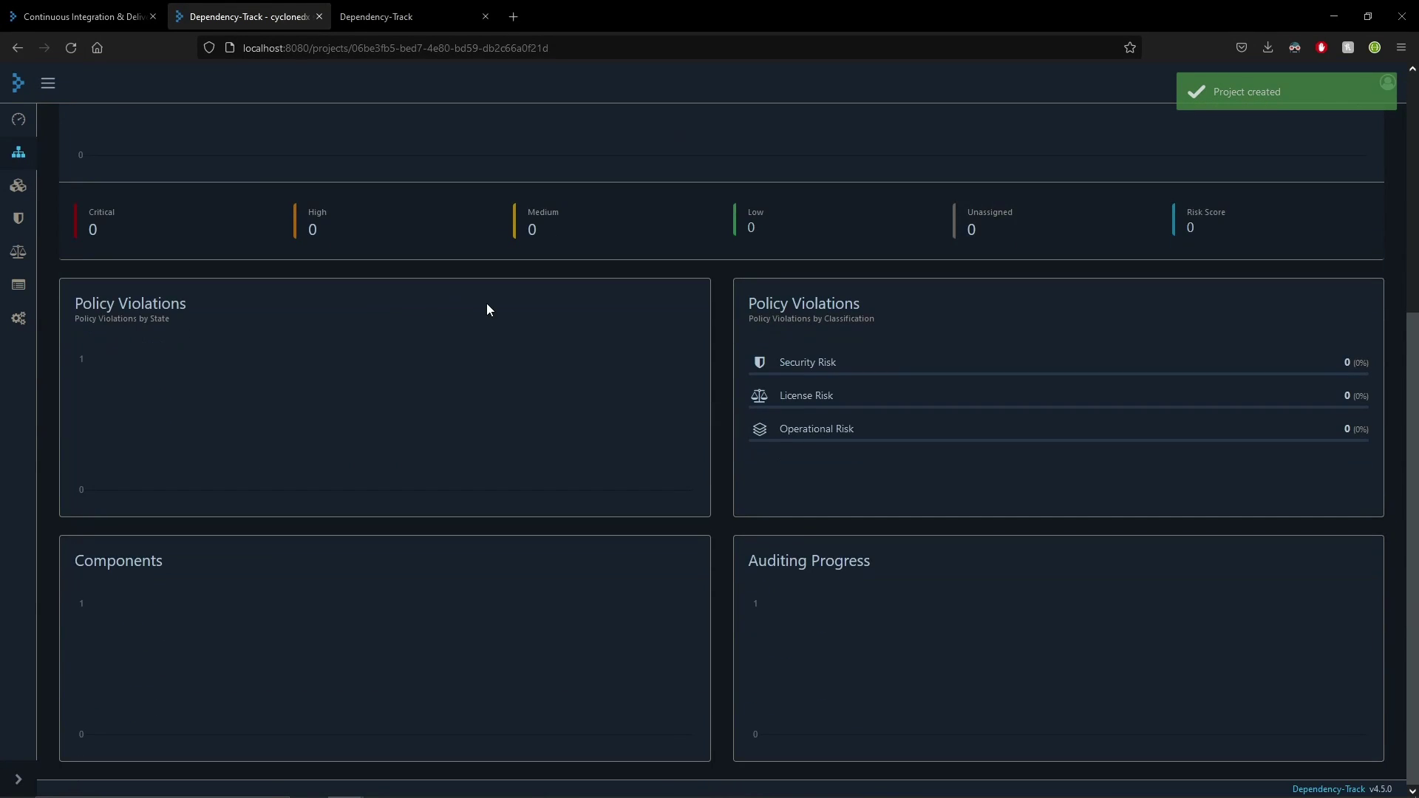
{"action": "scroll", "coordinate": [487, 310], "scroll_direction": "up", "scroll_amount": 3}
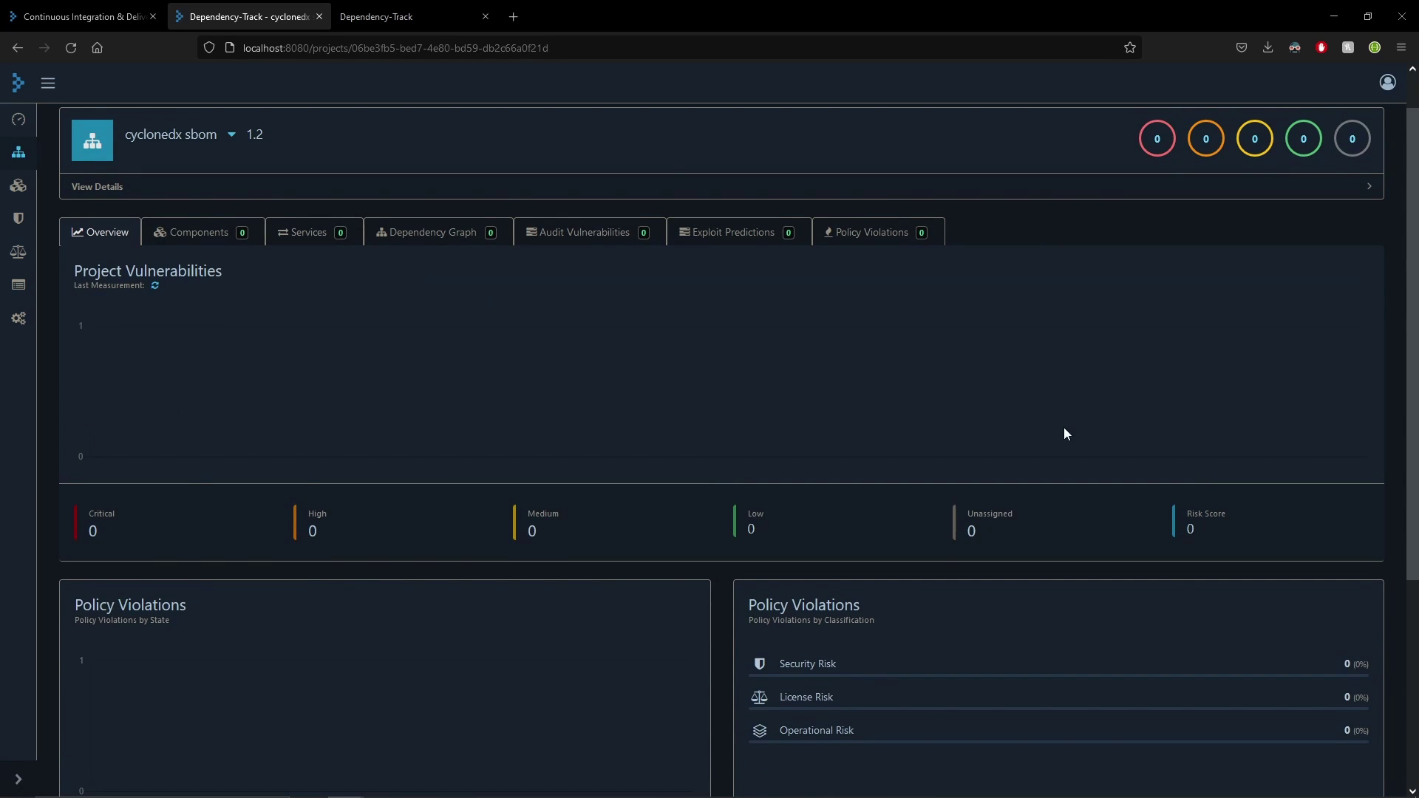
{"action": "key", "text": "ctrl+shift+Tab"}
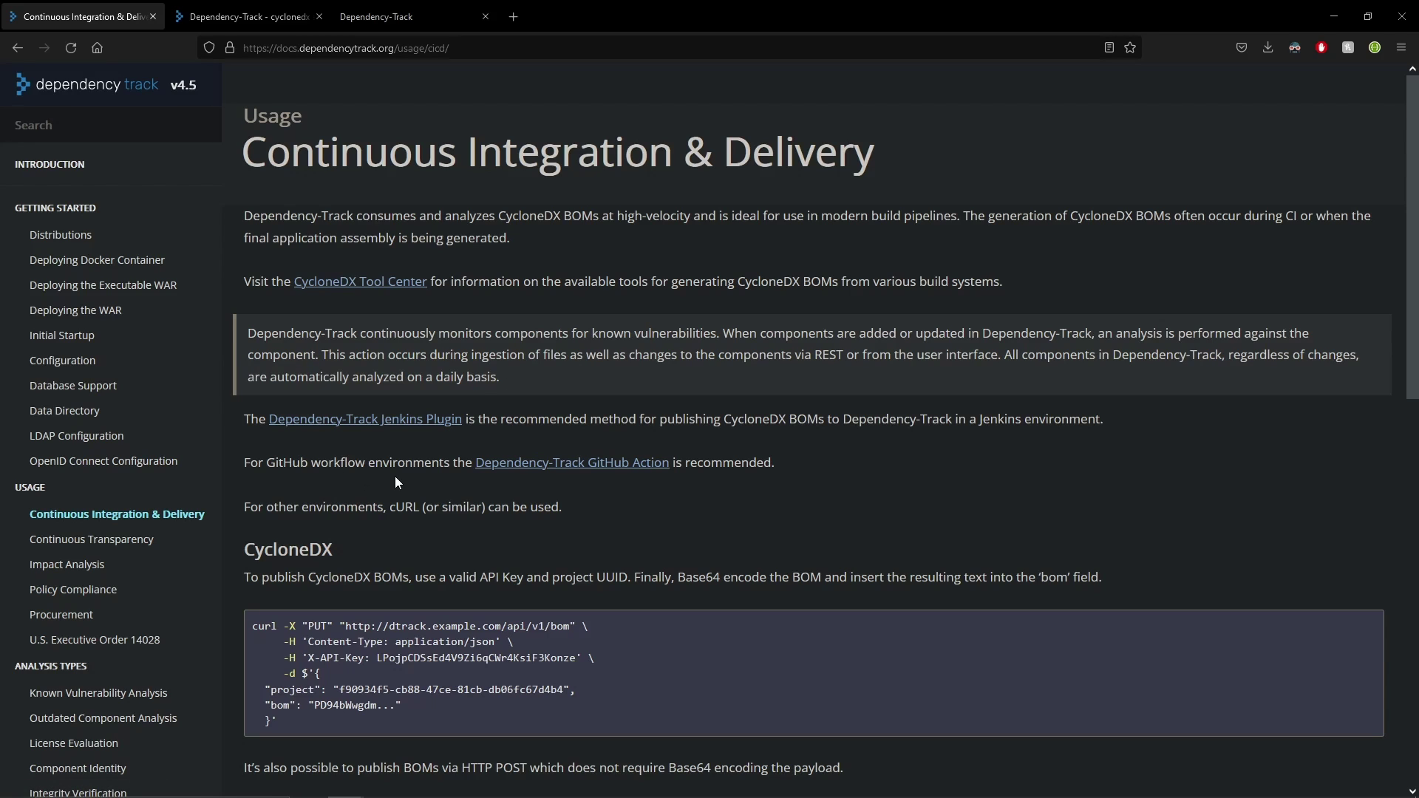
{"action": "scroll", "coordinate": [316, 448], "scroll_direction": "down", "scroll_amount": 1}
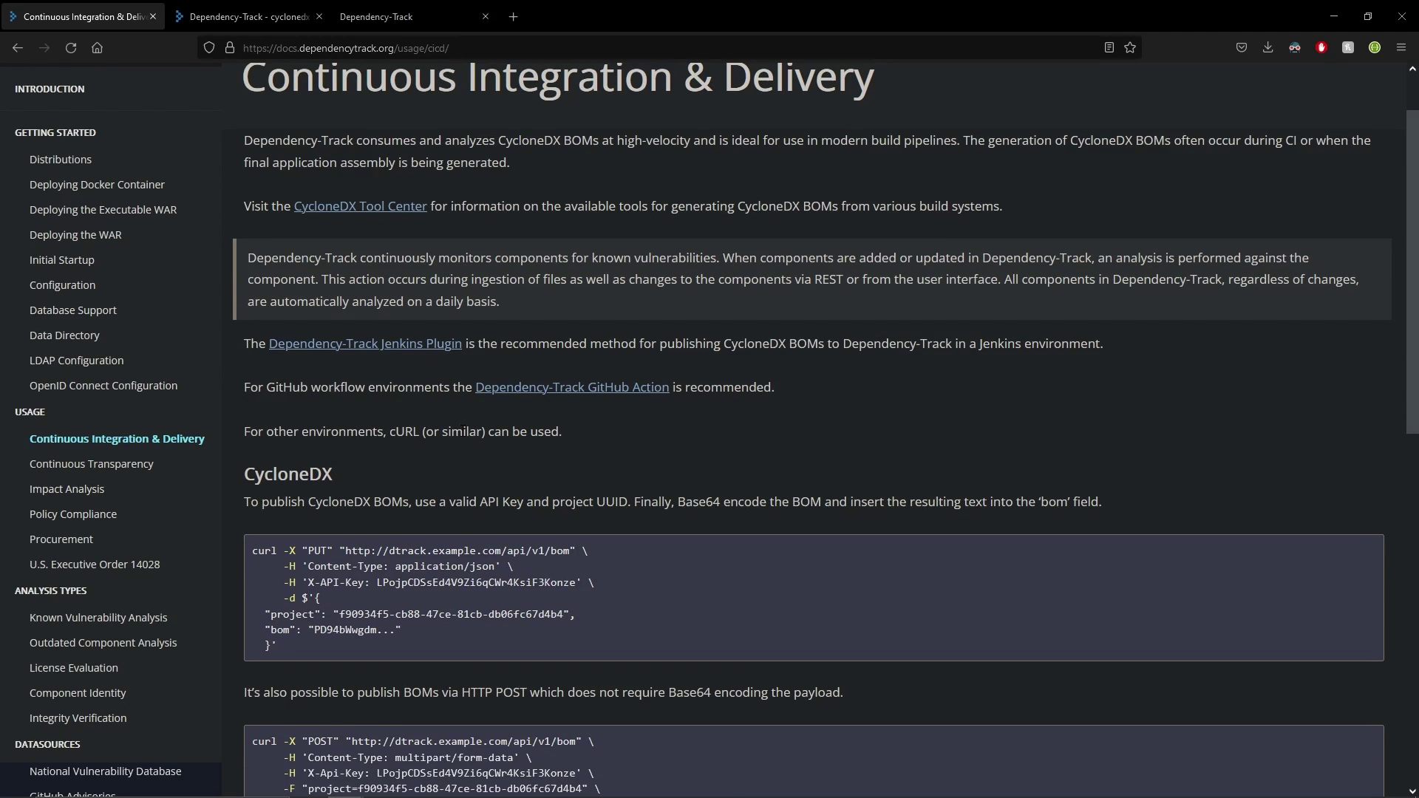
{"action": "scroll", "coordinate": [462, 434], "scroll_direction": "down", "scroll_amount": 2}
{"action": "scroll", "coordinate": [462, 434], "scroll_direction": "down", "scroll_amount": 2}
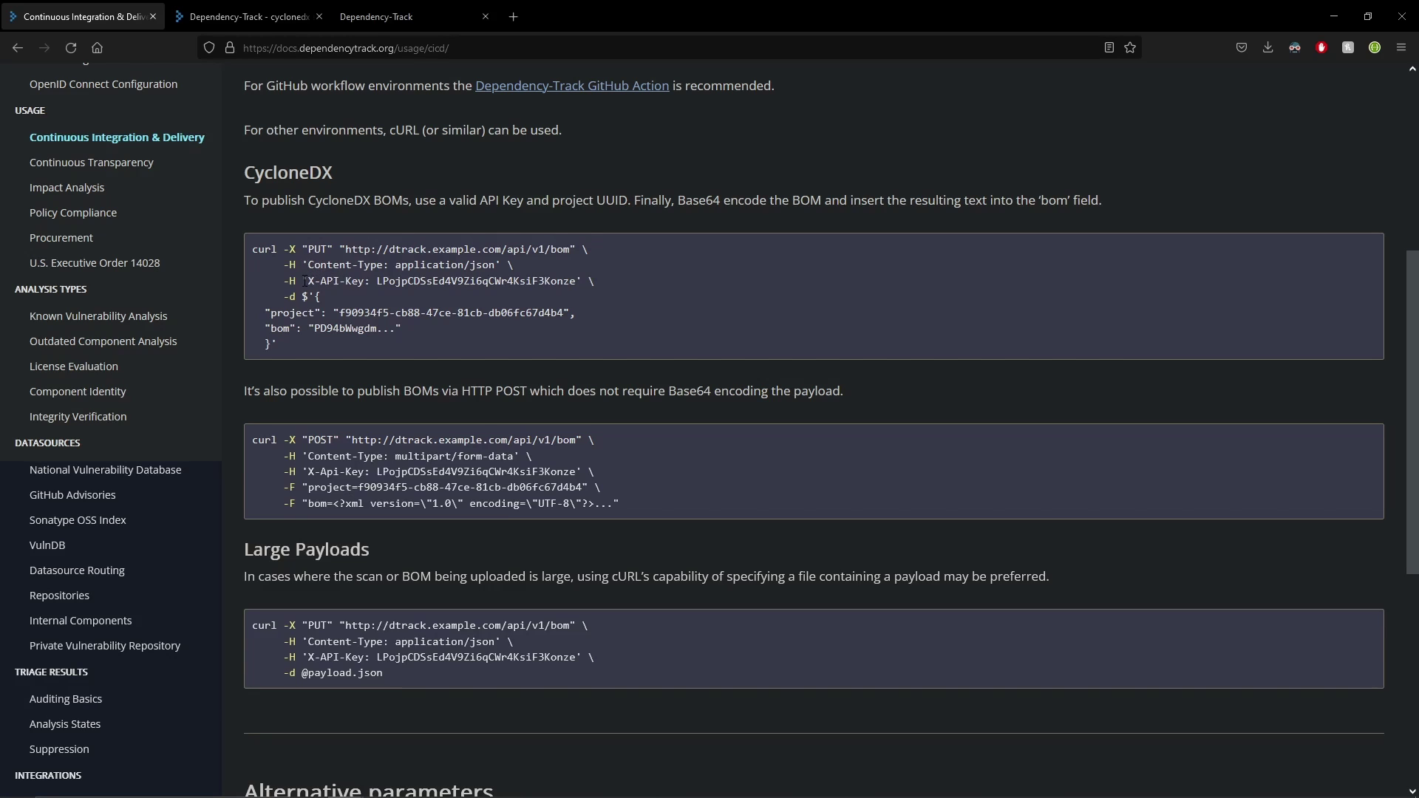
Highlight the -d data option in the CycloneDX PUT curl example.
{"action": "mouse_move", "coordinate": [279, 297]}
{"action": "left_mouse_down"}
{"action": "mouse_move", "coordinate": [298, 298]}
{"action": "mouse_move", "coordinate": [310, 344]}
{"action": "left_mouse_up"}
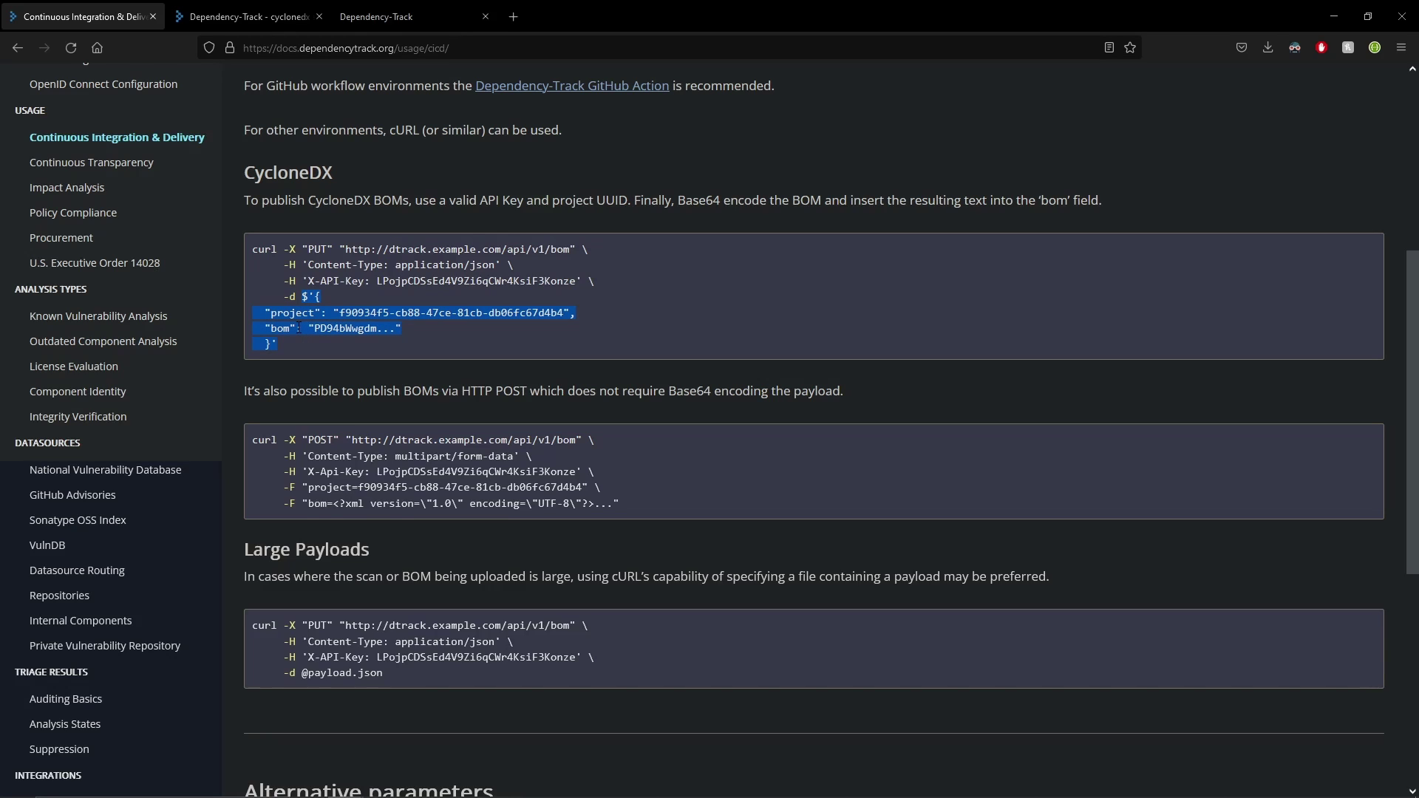
{"action": "left_click", "coordinate": [319, 314]}
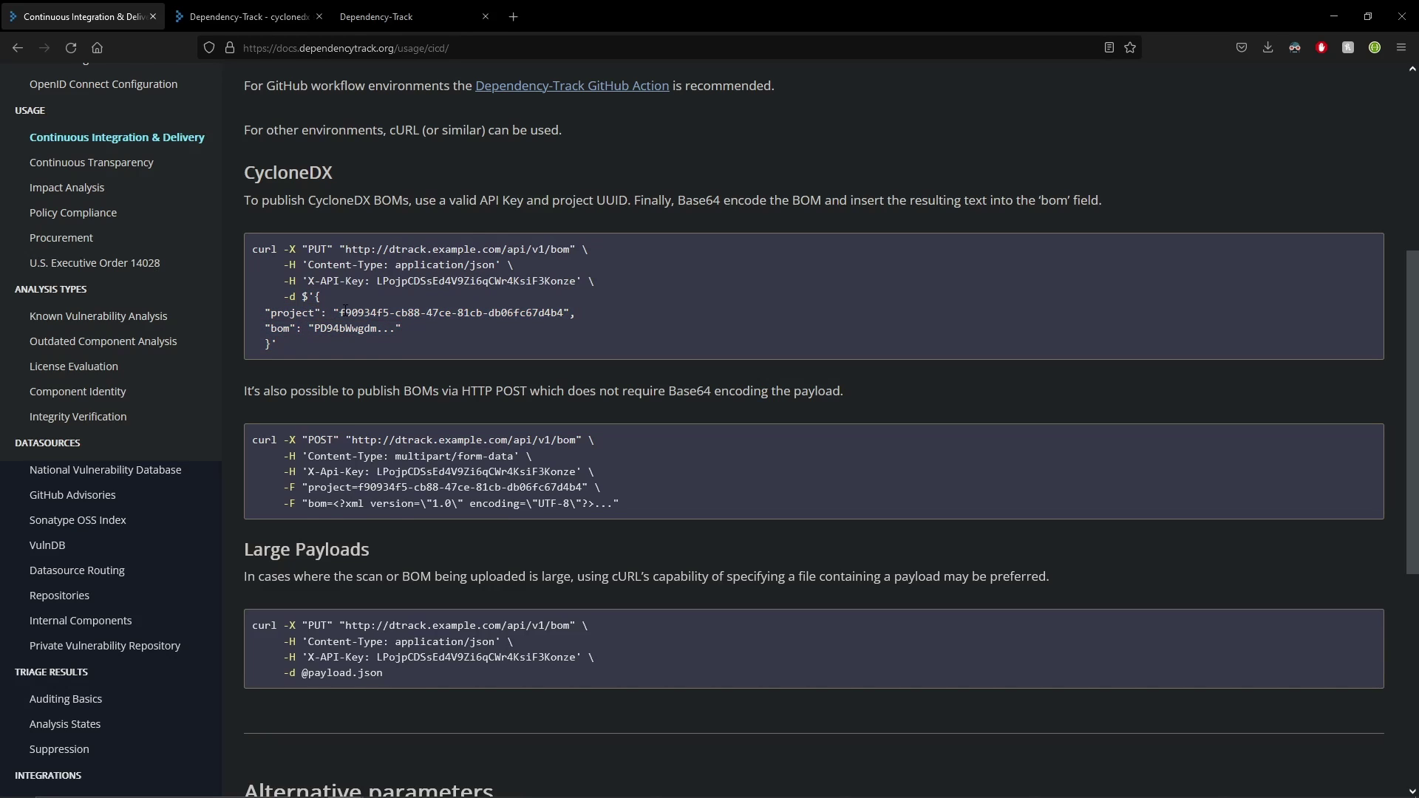
{"action": "left_click", "coordinate": [276, 18]}
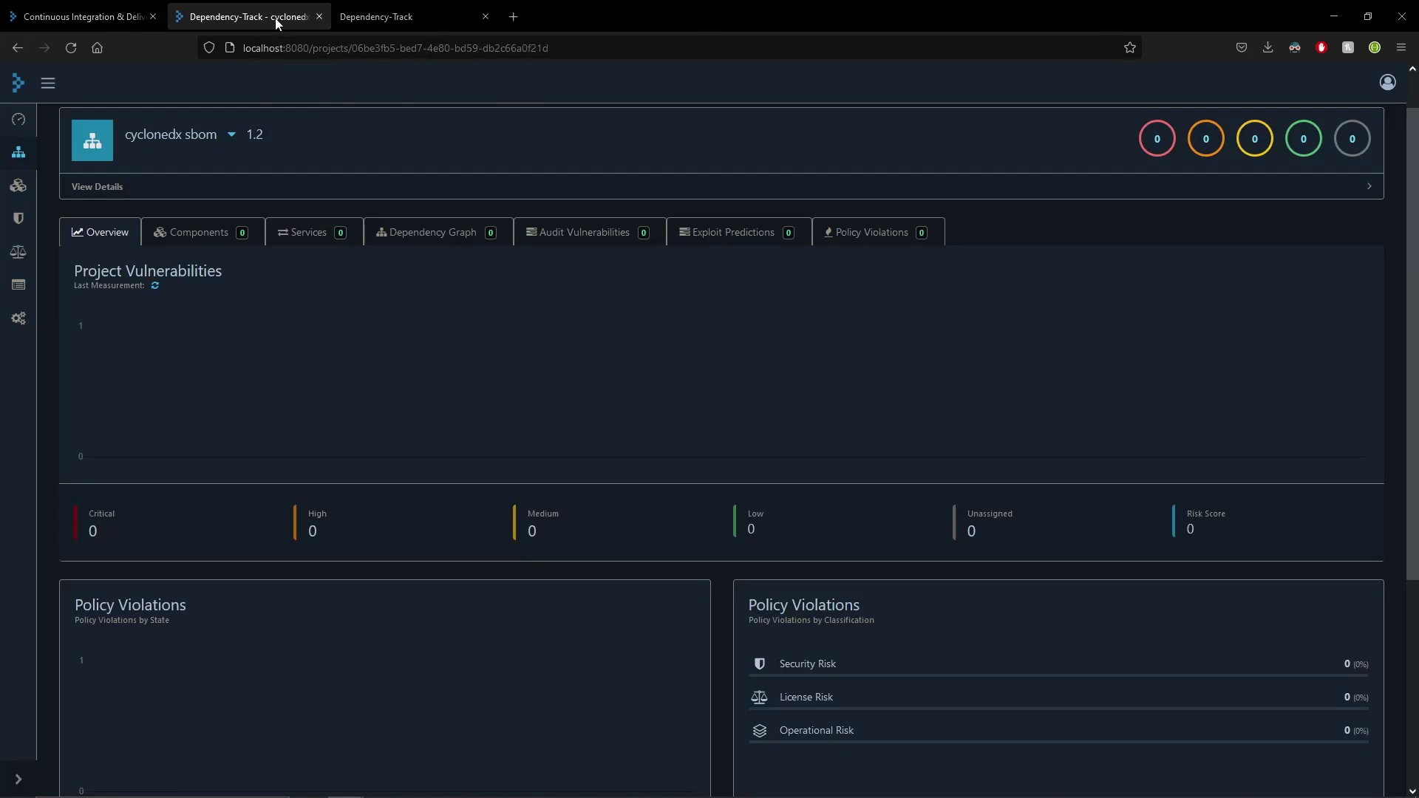
{"action": "left_click", "coordinate": [99, 187]}
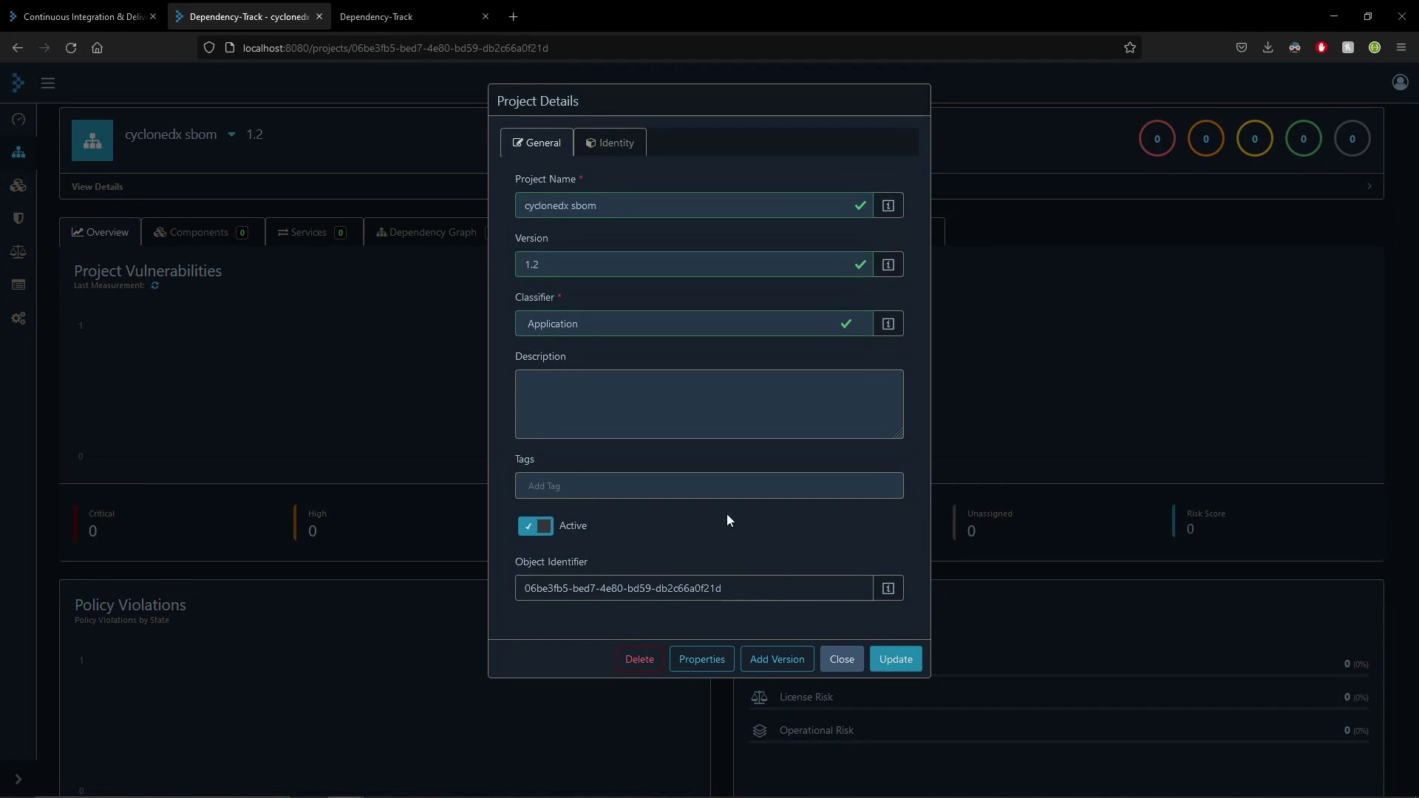
{"action": "left_click_drag", "start_coordinate": [722, 588], "coordinate": [542, 595]}
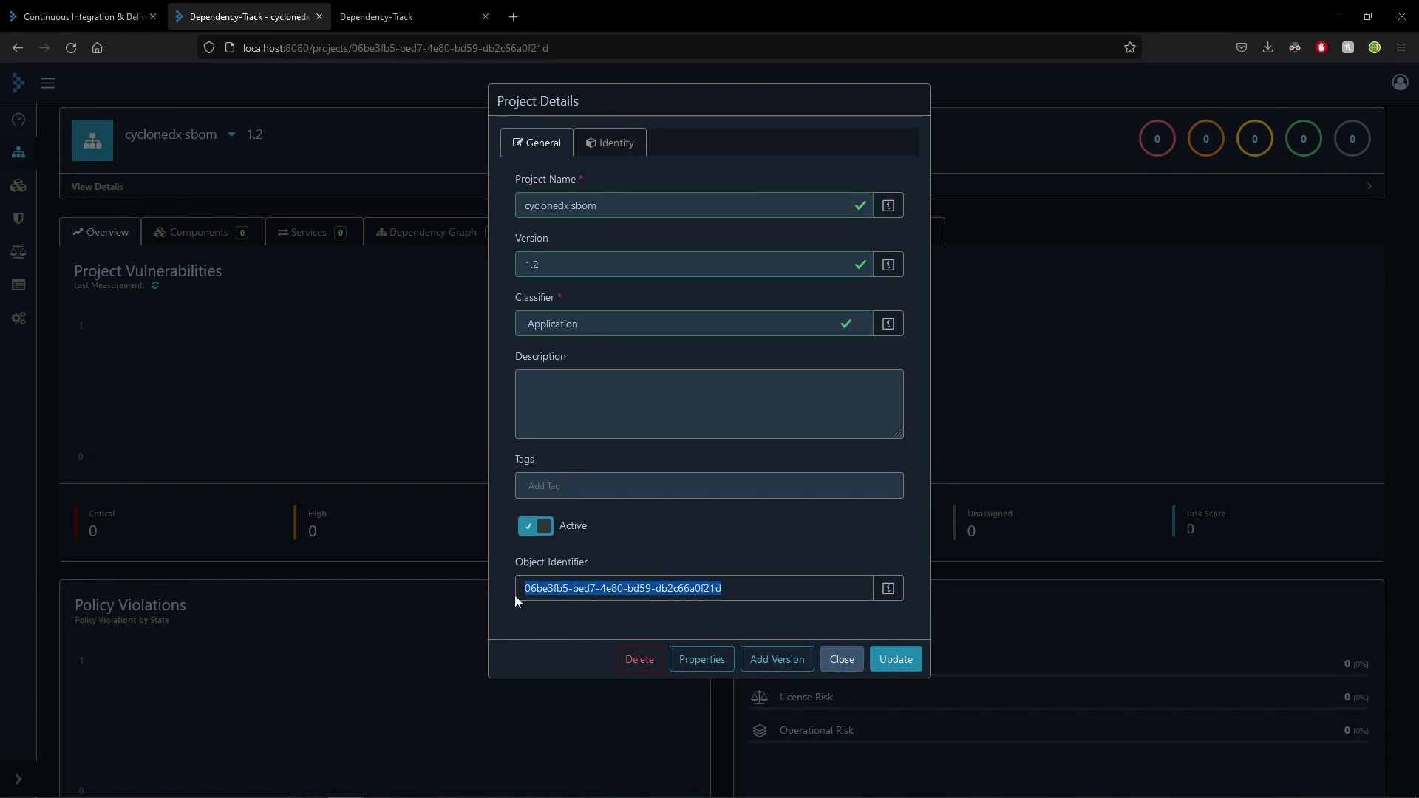
{"action": "left_click", "coordinate": [841, 658]}
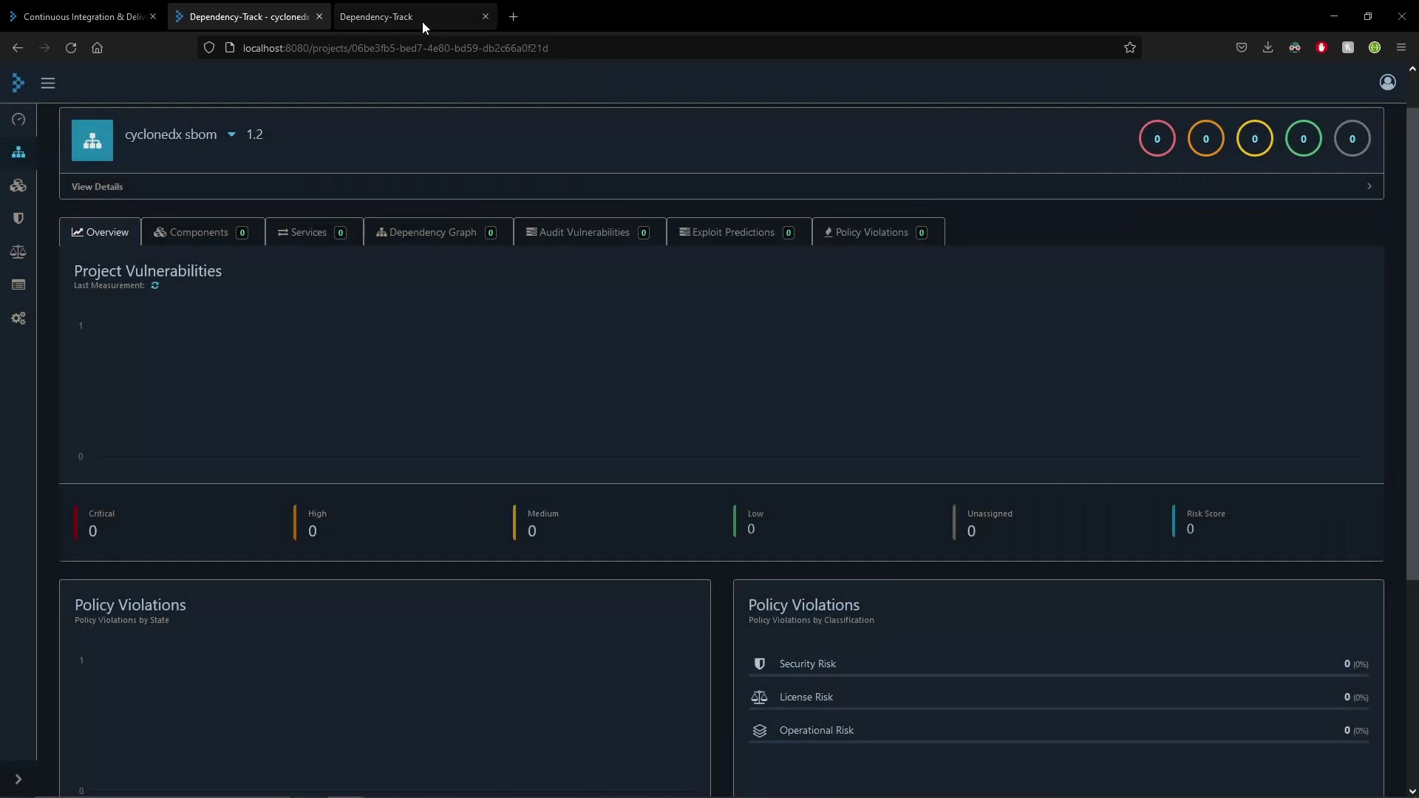
{"action": "left_click", "coordinate": [98, 10]}
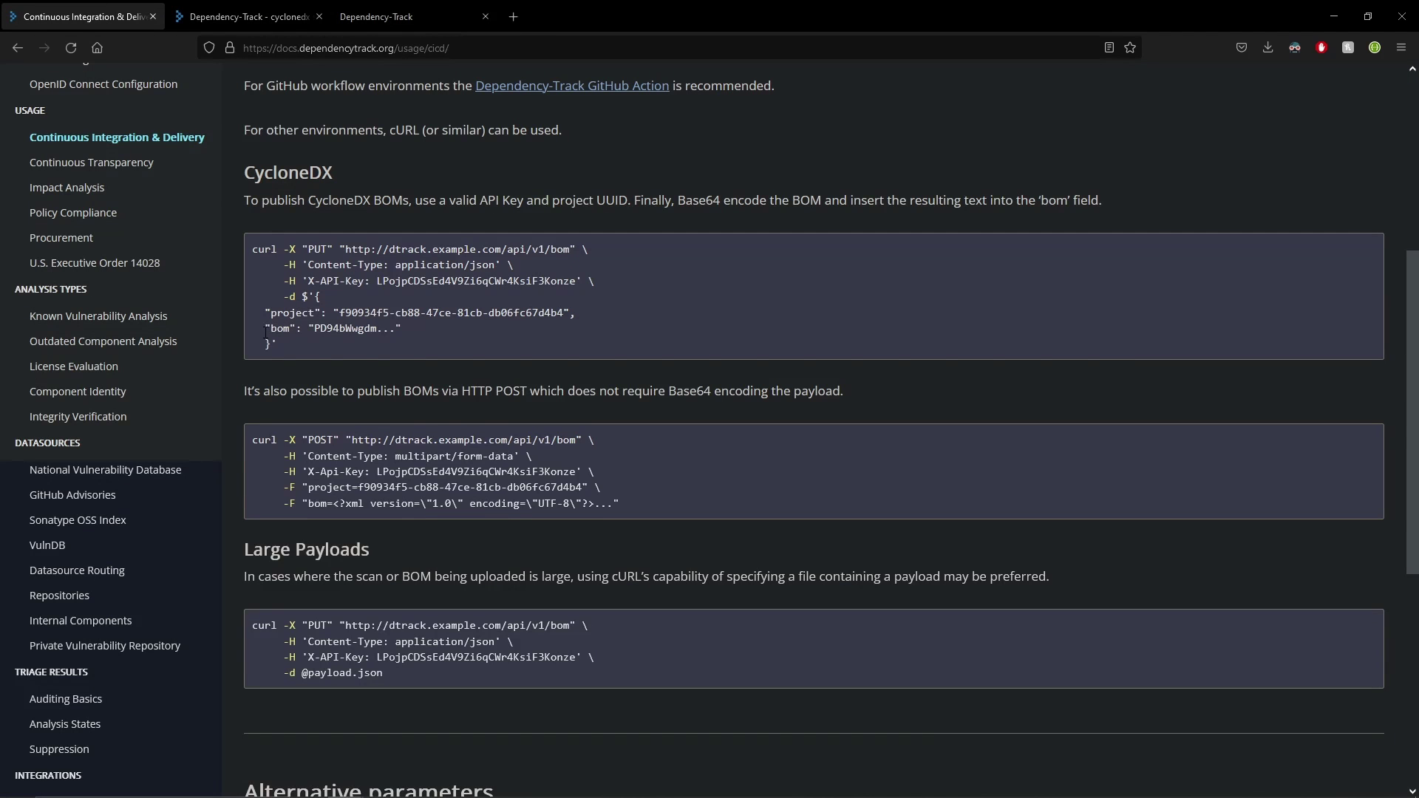
{"action": "left_click_drag", "start_coordinate": [265, 331], "coordinate": [337, 329]}
{"action": "left_click", "coordinate": [714, 203]}
{"action": "scroll", "coordinate": [715, 204], "scroll_direction": "down", "scroll_amount": 3}
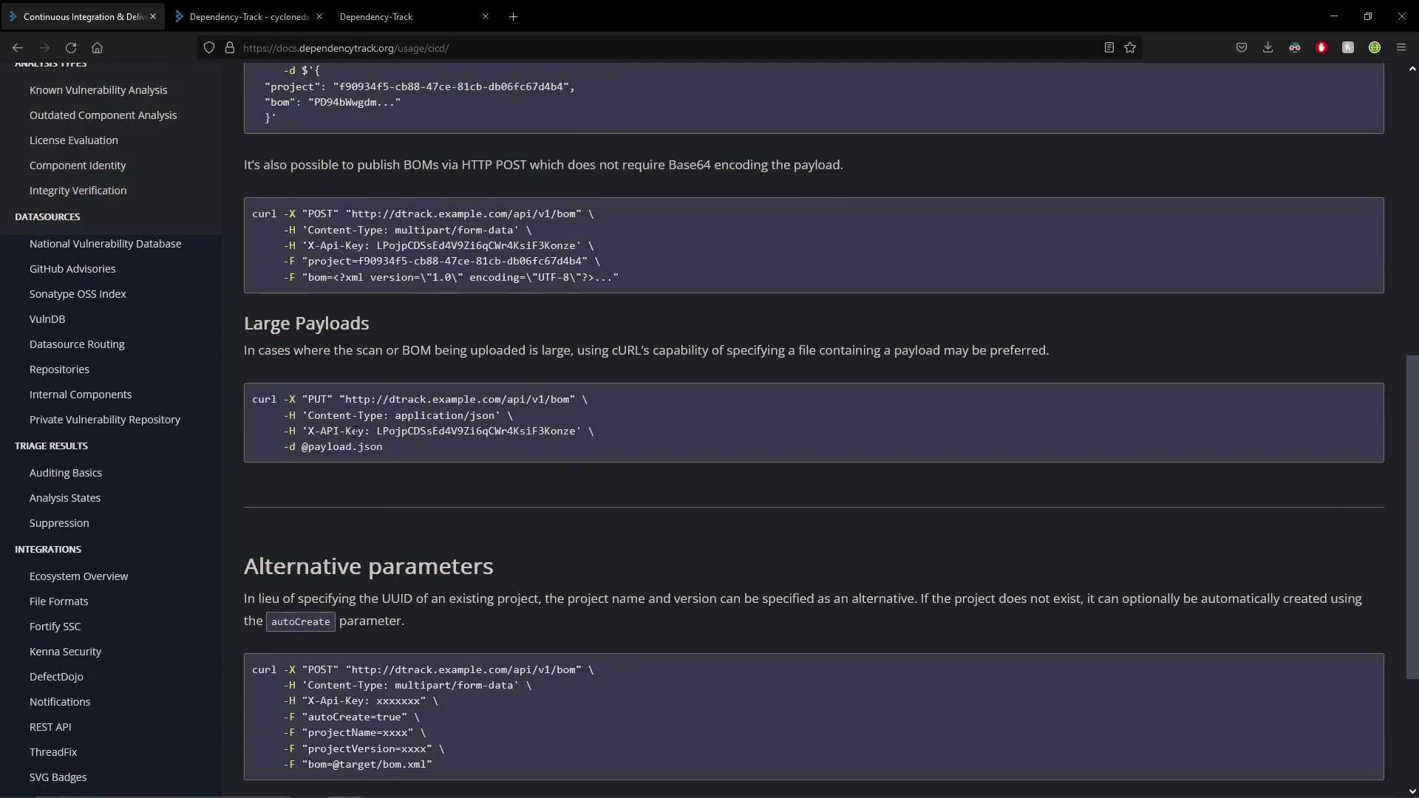
{"action": "scroll", "coordinate": [339, 218], "scroll_direction": "up", "scroll_amount": 2}
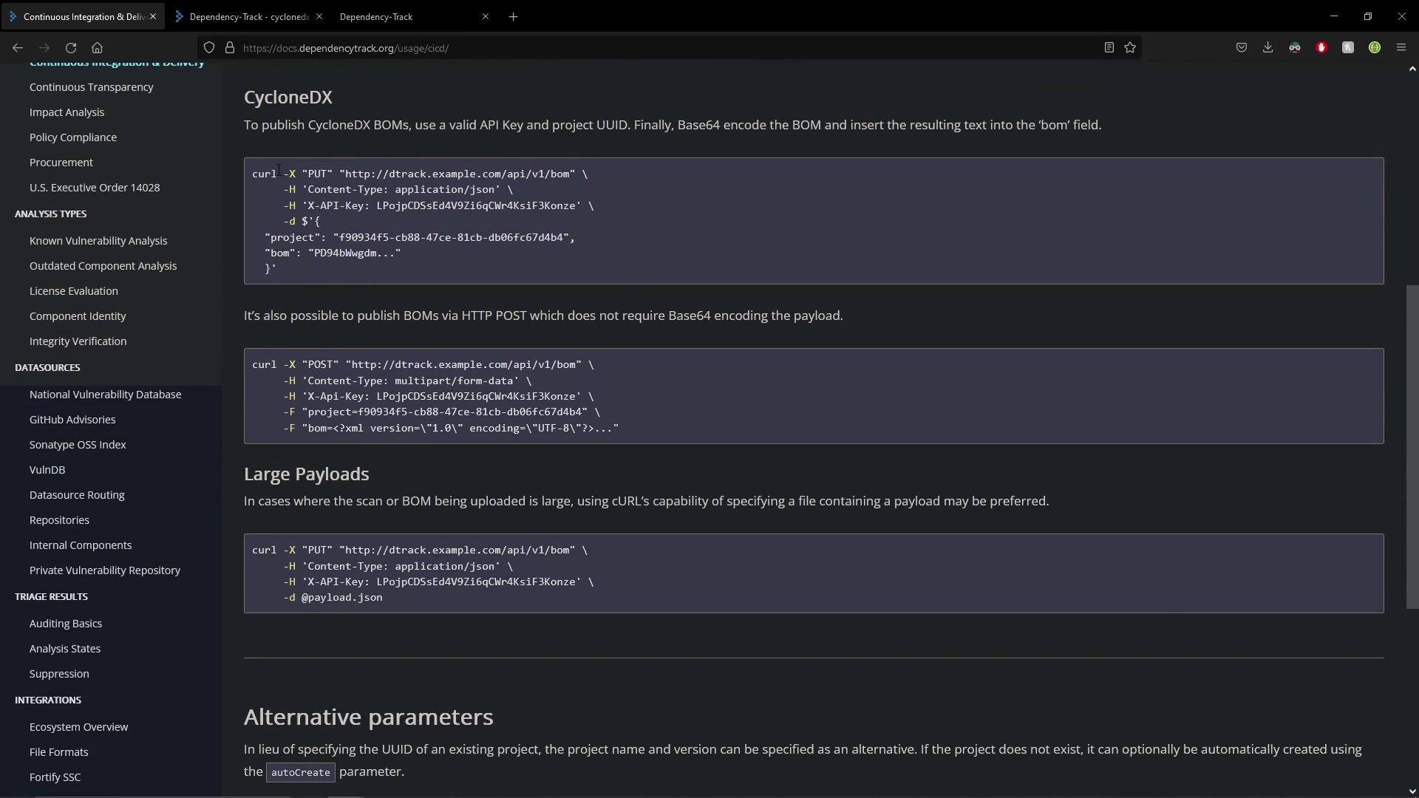
{"action": "scroll", "coordinate": [360, 281], "scroll_direction": "down", "scroll_amount": 2}
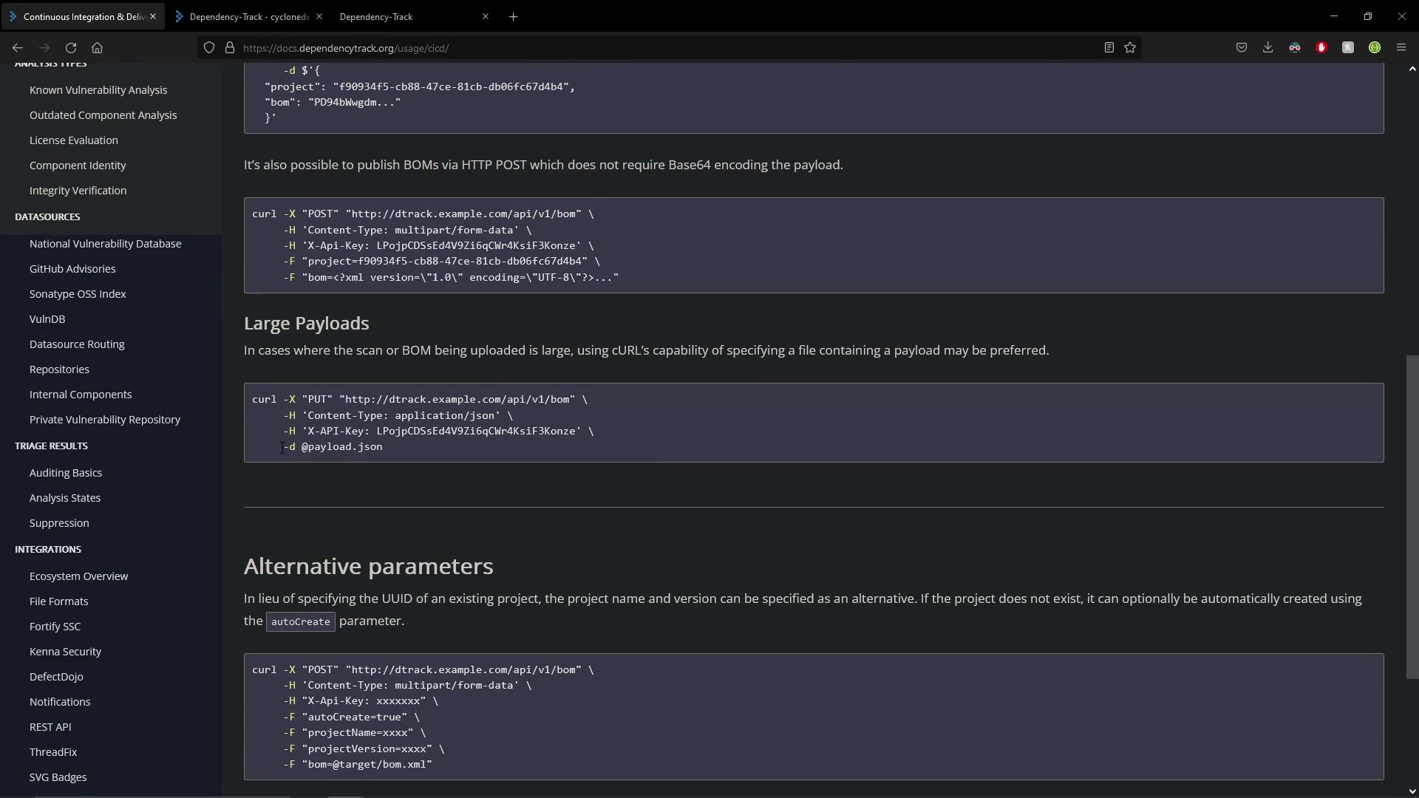
{"action": "left_click_drag", "start_coordinate": [282, 447], "coordinate": [299, 448]}
{"action": "scroll", "coordinate": [324, 449], "scroll_direction": "up", "scroll_amount": 1}
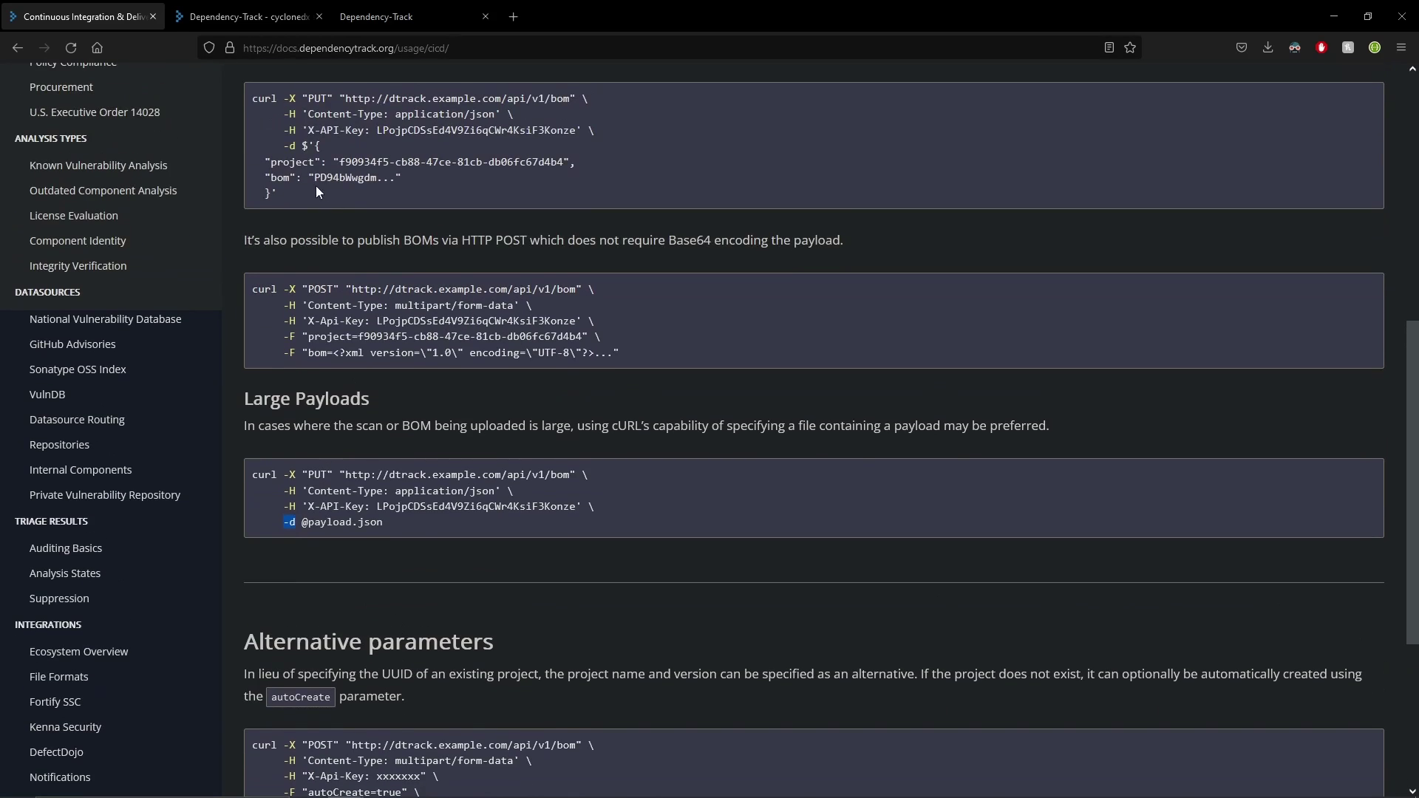
{"action": "left_click_drag", "start_coordinate": [316, 191], "coordinate": [255, 153]}
{"action": "left_click", "coordinate": [254, 153]}
{"action": "left_click_drag", "start_coordinate": [325, 526], "coordinate": [302, 526]}
{"action": "left_click_drag", "start_coordinate": [401, 177], "coordinate": [264, 162]}
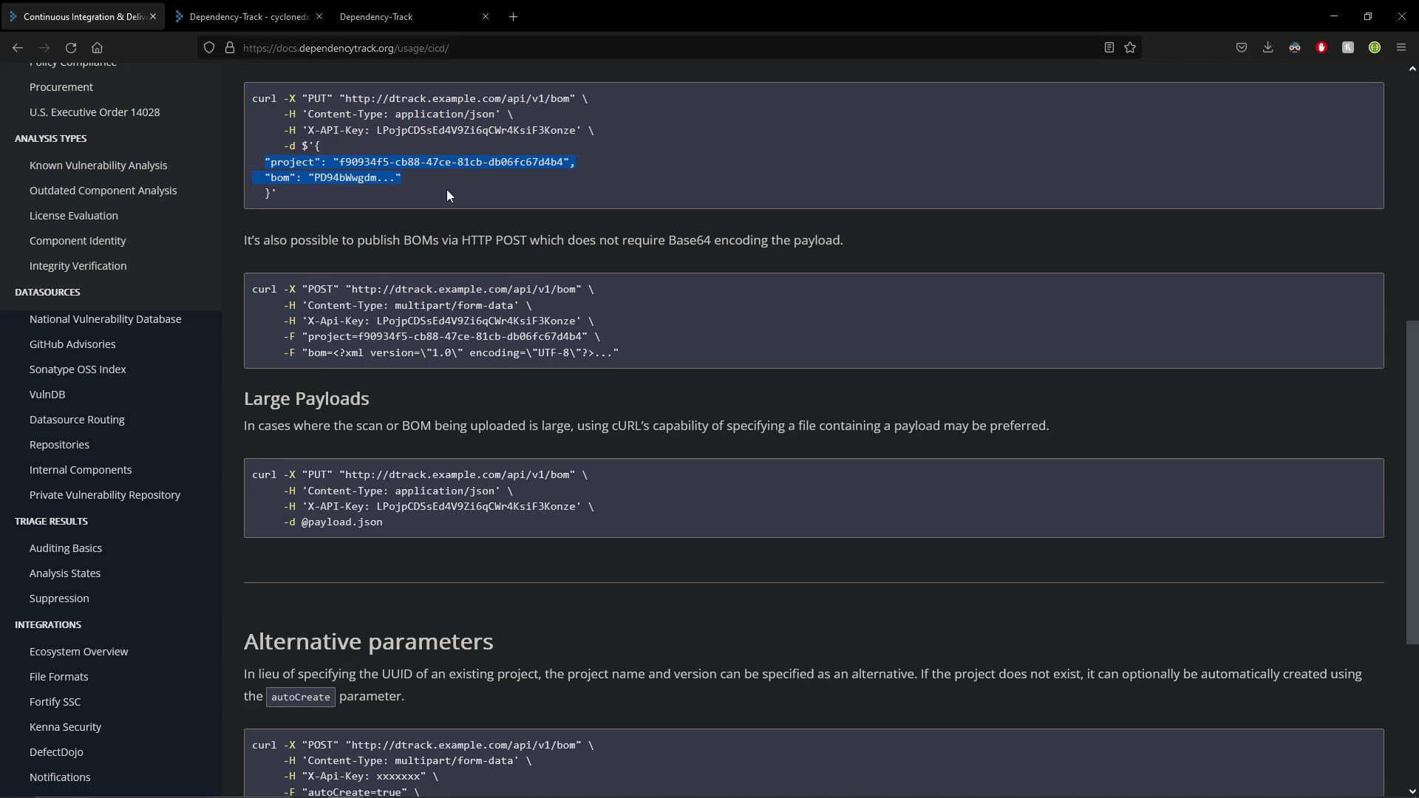
{"action": "scroll", "coordinate": [762, 354], "scroll_direction": "up", "scroll_amount": 5}
{"action": "scroll", "coordinate": [754, 350], "scroll_direction": "down", "scroll_amount": 3}
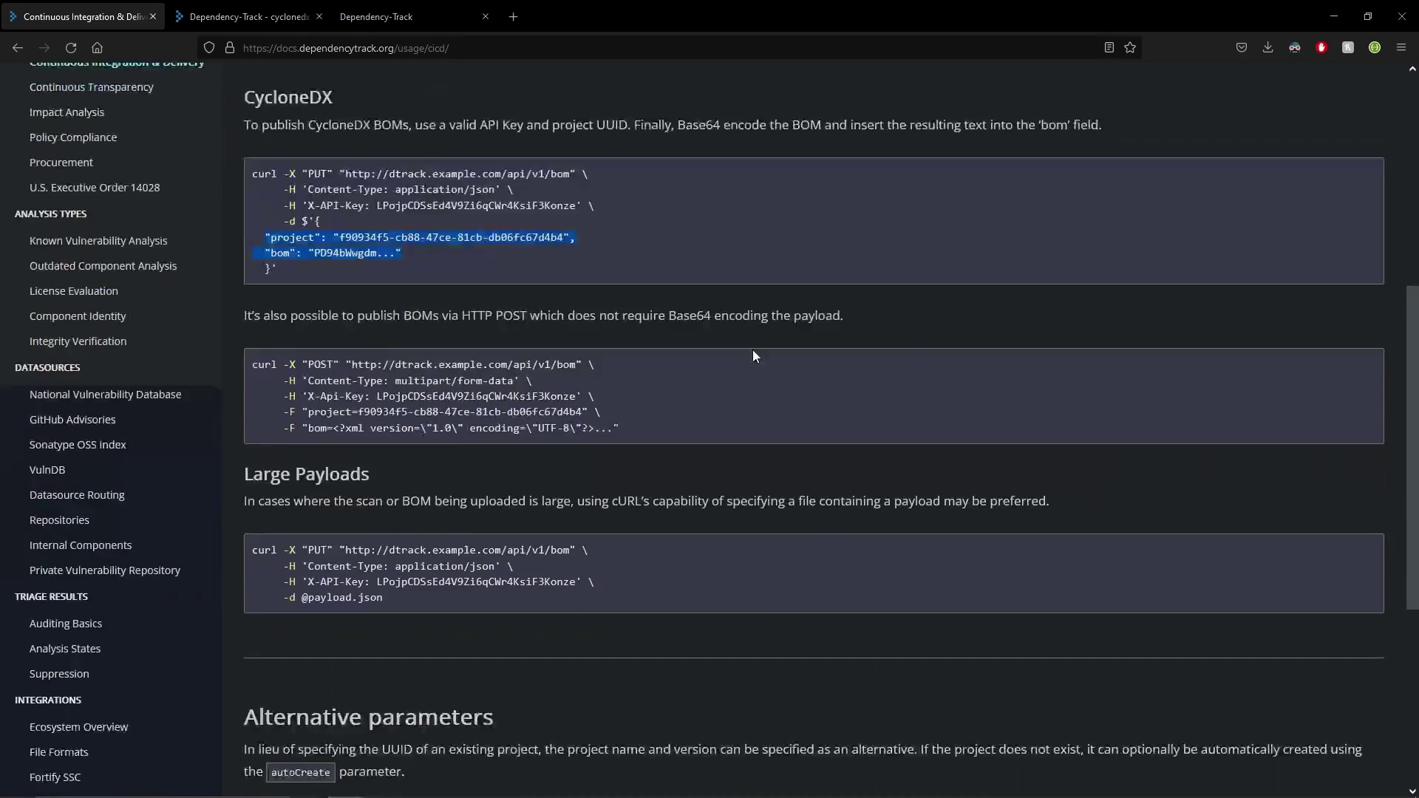
{"action": "scroll", "coordinate": [752, 350], "scroll_direction": "down", "scroll_amount": 2}
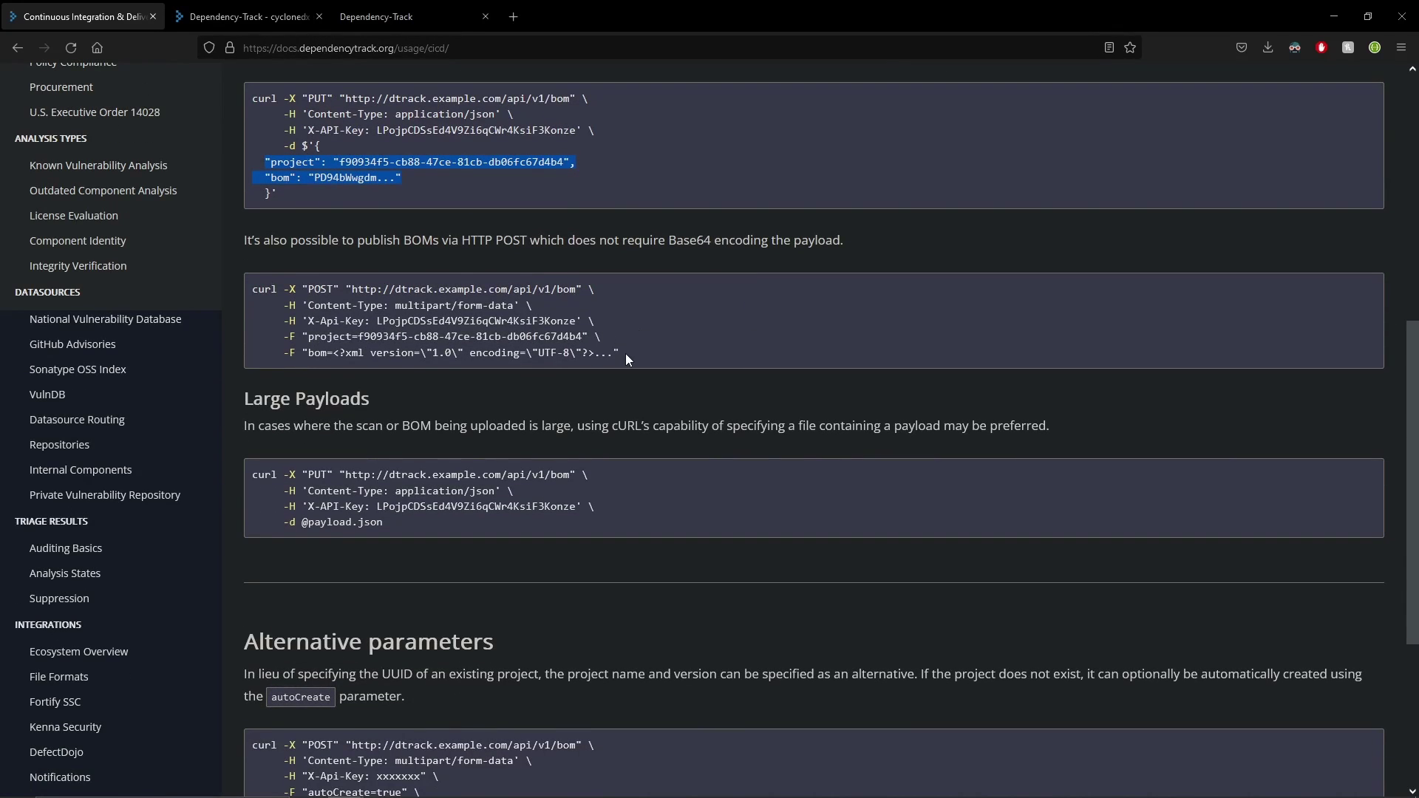
Highlight the POST example's Content-Type and X-Api-Key headers and the application/json type.
{"action": "left_click_drag", "start_coordinate": [248, 288], "coordinate": [629, 352]}
{"action": "left_click", "coordinate": [629, 351]}
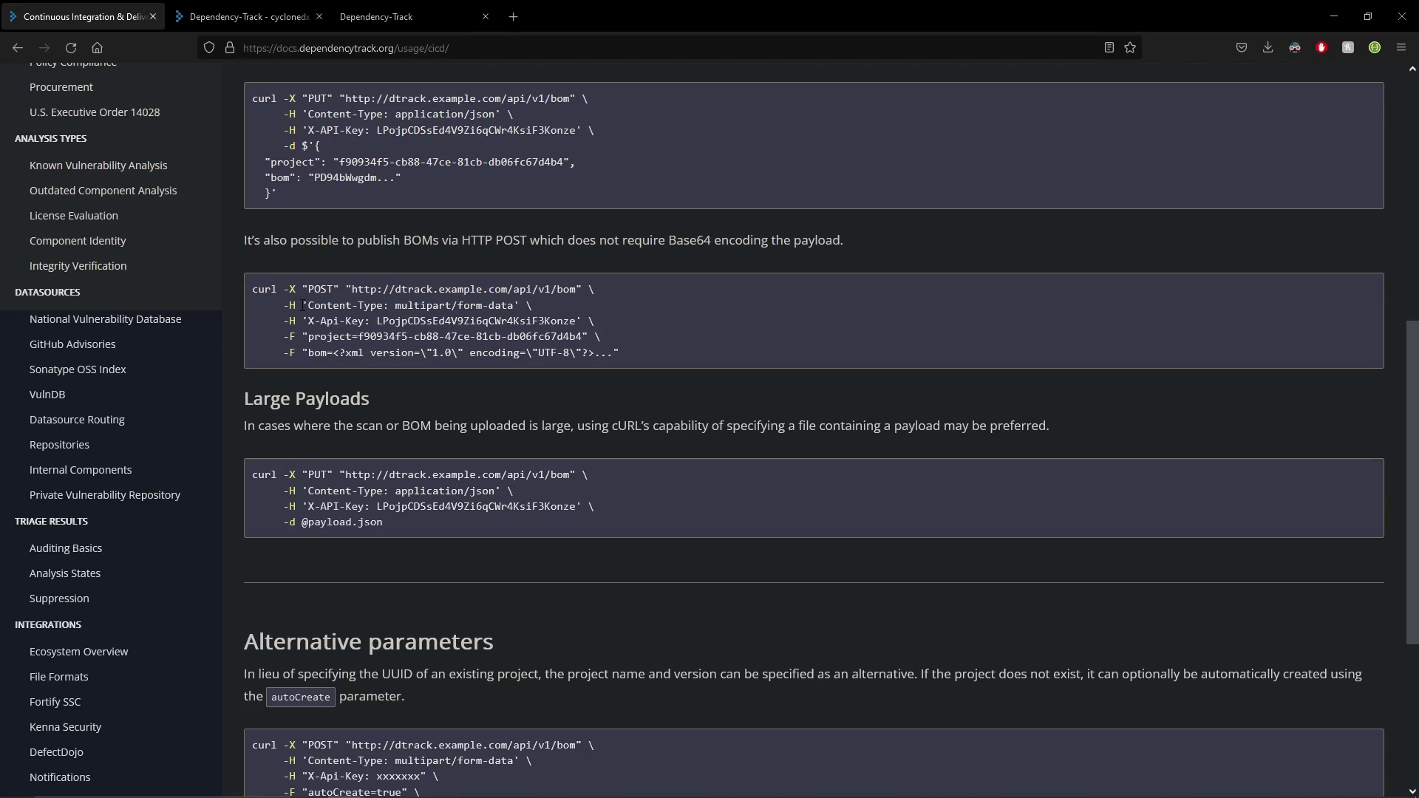
{"action": "left_click_drag", "start_coordinate": [305, 306], "coordinate": [381, 304]}
{"action": "left_click_drag", "start_coordinate": [495, 488], "coordinate": [390, 490]}
{"action": "left_click_drag", "start_coordinate": [307, 321], "coordinate": [576, 321]}
{"action": "left_click", "coordinate": [367, 322]}
Highlight the POST example's -F project UUID and bom fields, including the raw XML value.
{"action": "left_click_drag", "start_coordinate": [307, 336], "coordinate": [584, 336]}
{"action": "left_click_drag", "start_coordinate": [333, 162], "coordinate": [570, 161]}
{"action": "left_click_drag", "start_coordinate": [283, 337], "coordinate": [298, 336]}
{"action": "left_click_drag", "start_coordinate": [284, 354], "coordinate": [299, 355]}
{"action": "left_click_drag", "start_coordinate": [307, 352], "coordinate": [334, 353]}
{"action": "left_click_drag", "start_coordinate": [336, 352], "coordinate": [617, 353]}
{"action": "left_click", "coordinate": [488, 353]}
Paste the curl upload command into Command Prompt and place the console beside the docs.
{"action": "key", "text": "alt+Tab"}
{"action": "left_click", "coordinate": [433, 311]}
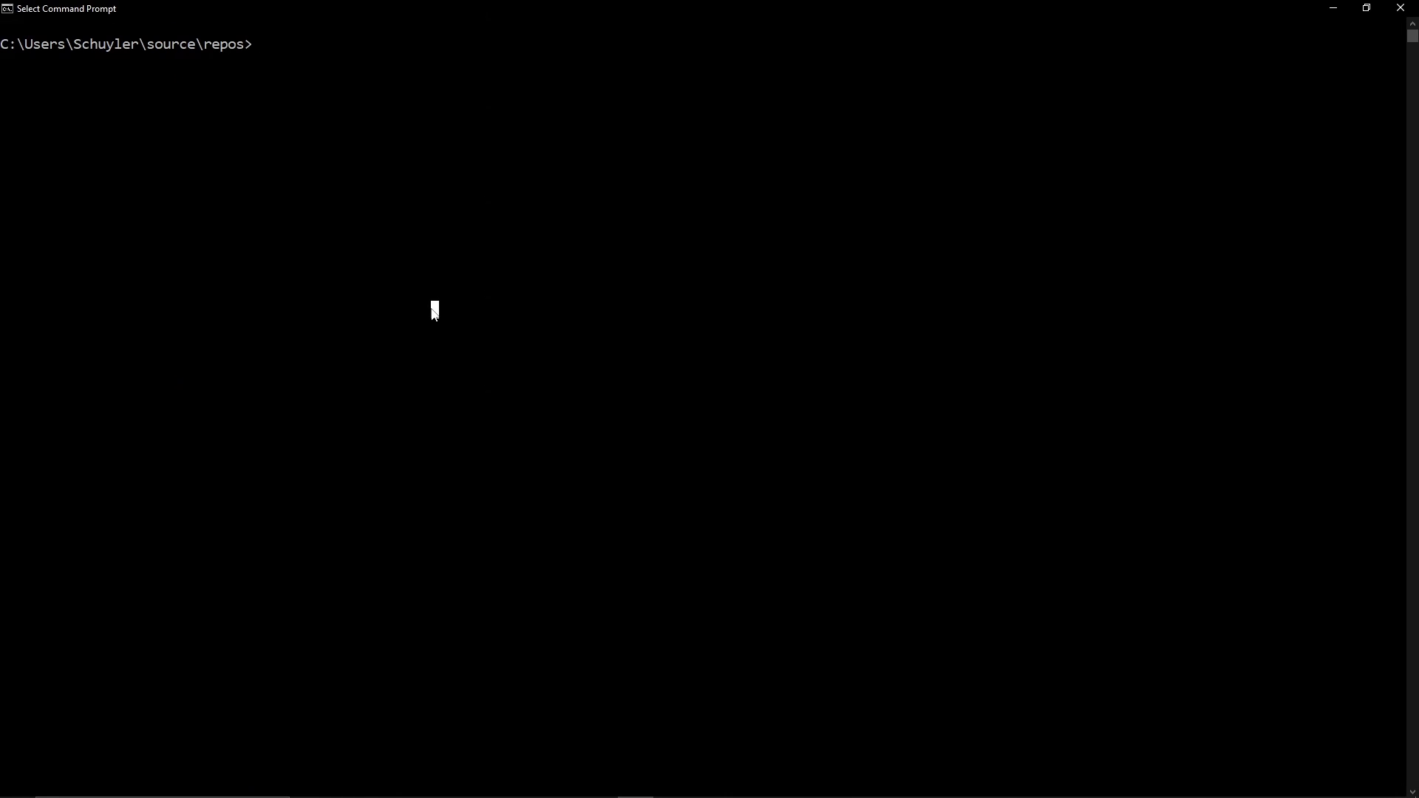
{"action": "right_click", "coordinate": [557, 168]}
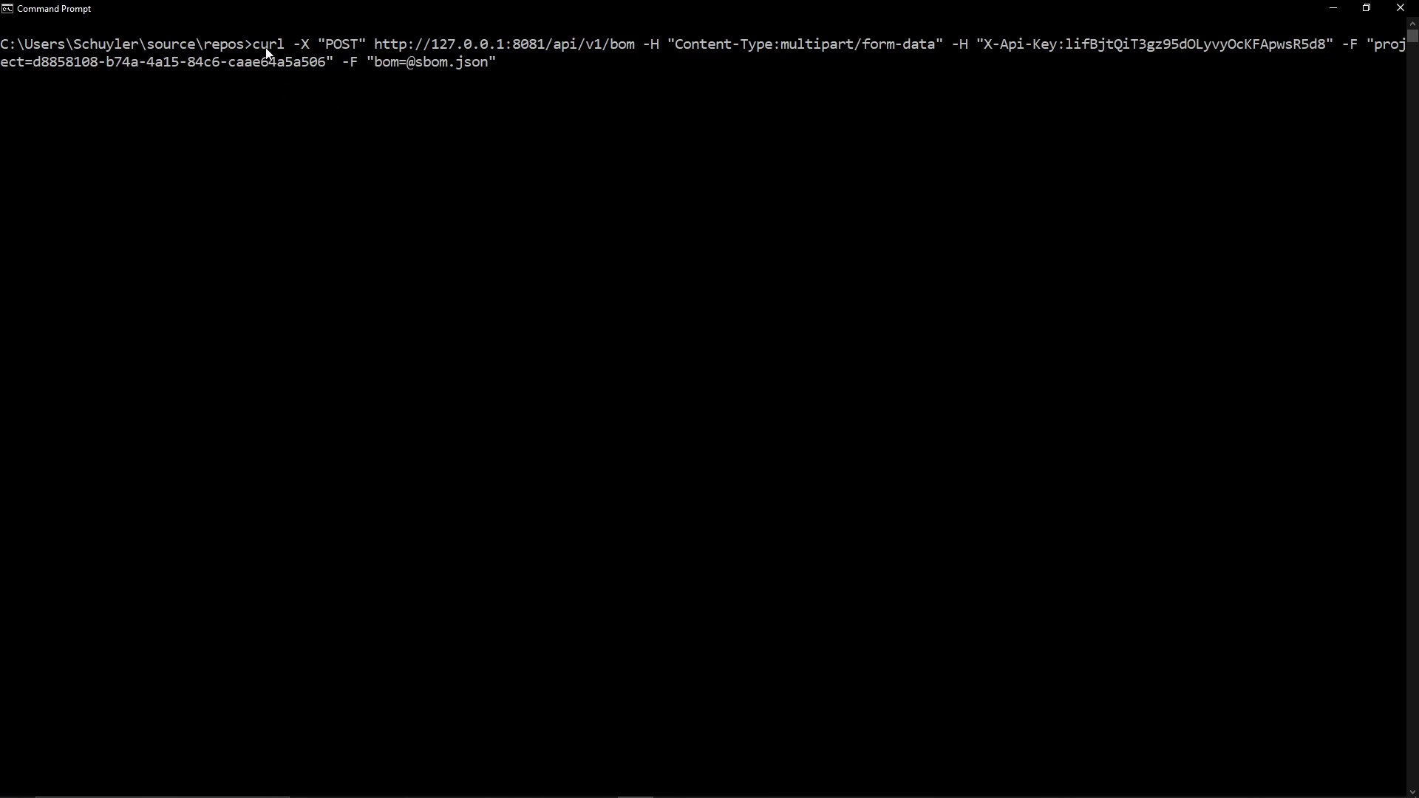
{"action": "key", "text": "super+Down"}
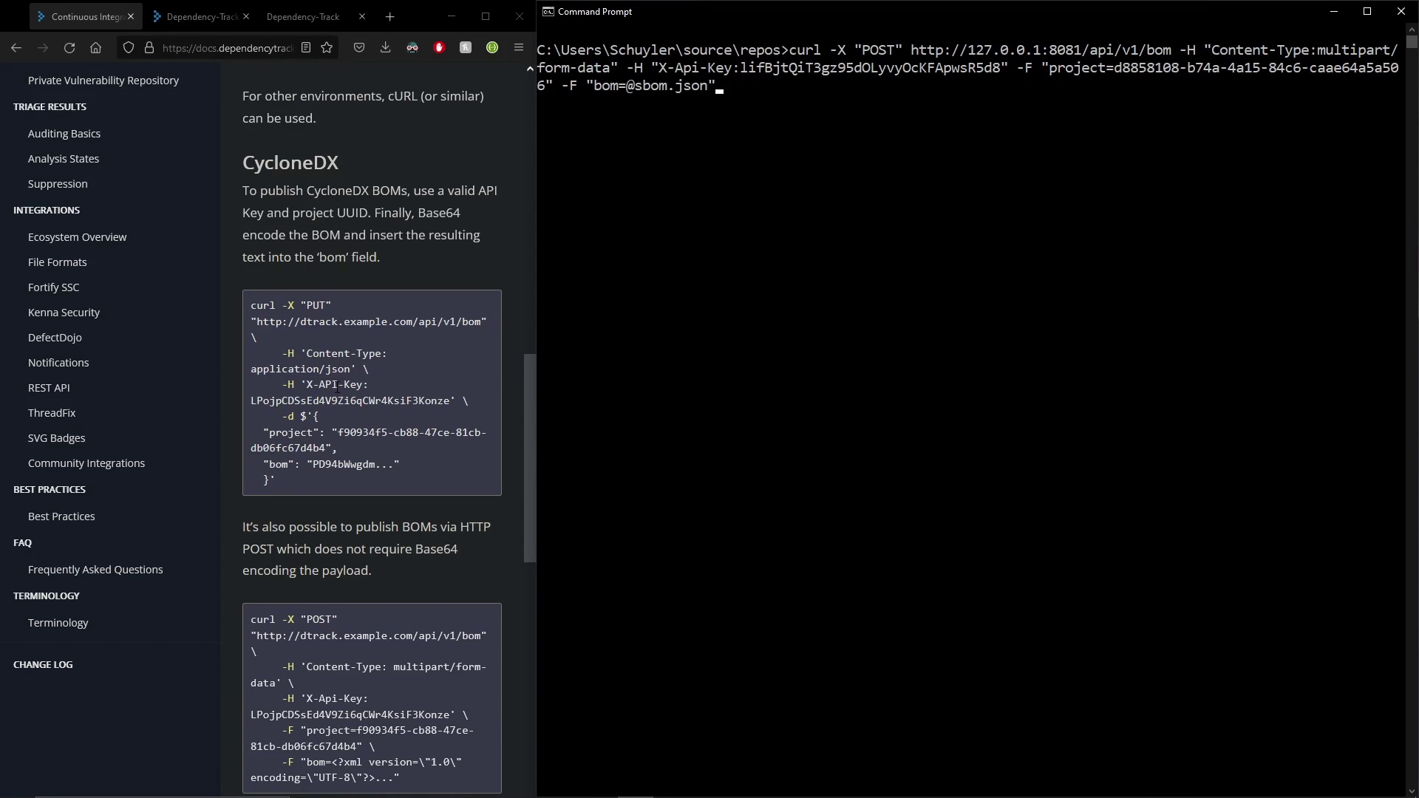
{"action": "scroll", "coordinate": [304, 292], "scroll_direction": "down", "scroll_amount": 5}
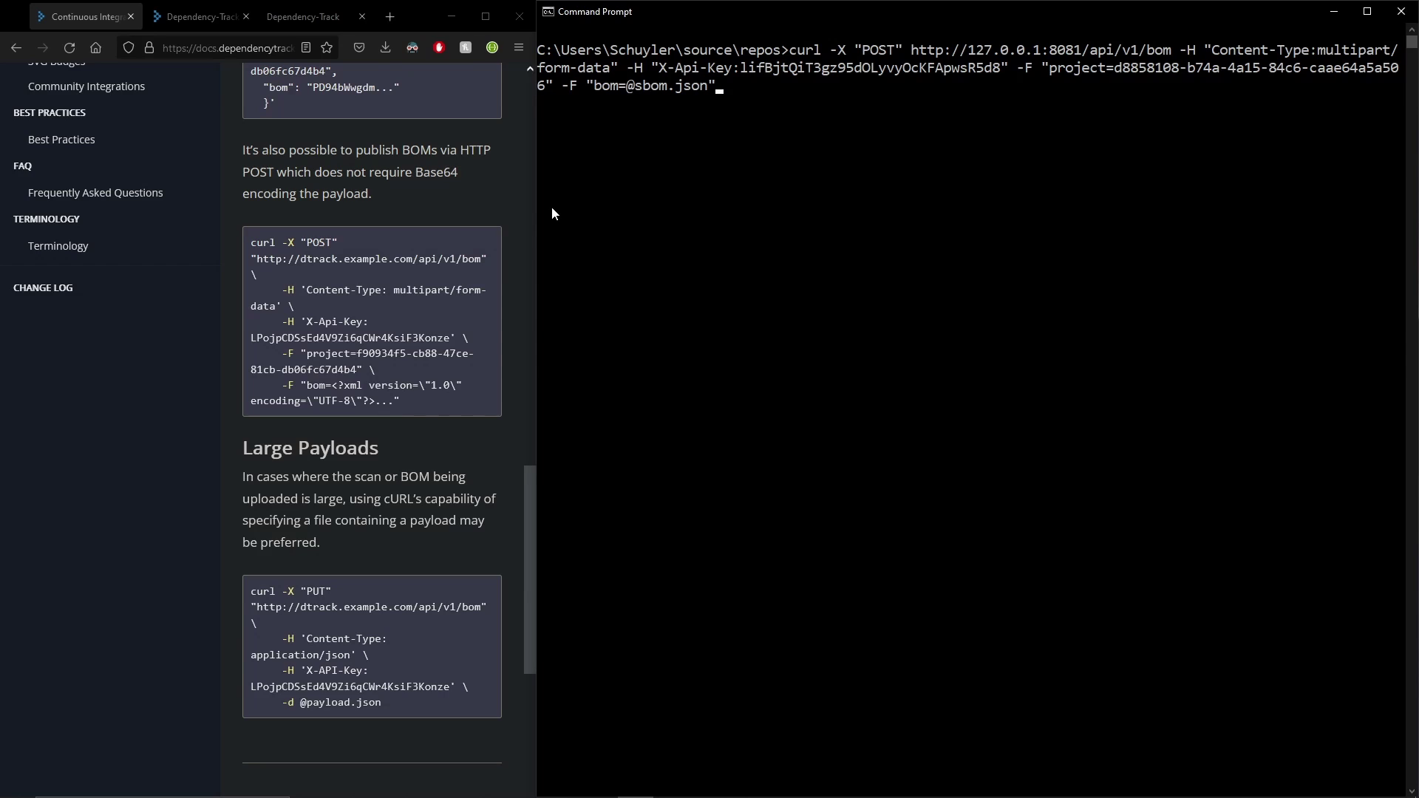
Mark the curl command's POST method, upload endpoint URL, header flag, and API key, project and bom fields.
{"action": "left_click_drag", "start_coordinate": [789, 49], "coordinate": [894, 51]}
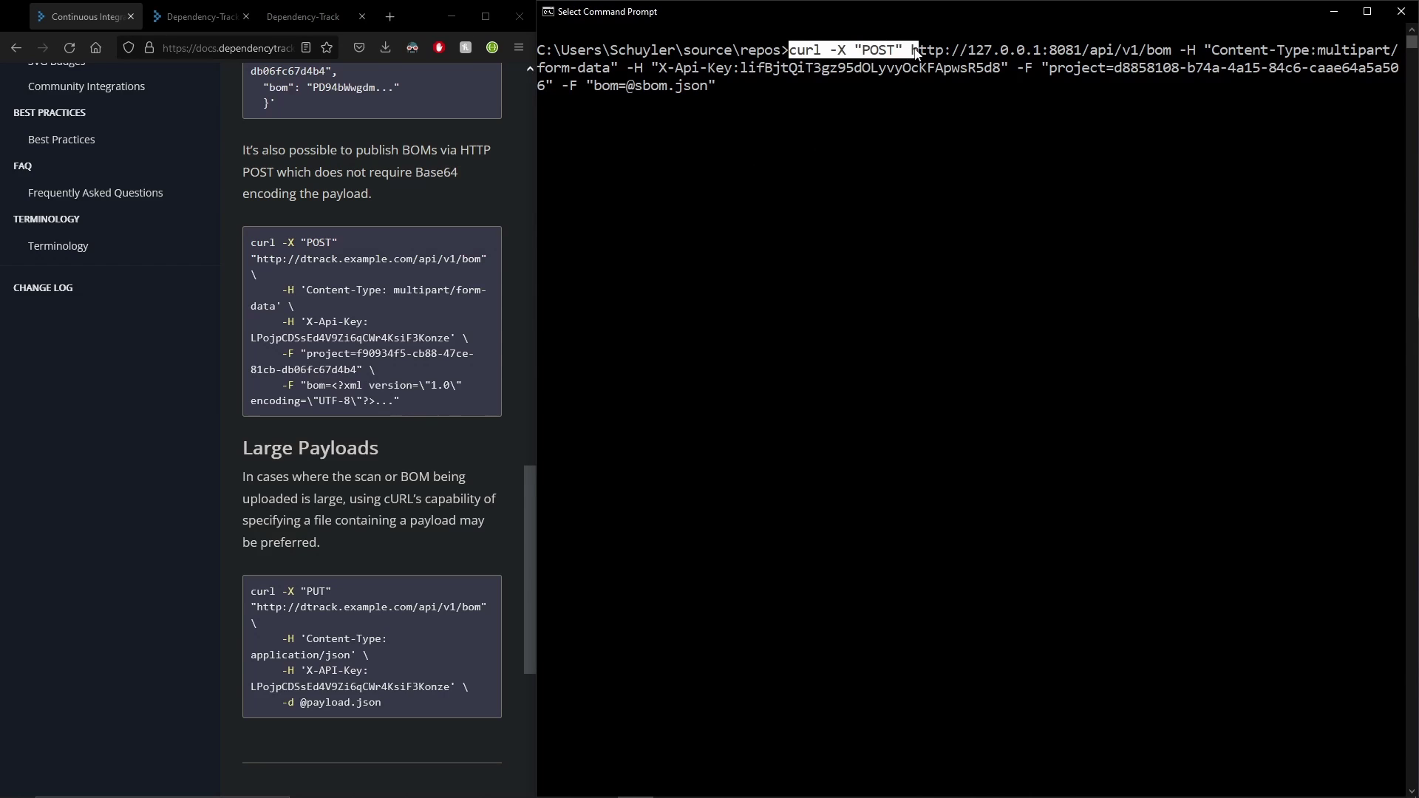
{"action": "left_click", "coordinate": [1037, 52]}
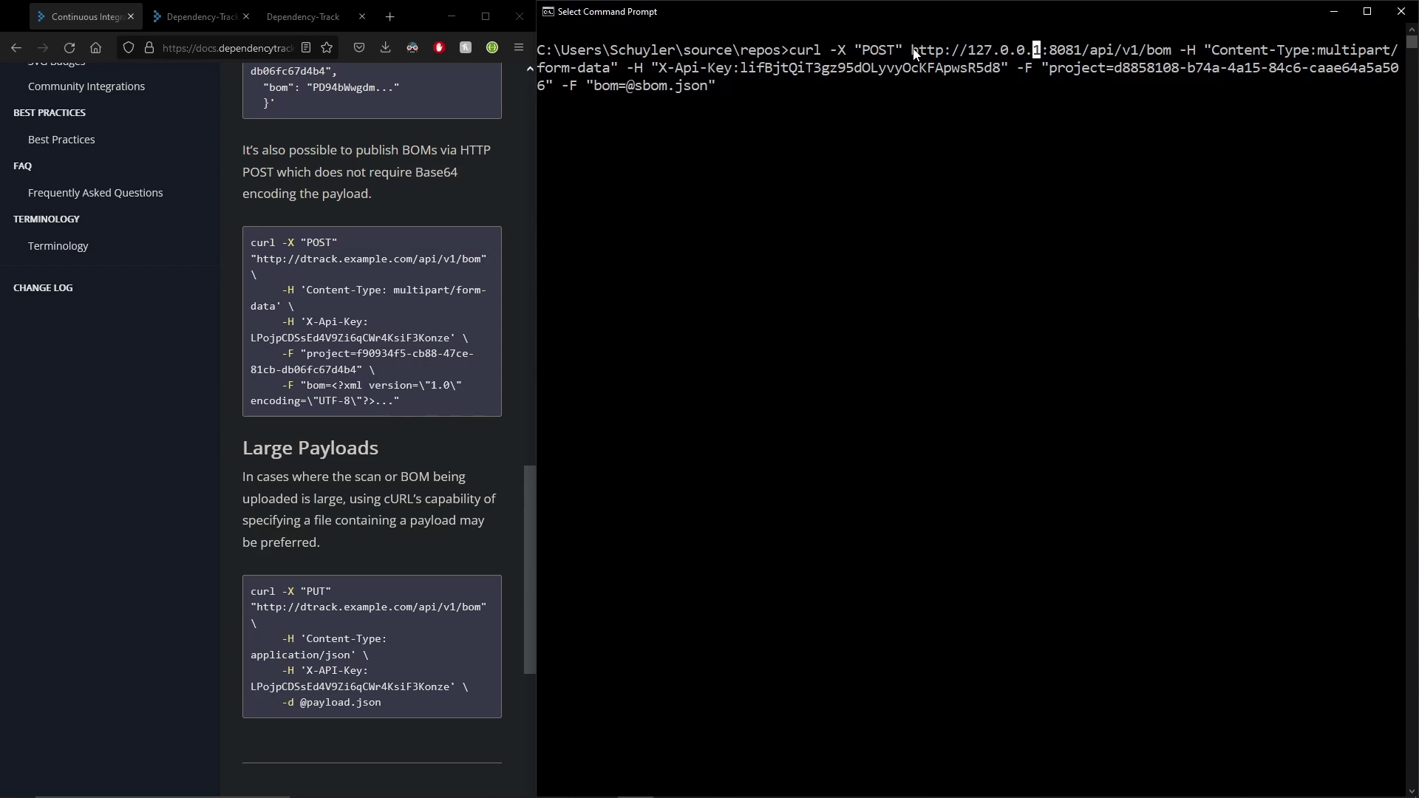
{"action": "left_click_drag", "start_coordinate": [915, 53], "coordinate": [1177, 58]}
{"action": "left_click", "coordinate": [1169, 54]}
{"action": "left_click_drag", "start_coordinate": [1182, 57], "coordinate": [1221, 58]}
{"action": "left_click", "coordinate": [655, 70]}
{"action": "mouse_move", "coordinate": [627, 67]}
{"action": "left_mouse_down"}
{"action": "mouse_move", "coordinate": [999, 81]}
{"action": "mouse_move", "coordinate": [1378, 69]}
{"action": "left_mouse_up"}
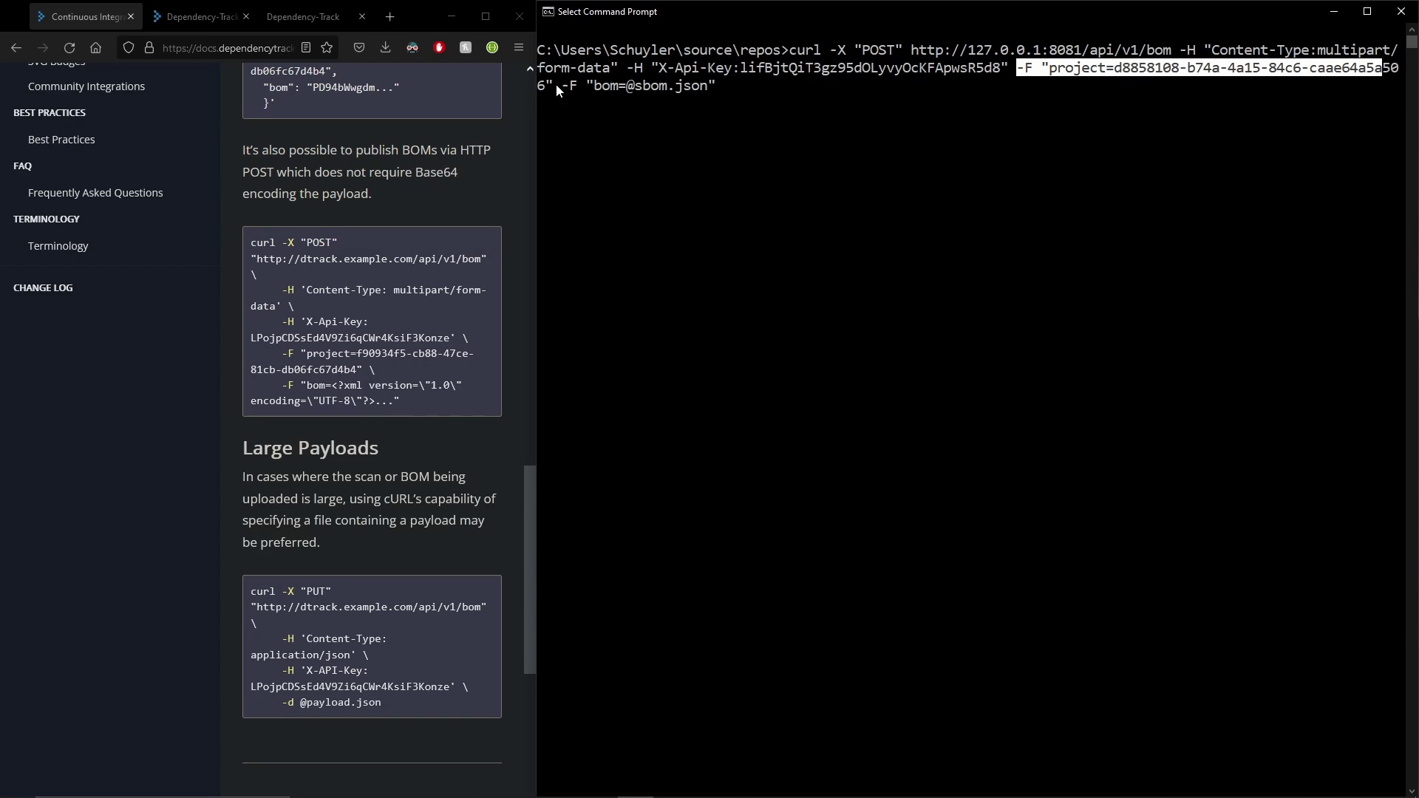
{"action": "left_click", "coordinate": [576, 73]}
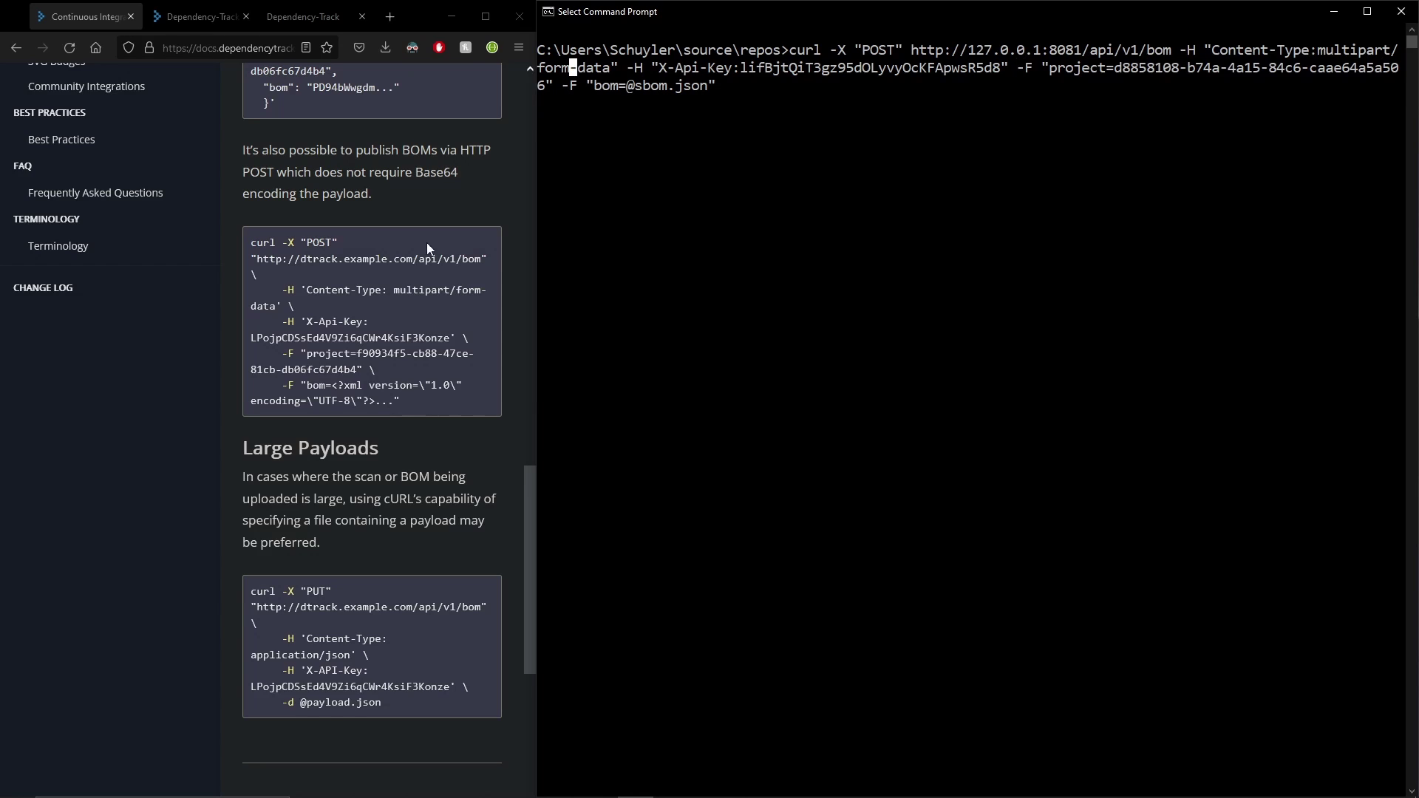
Mark the multipart/form-data content type in the curl command.
{"action": "left_click", "coordinate": [388, 289]}
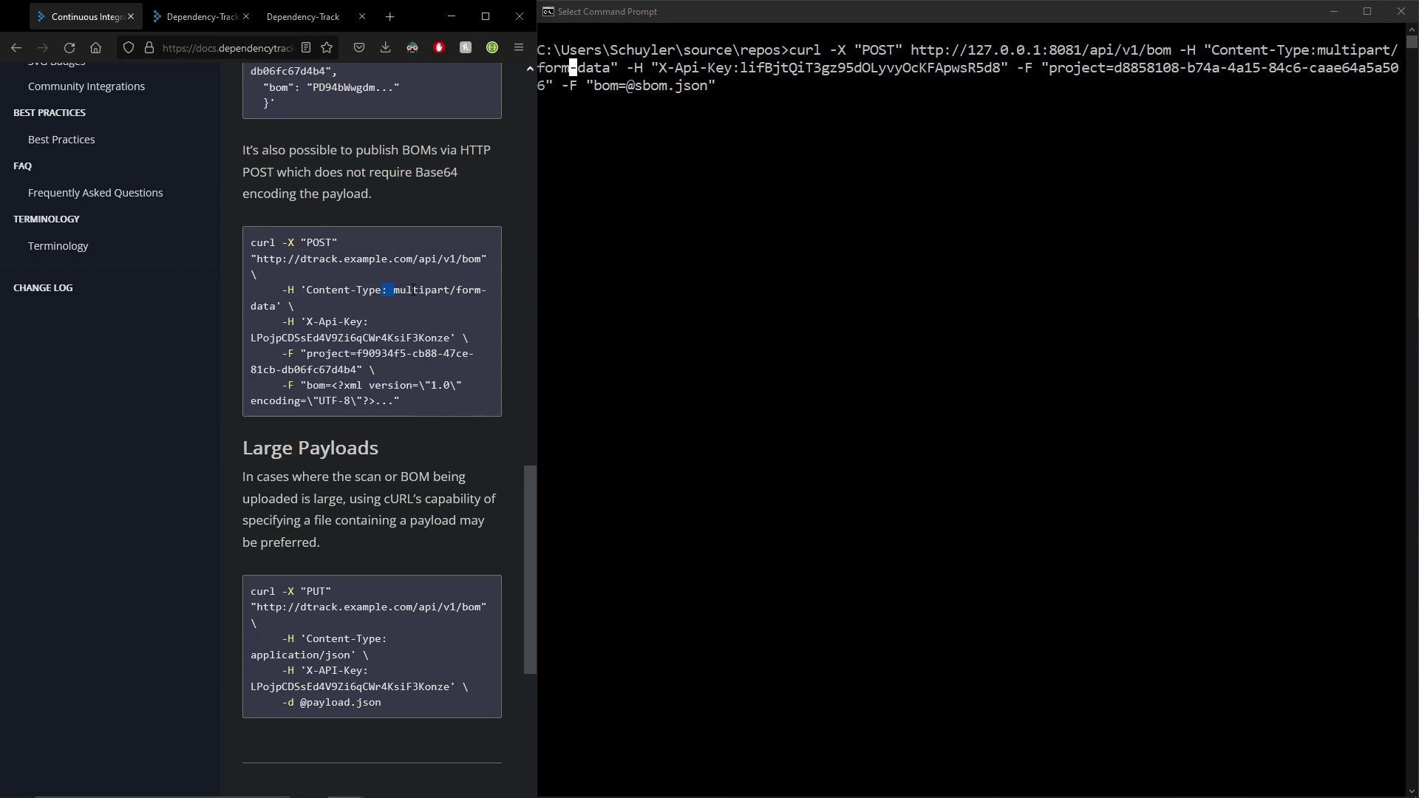
{"action": "left_click", "coordinate": [1317, 59]}
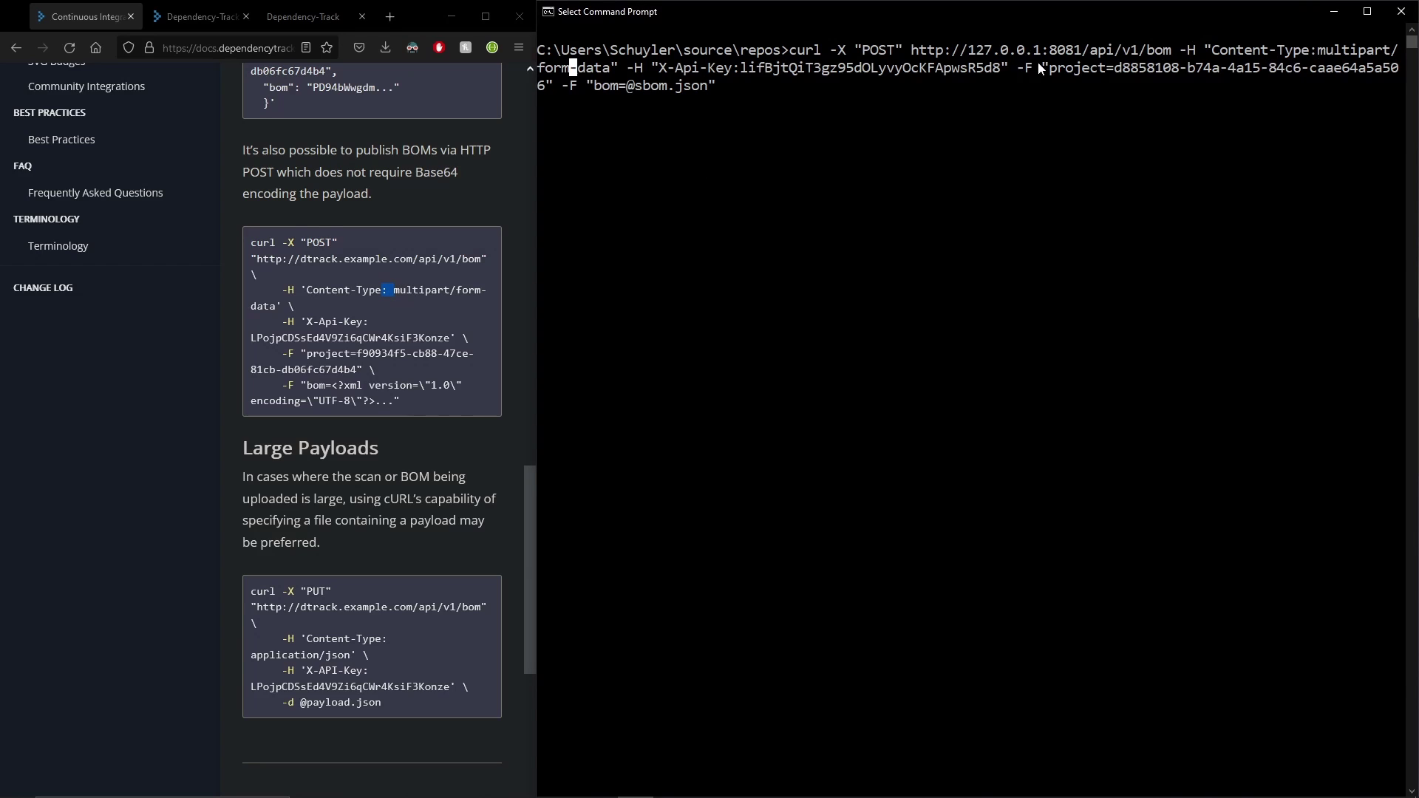
{"action": "left_click_drag", "start_coordinate": [1318, 51], "coordinate": [610, 69]}
{"action": "left_click", "coordinate": [741, 70]}
{"action": "left_click", "coordinate": [800, 69]}
{"action": "left_click_drag", "start_coordinate": [564, 87], "coordinate": [716, 90]}
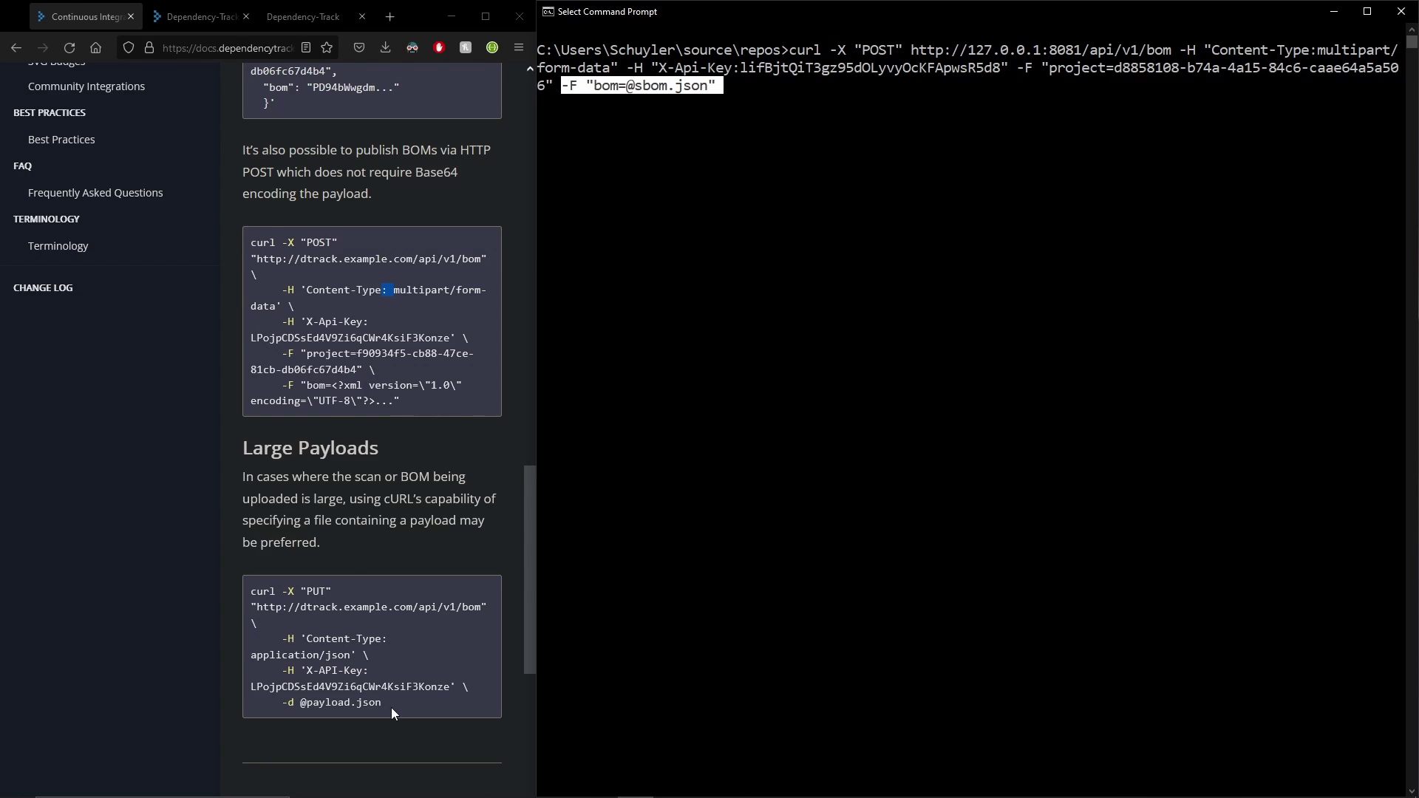
{"action": "left_click_drag", "start_coordinate": [392, 711], "coordinate": [300, 710]}
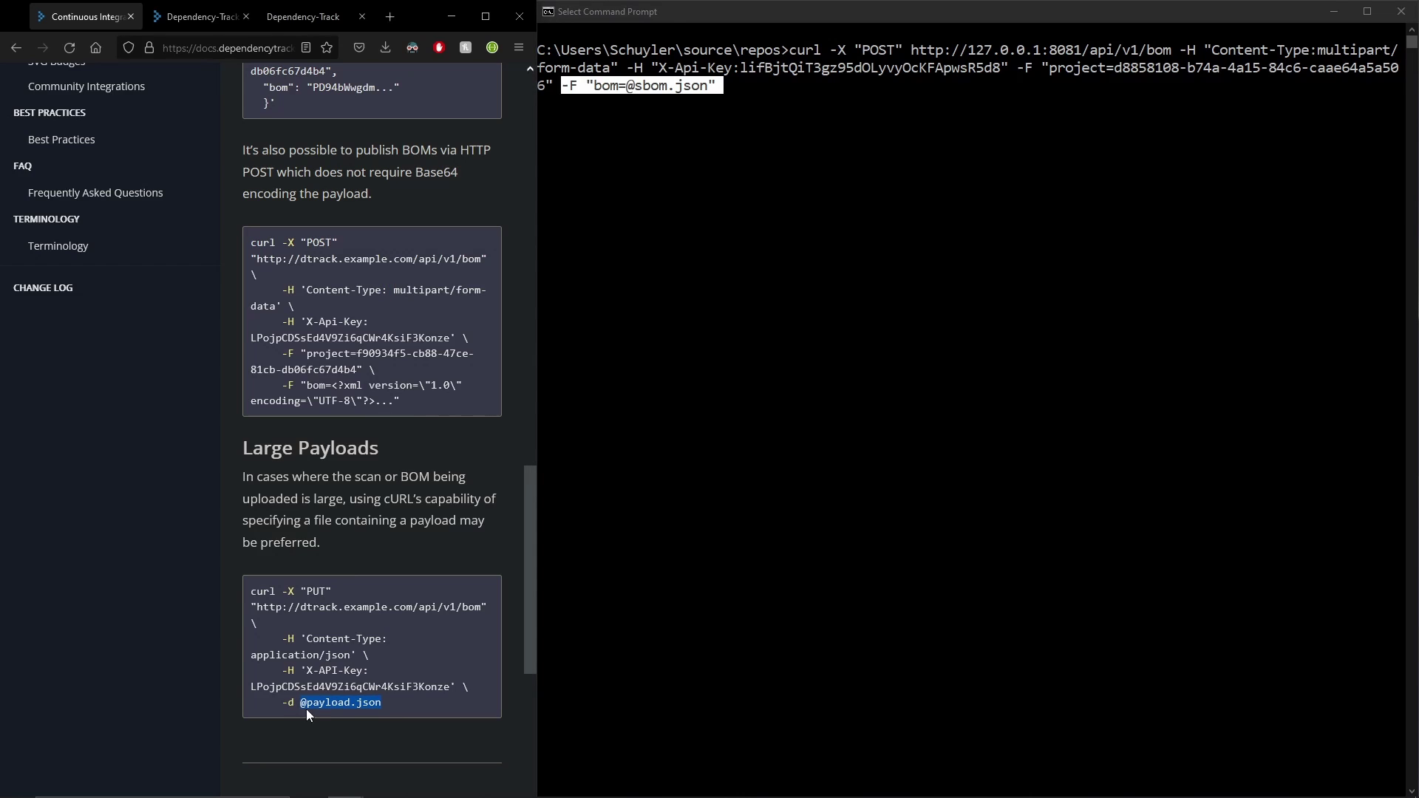
{"action": "left_click", "coordinate": [369, 699]}
{"action": "left_click", "coordinate": [653, 111]}
{"action": "left_click", "coordinate": [671, 87]}
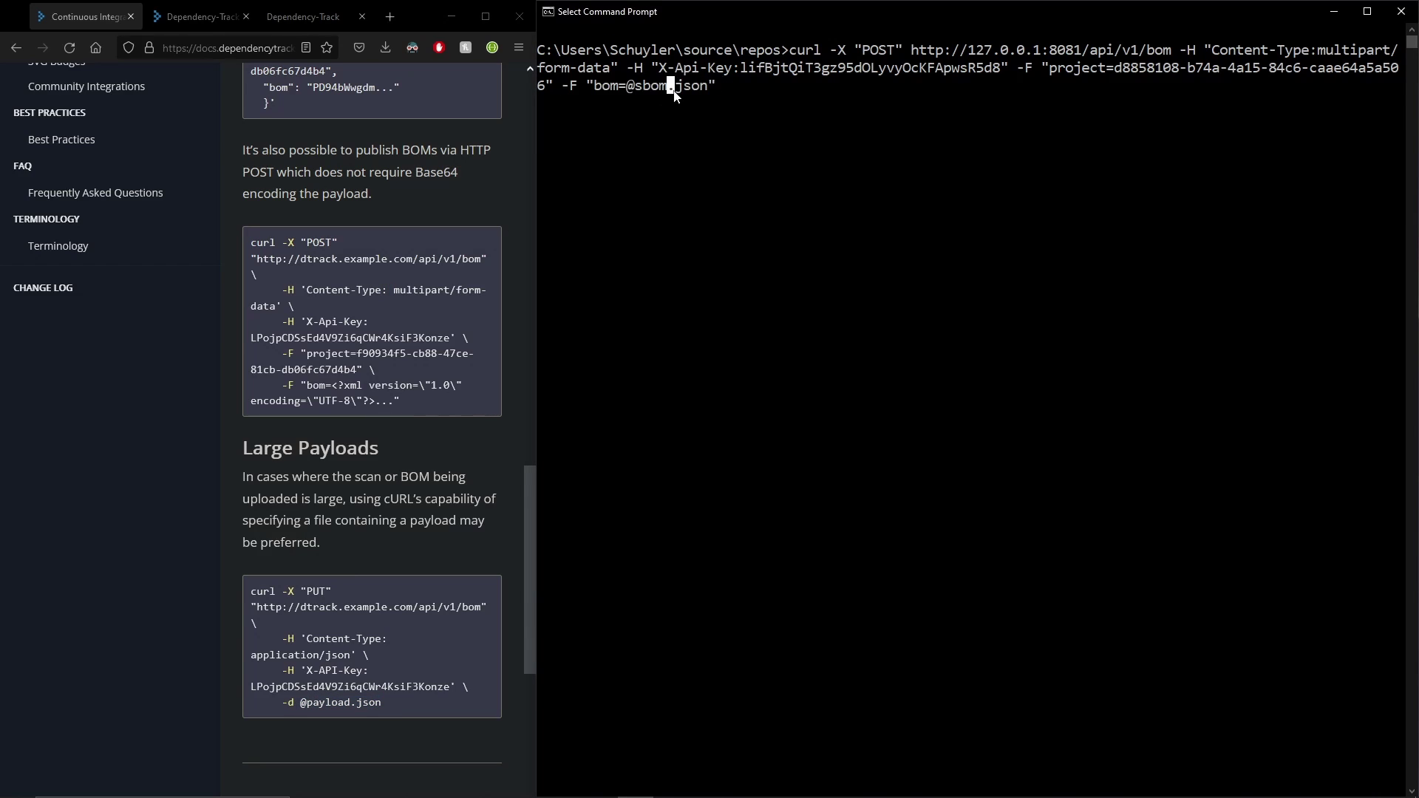
{"action": "left_click", "coordinate": [736, 98]}
{"action": "left_click_drag", "start_coordinate": [723, 89], "coordinate": [627, 90]}
{"action": "left_click_drag", "start_coordinate": [331, 385], "coordinate": [397, 402]}
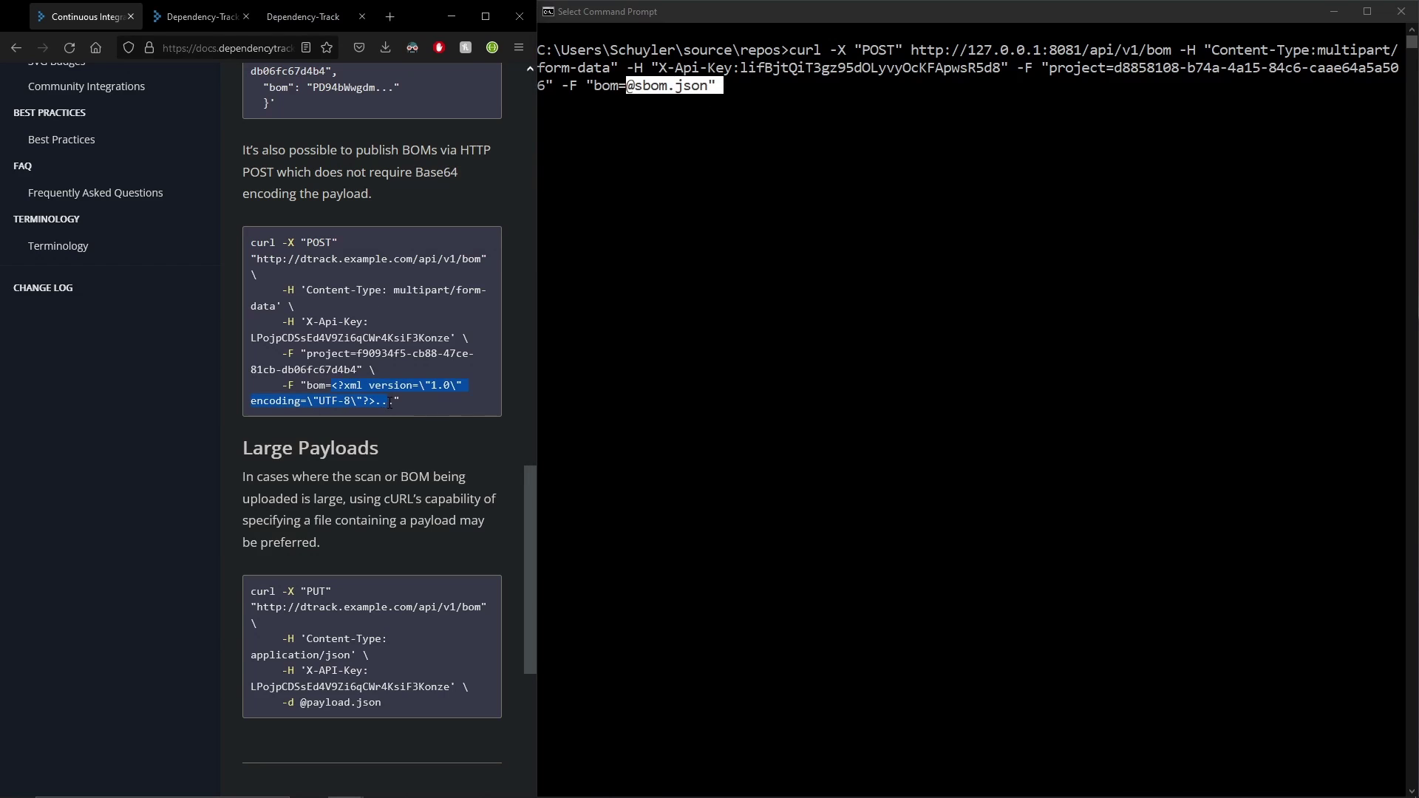
{"action": "left_click", "coordinate": [696, 98]}
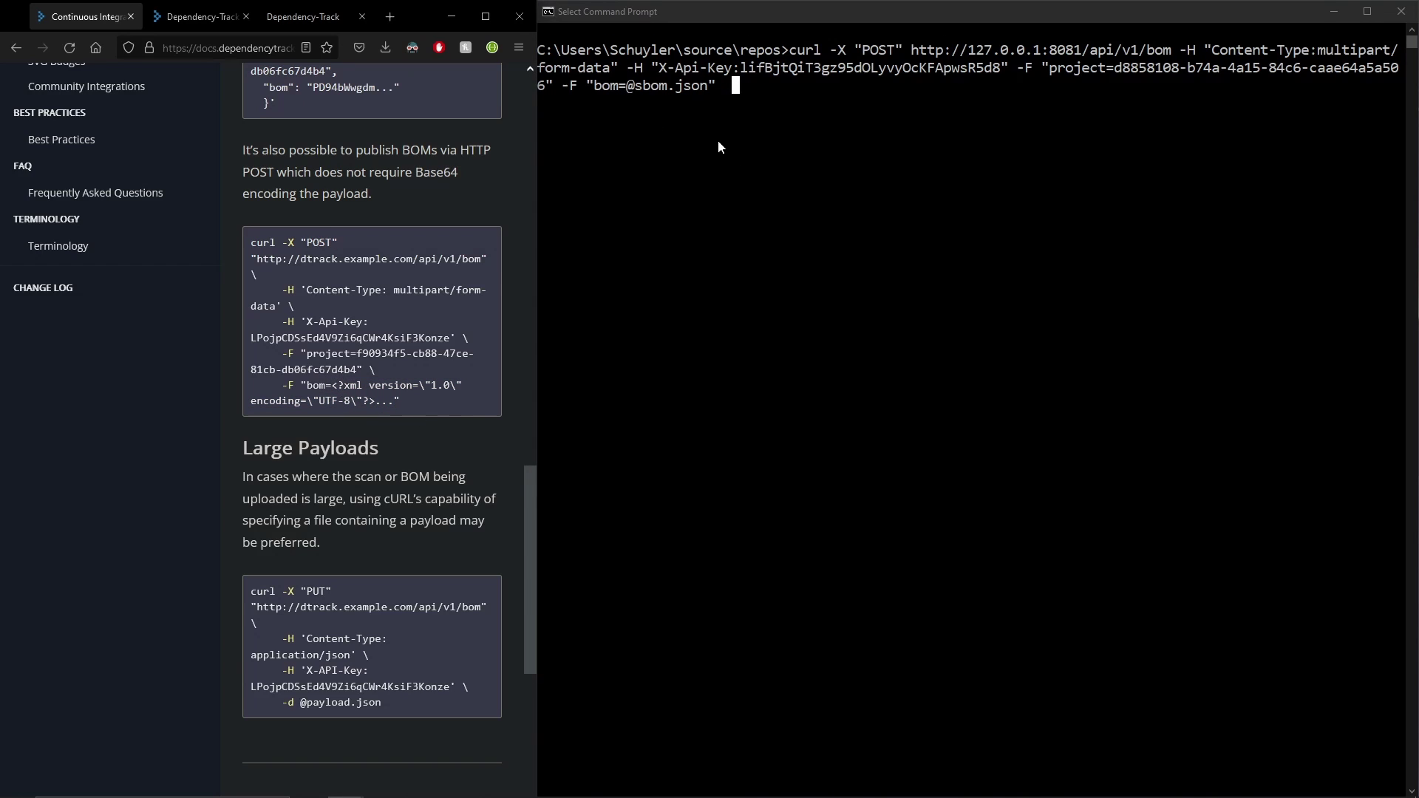
{"action": "left_click", "coordinate": [698, 95]}
{"action": "left_click", "coordinate": [809, 90]}
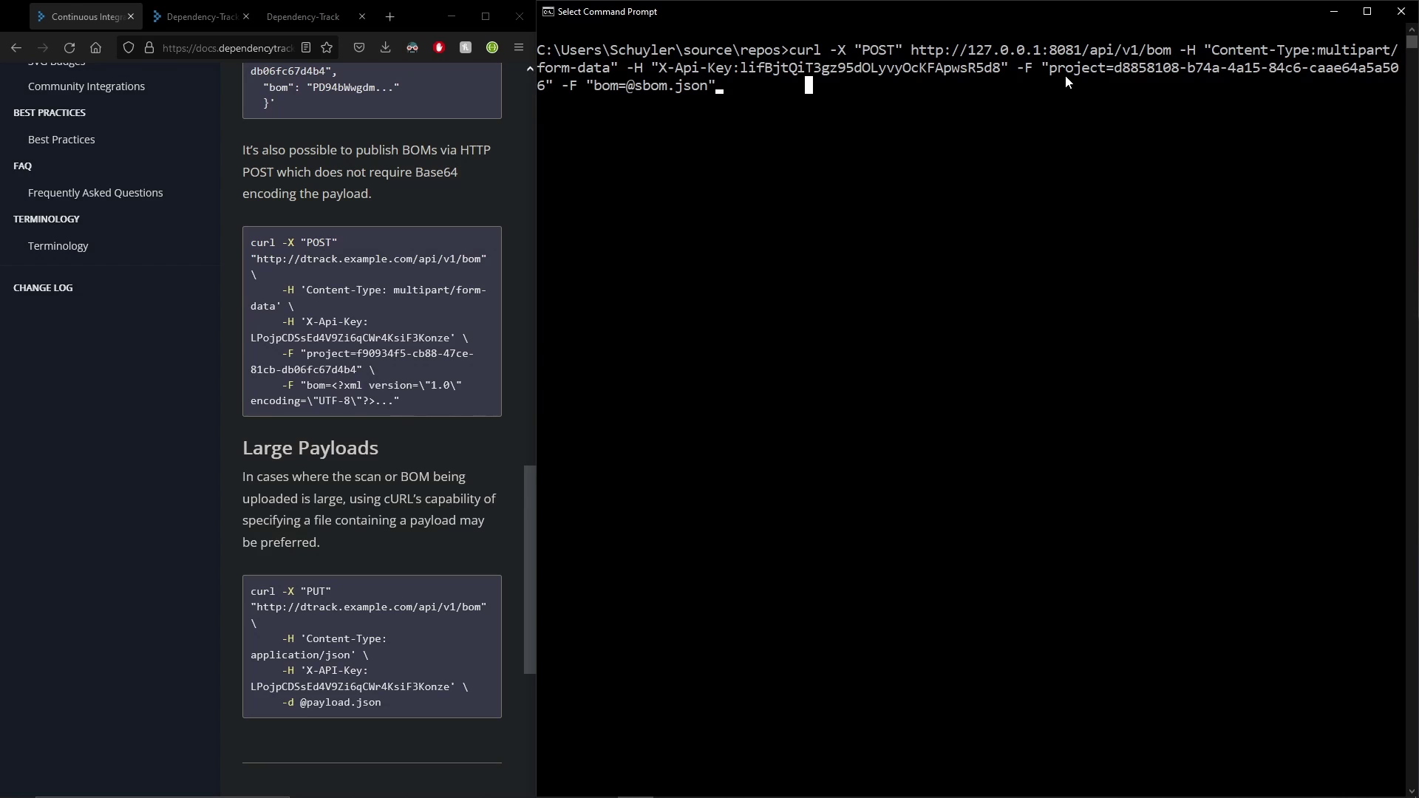
{"action": "left_click_drag", "start_coordinate": [1211, 50], "coordinate": [1310, 50]}
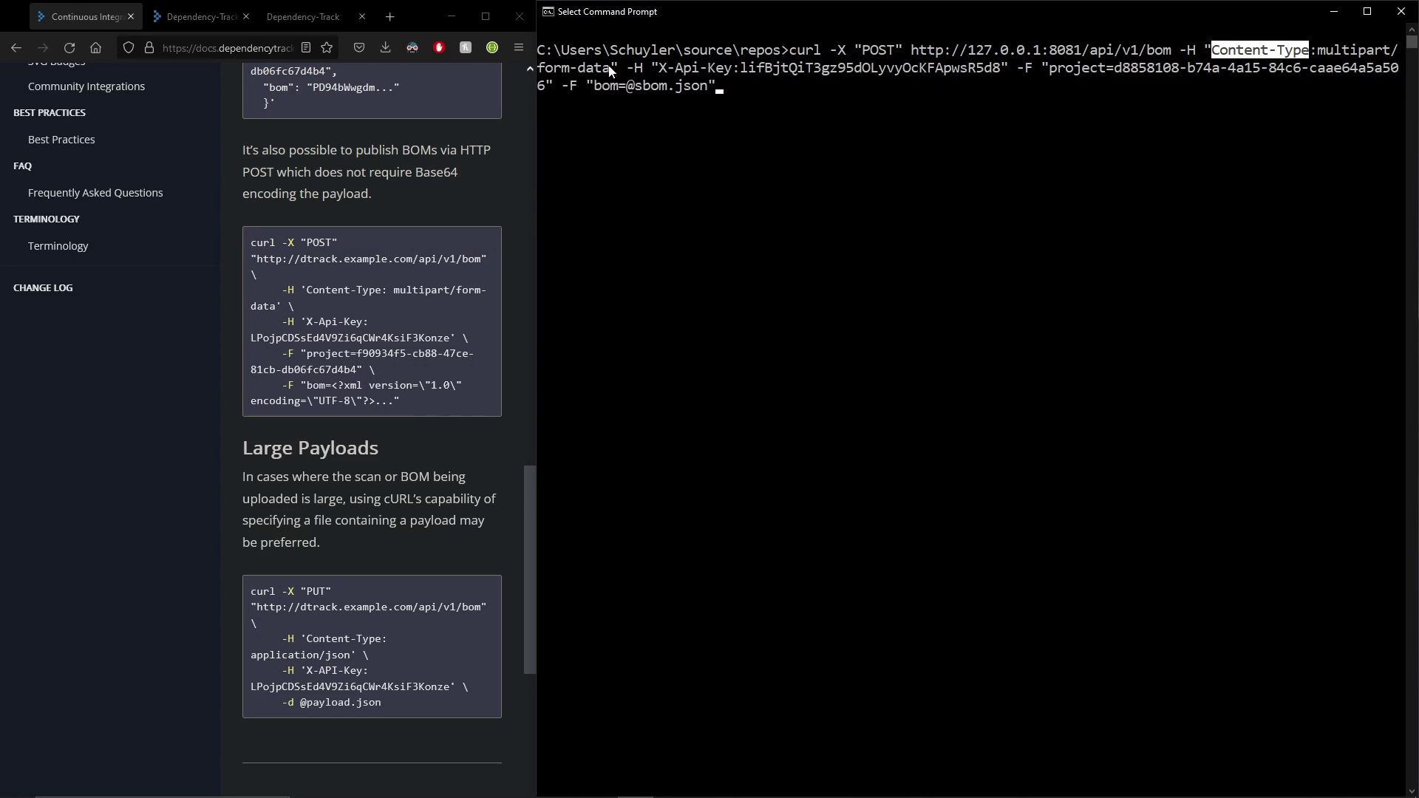
{"action": "left_click_drag", "start_coordinate": [652, 68], "coordinate": [731, 67]}
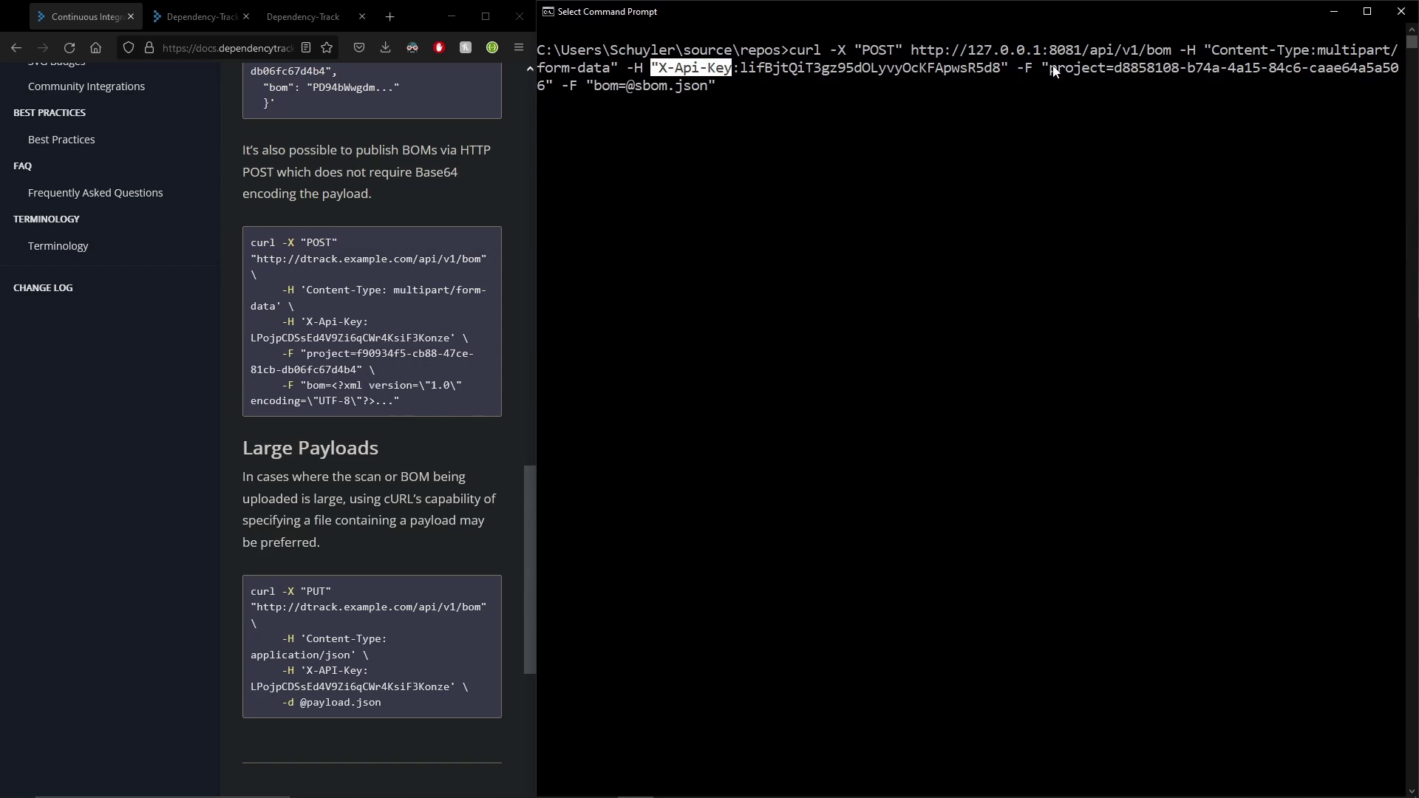
{"action": "left_click_drag", "start_coordinate": [1050, 67], "coordinate": [1101, 68]}
{"action": "left_click_drag", "start_coordinate": [594, 86], "coordinate": [617, 89]}
{"action": "left_click", "coordinate": [617, 89]}
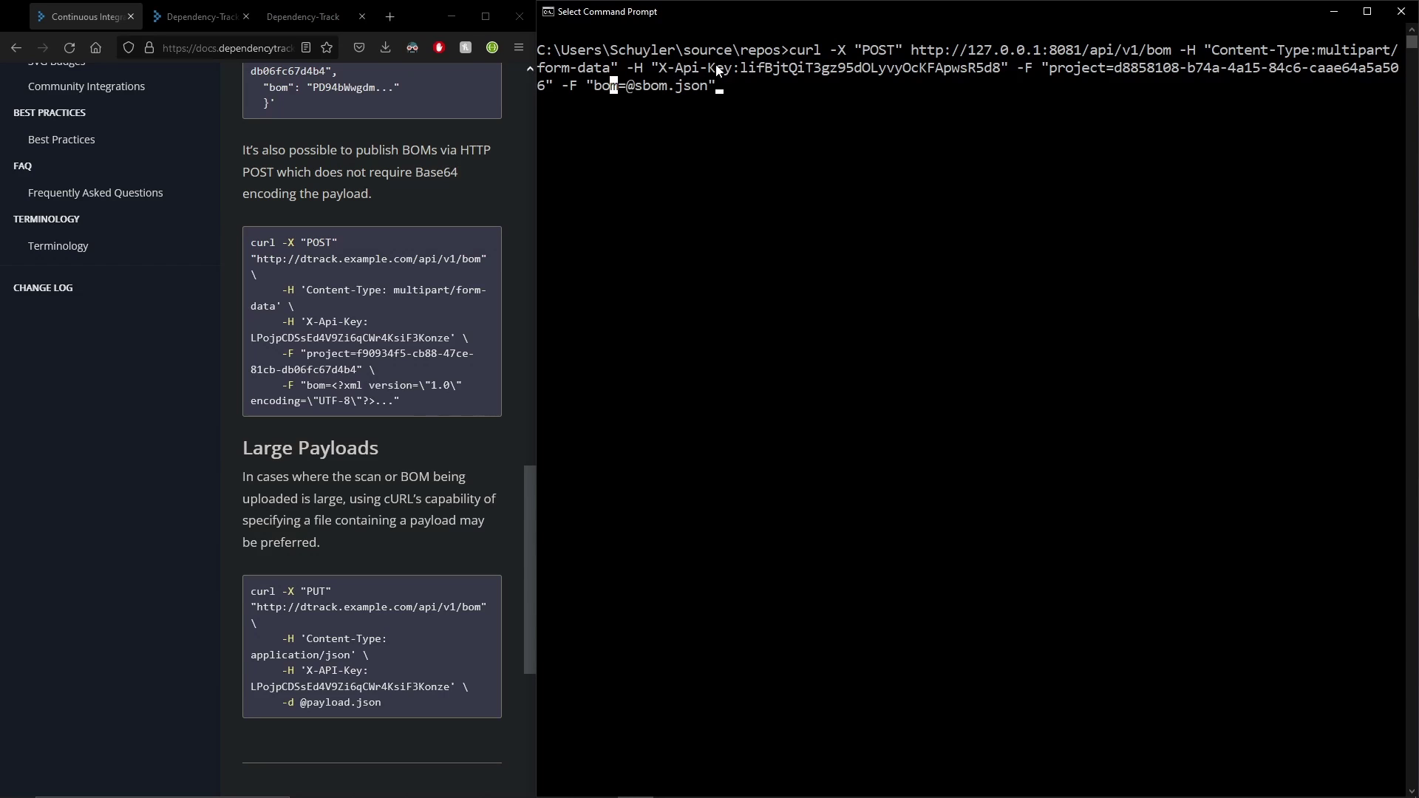
{"action": "left_click", "coordinate": [712, 68]}
{"action": "left_click", "coordinate": [719, 68]}
Check the cyclonedx sbom project page in the other Dependency-Track browser tab.
{"action": "left_click", "coordinate": [489, 111]}
{"action": "left_click", "coordinate": [181, 20]}
{"action": "left_click", "coordinate": [204, 48]}
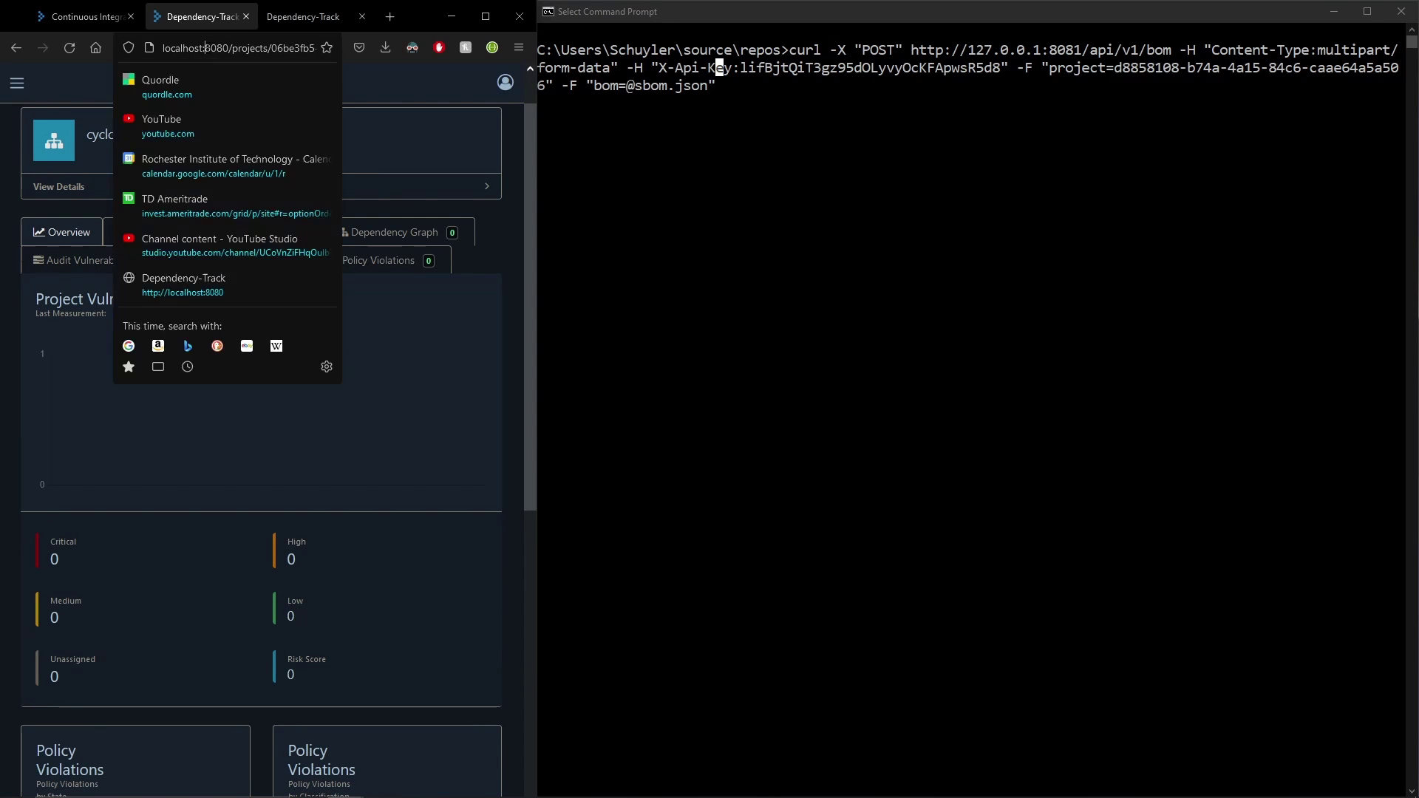
{"action": "left_click", "coordinate": [416, 88]}
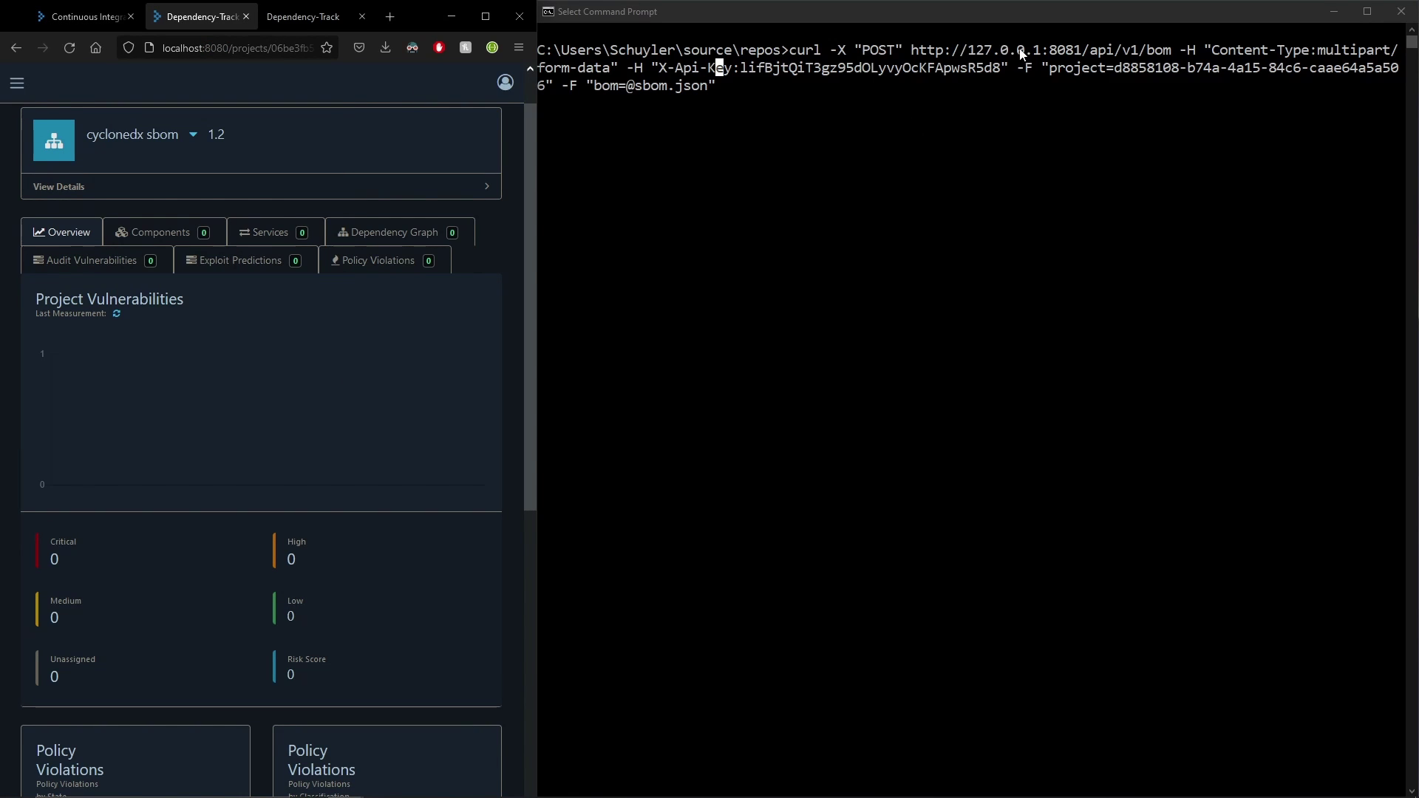
Select port 8081 in the curl command and view the POST /v1/bom API reference.
{"action": "left_click", "coordinate": [1055, 58]}
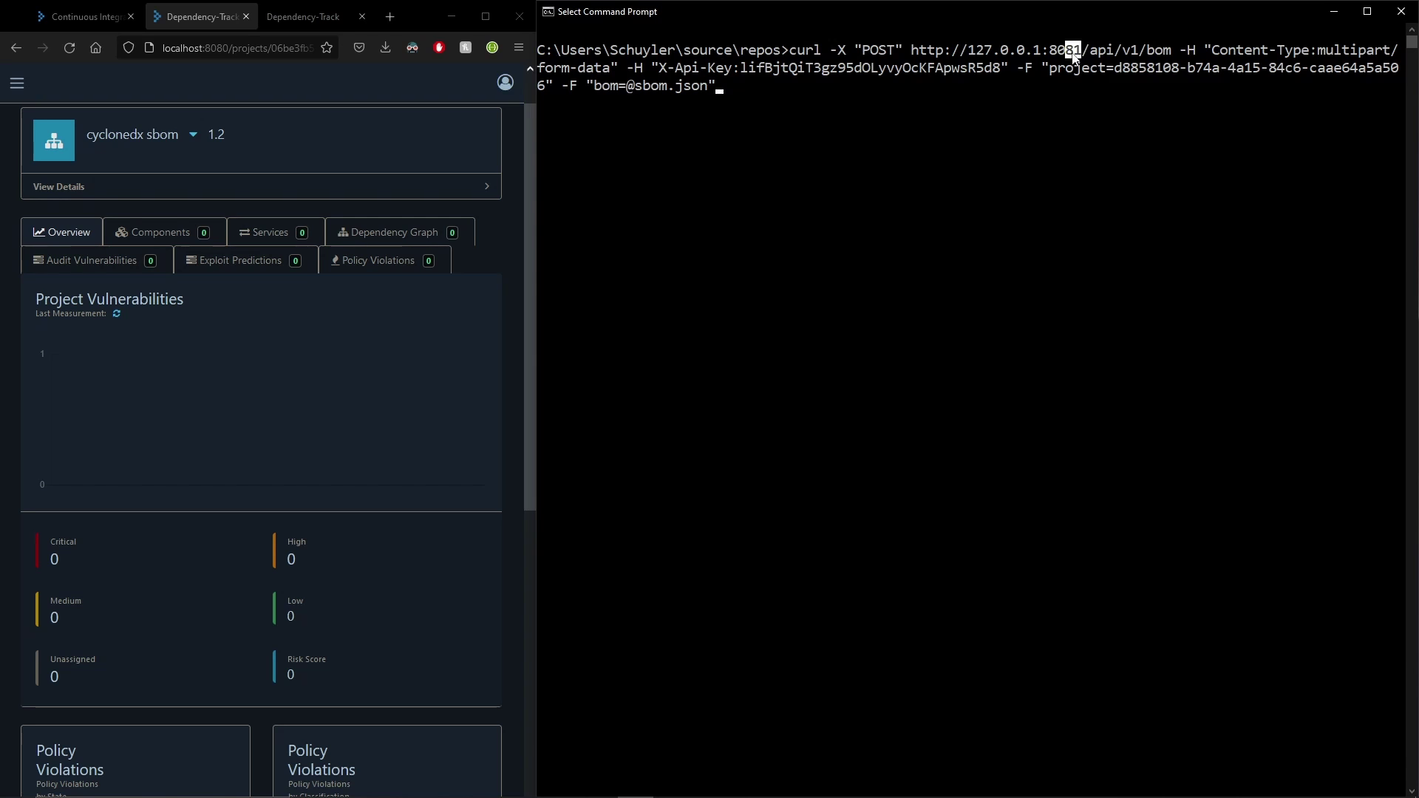
{"action": "left_click_drag", "start_coordinate": [1082, 53], "coordinate": [1049, 54]}
{"action": "left_click", "coordinate": [302, 17]}
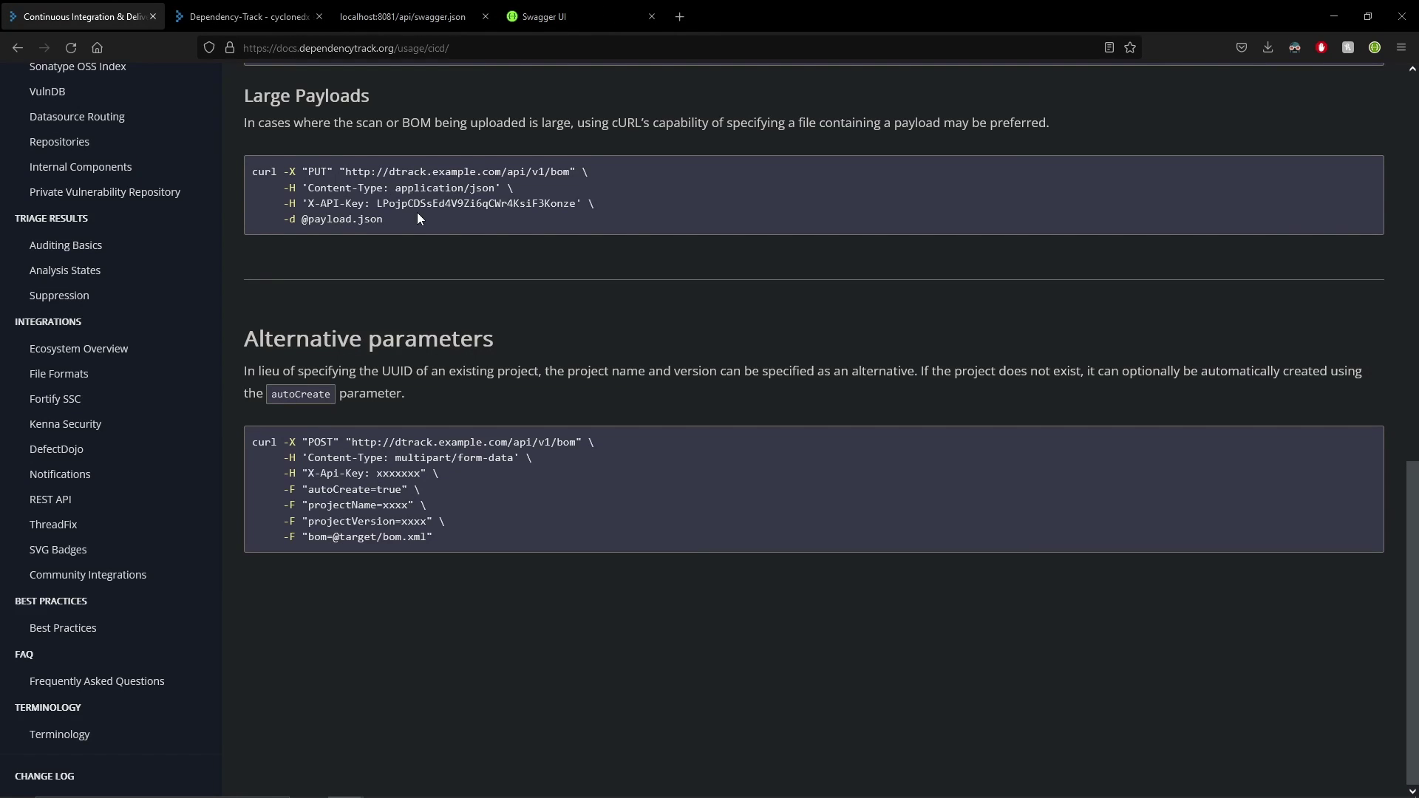
{"action": "scroll", "coordinate": [417, 212], "scroll_direction": "up", "scroll_amount": 5}
{"action": "scroll", "coordinate": [330, 243], "scroll_direction": "up", "scroll_amount": 3}
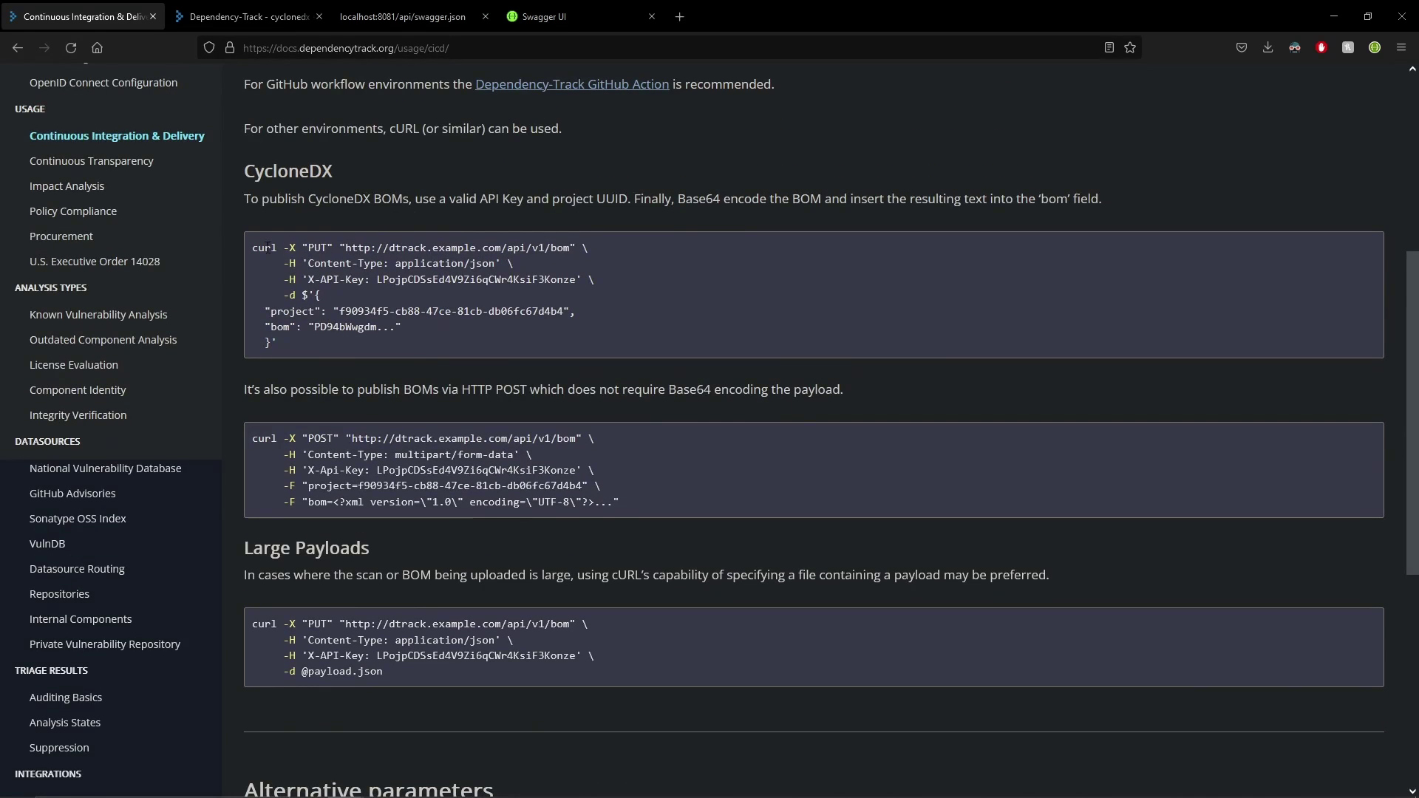
Compare the PUT example's X-API-Key header with the POST example's X-Api-Key header.
{"action": "left_click_drag", "start_coordinate": [270, 249], "coordinate": [398, 281]}
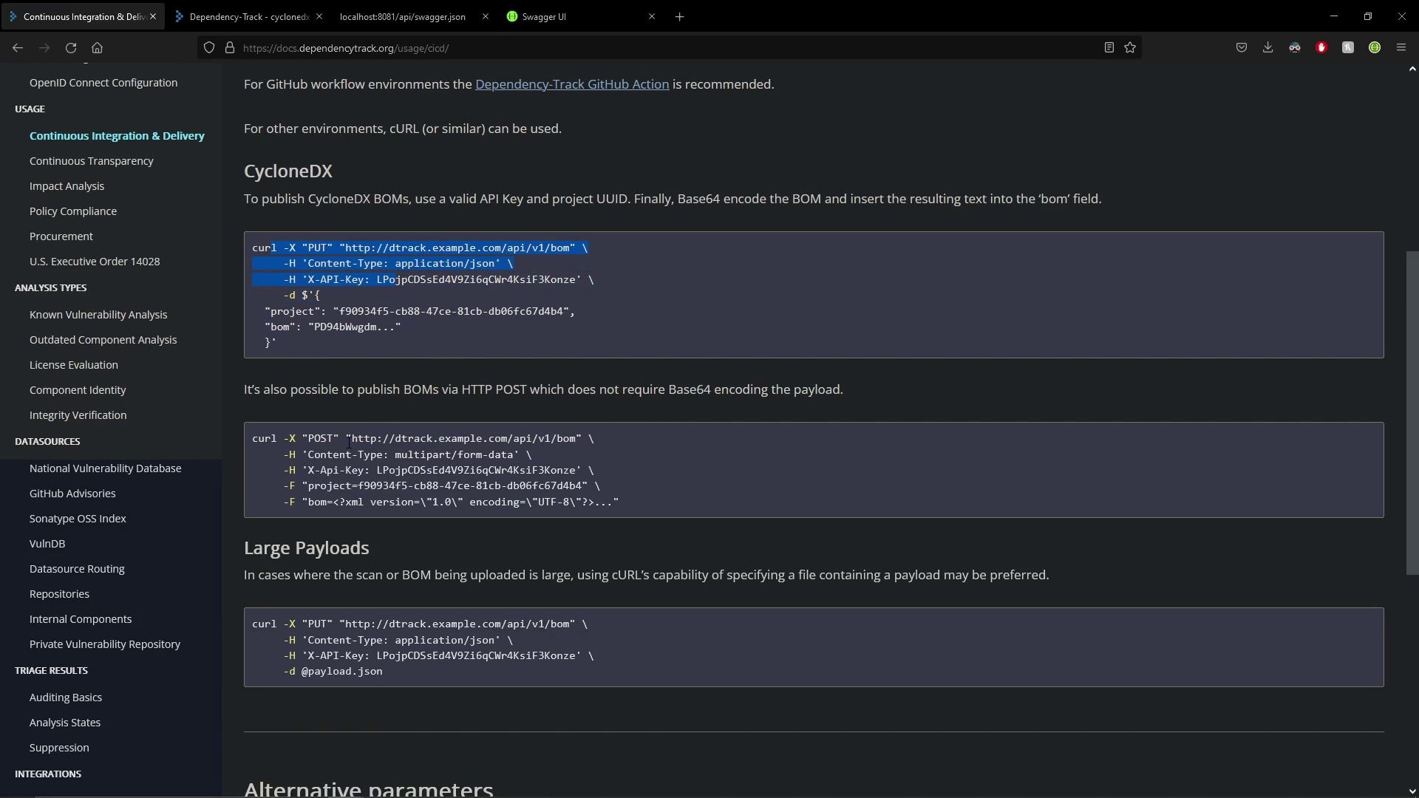
{"action": "left_click_drag", "start_coordinate": [308, 470], "coordinate": [366, 471]}
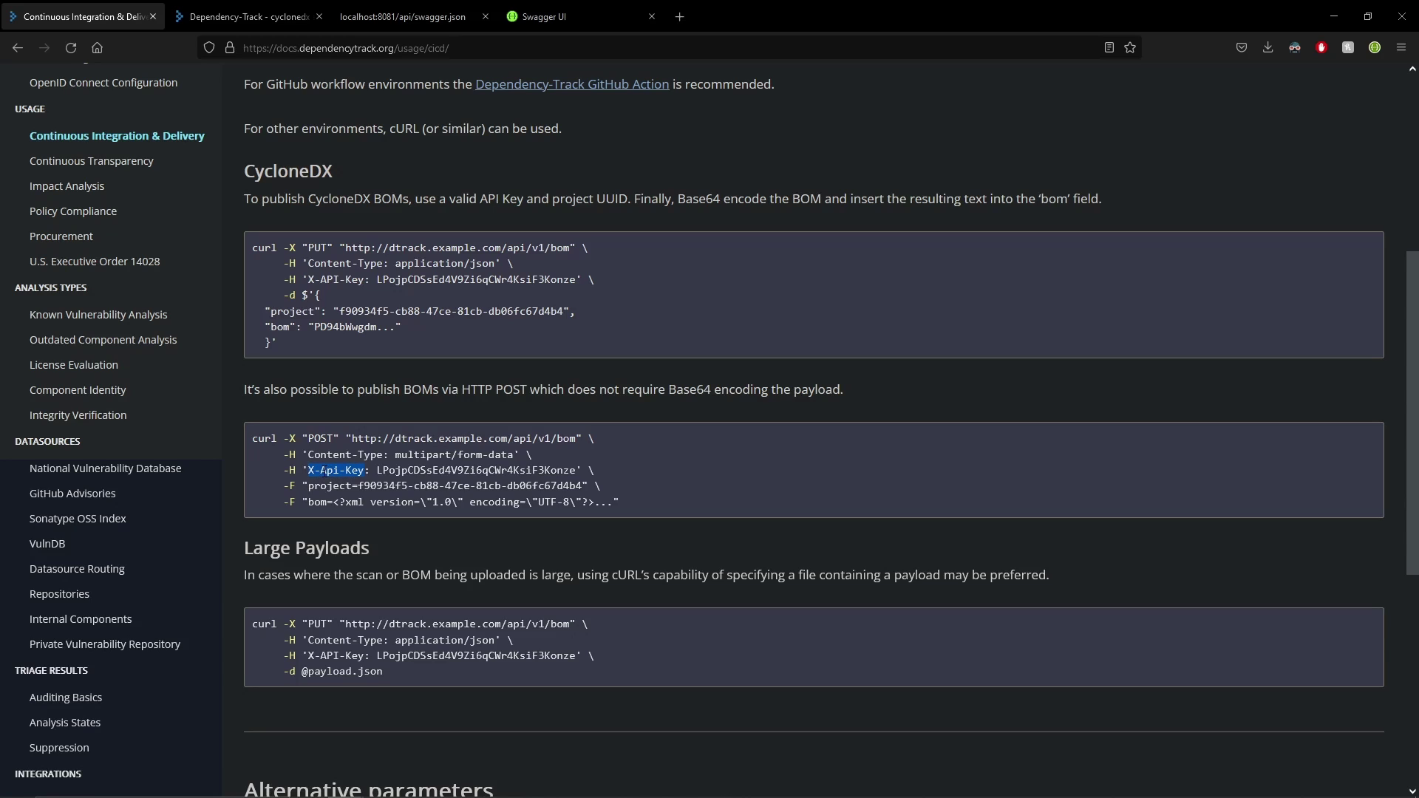
{"action": "left_click", "coordinate": [332, 472]}
{"action": "left_click_drag", "start_coordinate": [339, 280], "coordinate": [320, 279]}
{"action": "left_click", "coordinate": [360, 264]}
{"action": "left_click_drag", "start_coordinate": [381, 341], "coordinate": [278, 247]}
{"action": "left_click", "coordinate": [352, 445]}
{"action": "left_click_drag", "start_coordinate": [375, 281], "coordinate": [303, 280]}
{"action": "left_click_drag", "start_coordinate": [366, 470], "coordinate": [309, 470]}
{"action": "key", "text": "alt+Tab"}
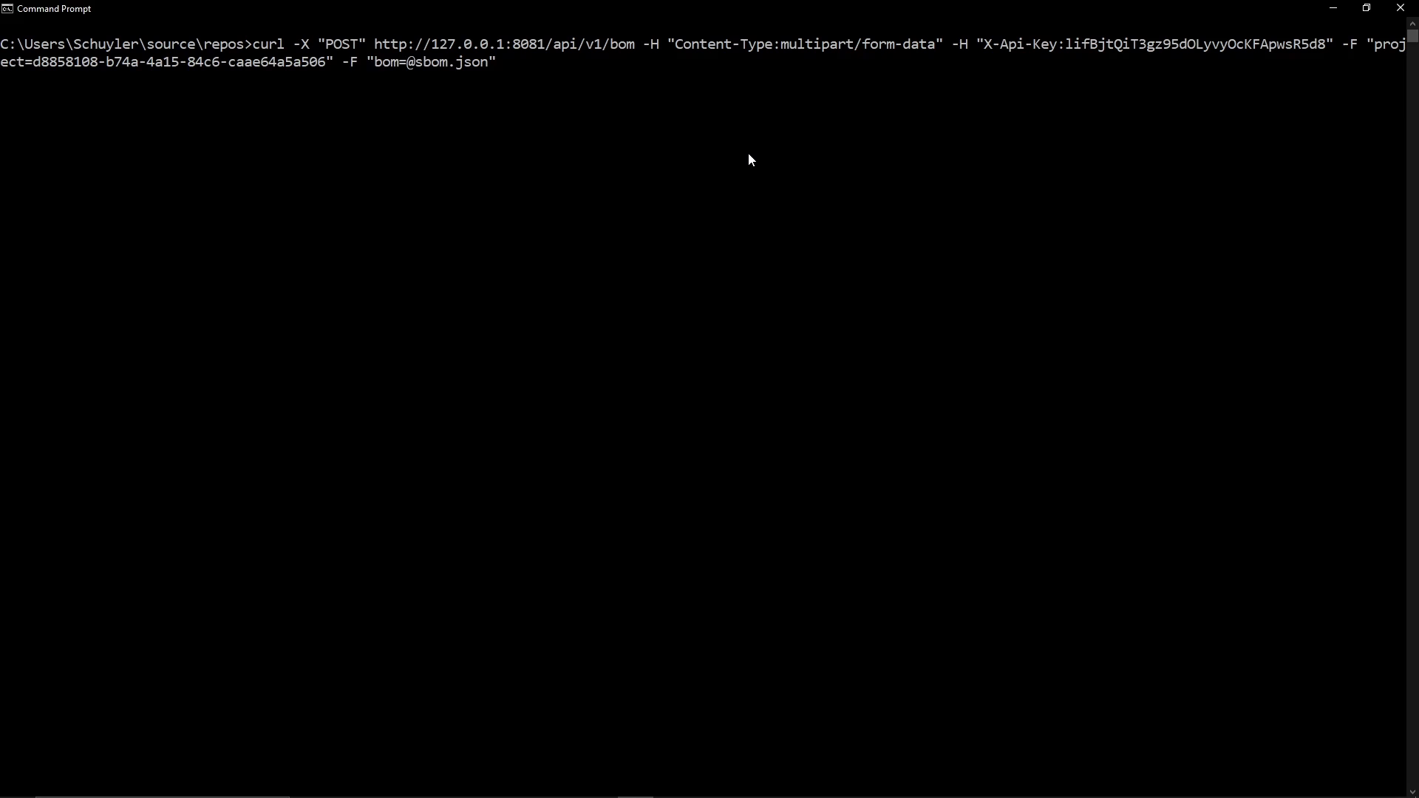
Check the curl command's port 8081 and its sbom.json file argument.
{"action": "left_click", "coordinate": [556, 78]}
{"action": "left_click", "coordinate": [543, 48]}
{"action": "left_click_drag", "start_coordinate": [543, 51], "coordinate": [515, 50]}
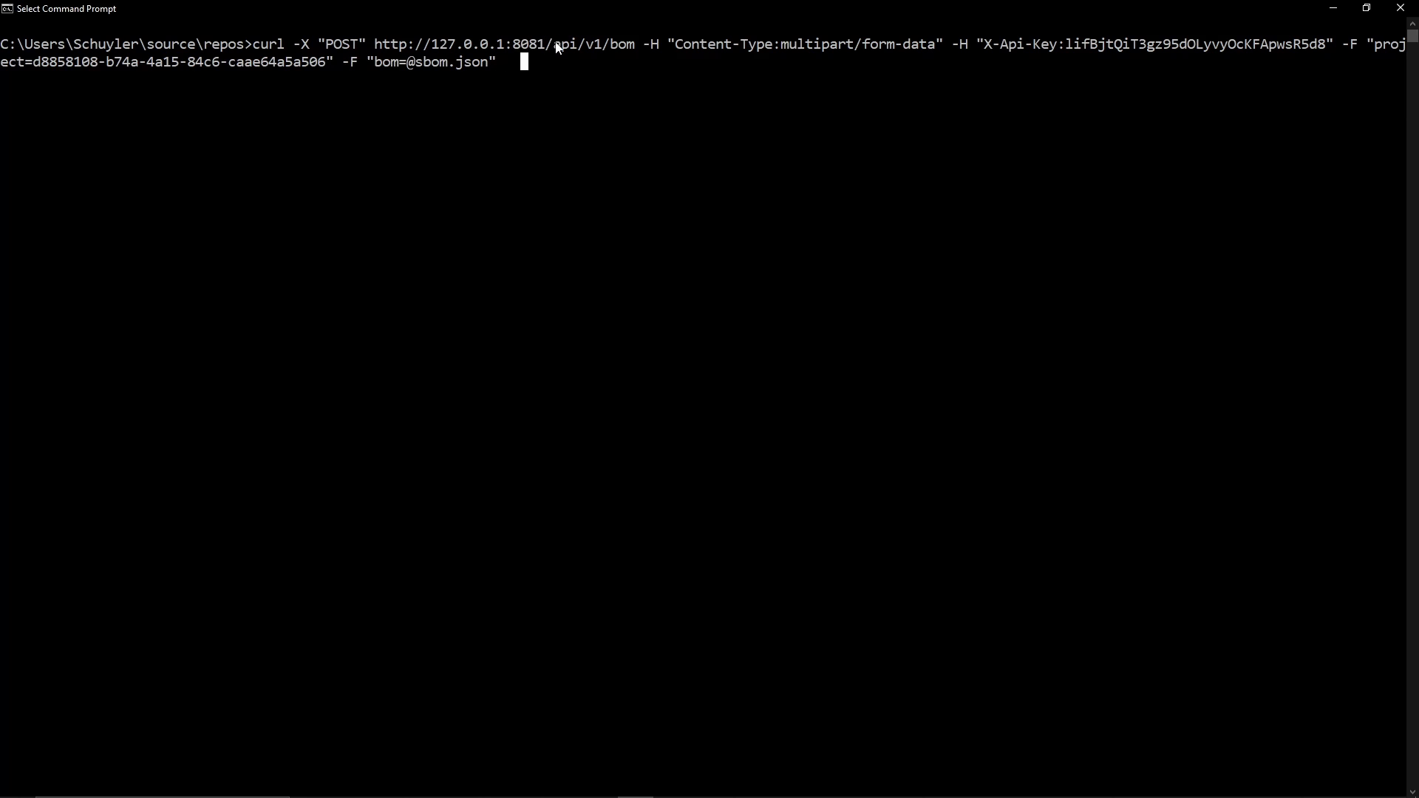
{"action": "left_click_drag", "start_coordinate": [328, 63], "coordinate": [499, 67]}
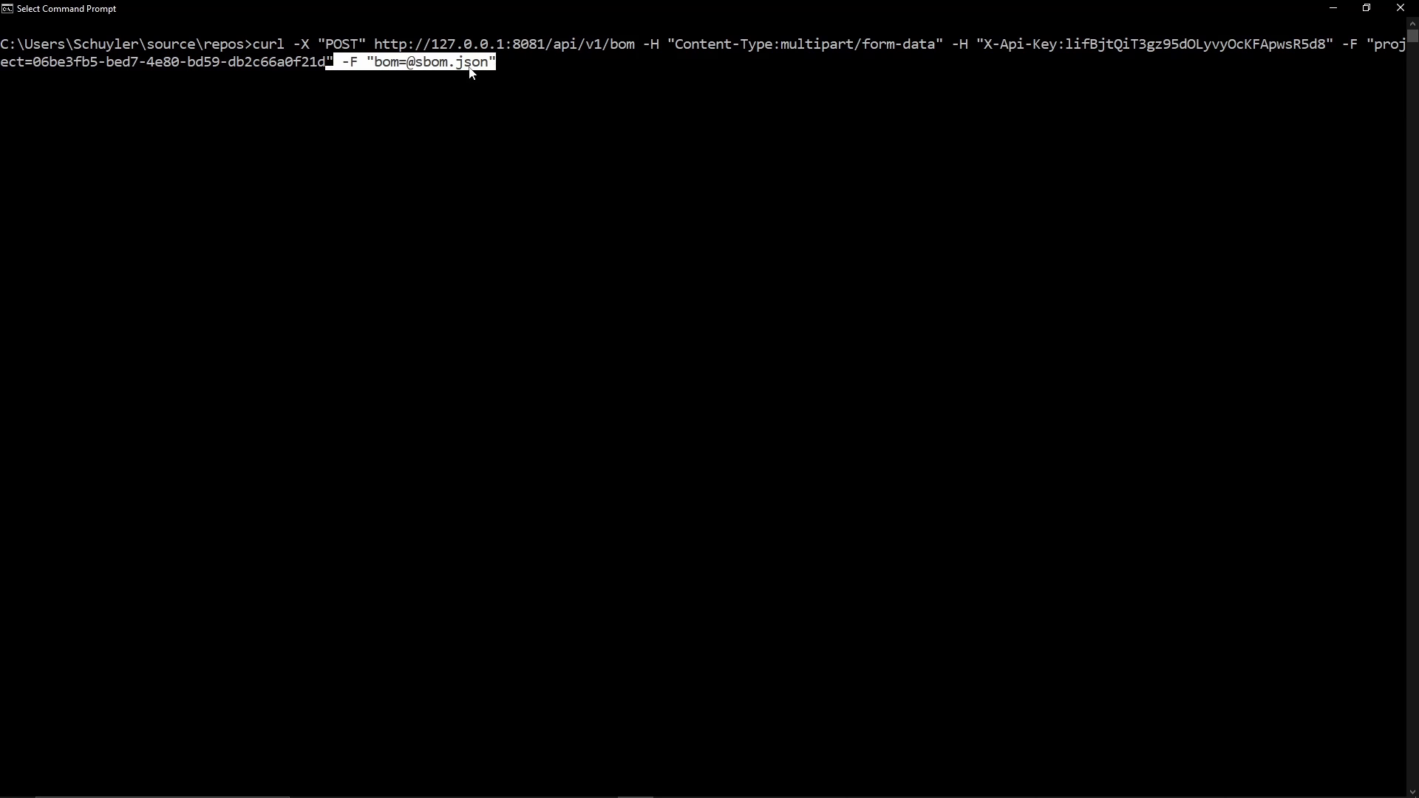
{"action": "left_click", "coordinate": [435, 62]}
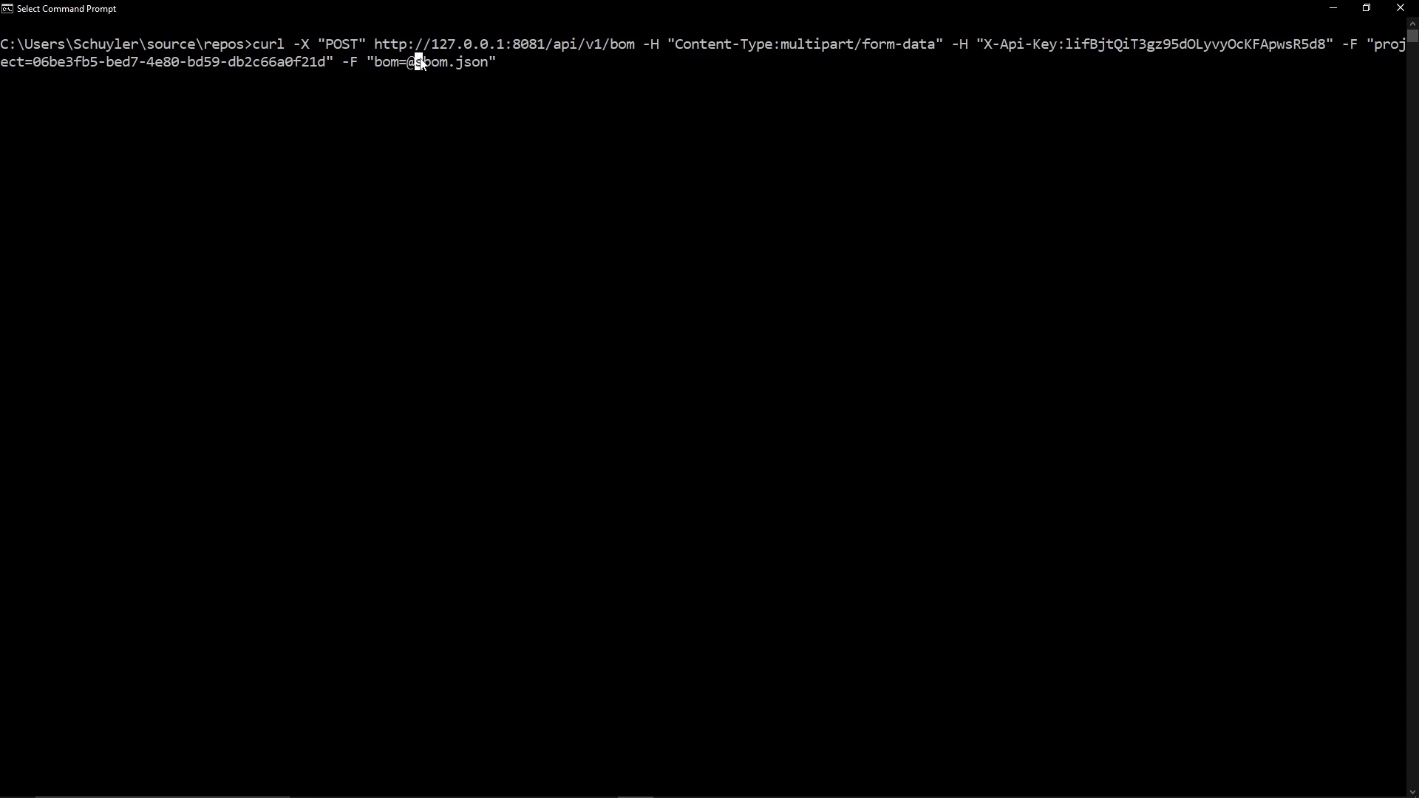
{"action": "left_click_drag", "start_coordinate": [415, 63], "coordinate": [577, 240]}
{"action": "left_click", "coordinate": [541, 62]}
Run the sbom.json upload to project 06be3fb5-bed7-4e80-bd59-db2c66a0f21d and select the returned token.
{"action": "key", "text": "Escape"}
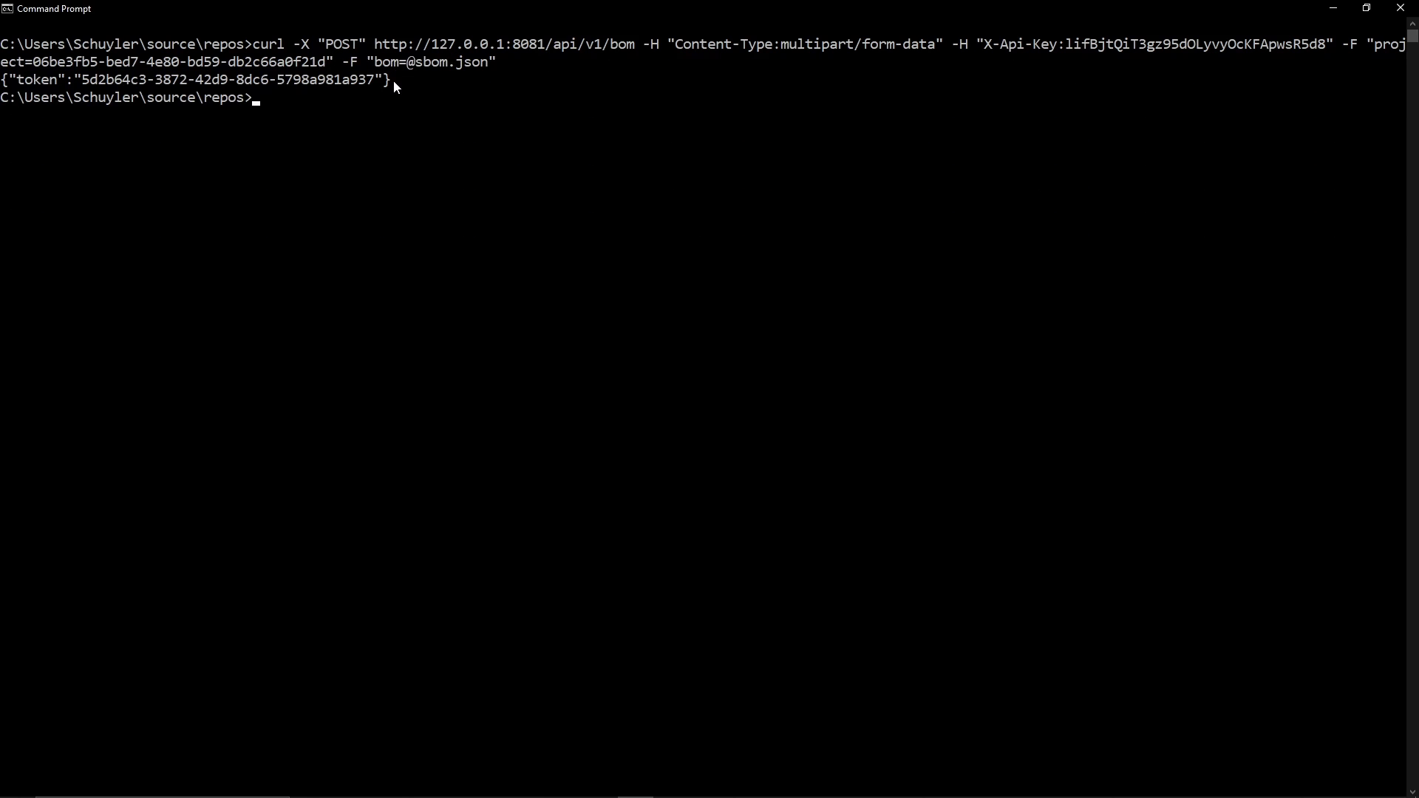
{"action": "mouse_move", "coordinate": [395, 82]}
{"action": "left_mouse_down"}
{"action": "mouse_move", "coordinate": [2, 85]}
{"action": "mouse_move", "coordinate": [375, 82]}
{"action": "left_mouse_up"}
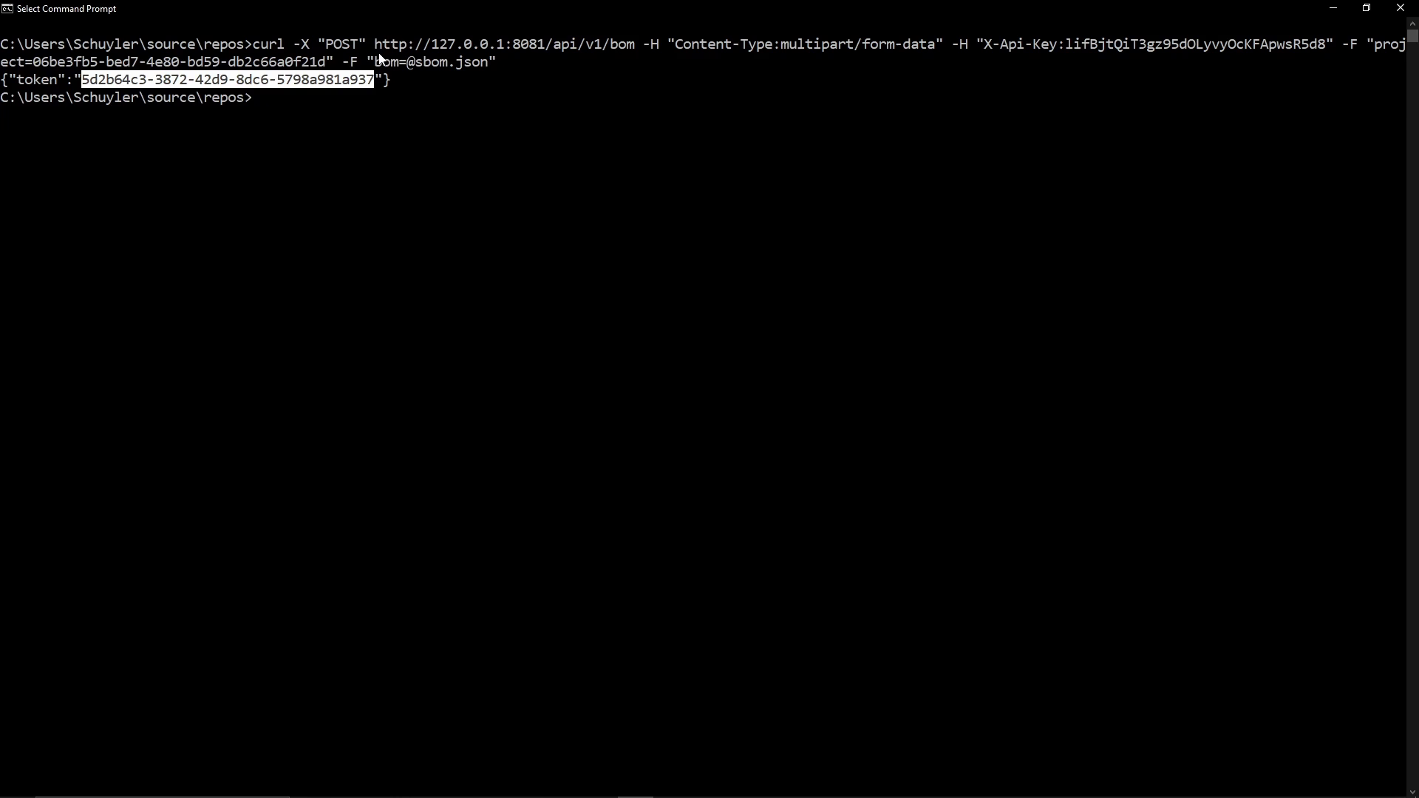
{"action": "left_click_drag", "start_coordinate": [502, 61], "coordinate": [345, 68]}
{"action": "left_click", "coordinate": [344, 69]}
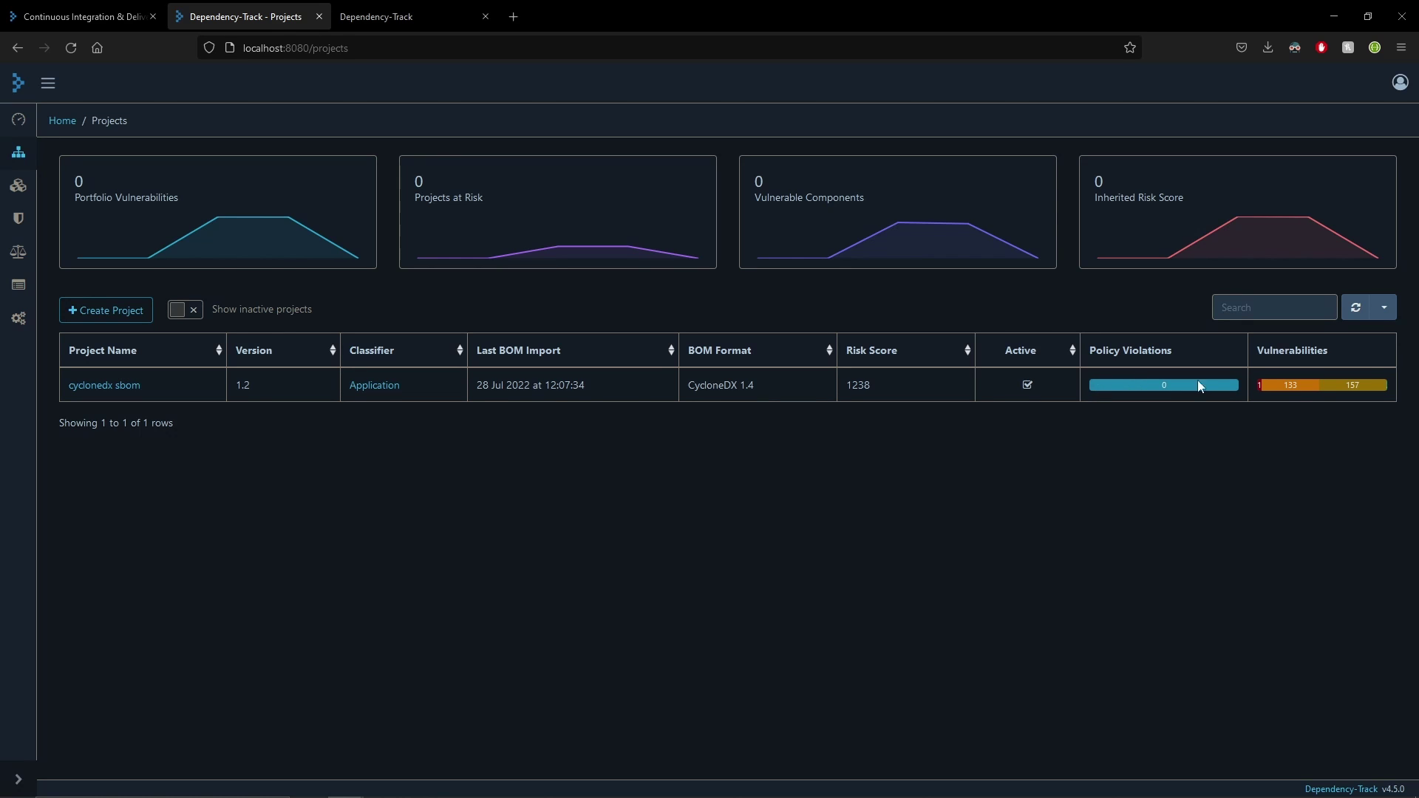
Open cyclonedx sbom to view its 10 critical, 133 high and 157 medium vulnerabilities.
{"action": "left_click", "coordinate": [97, 387]}
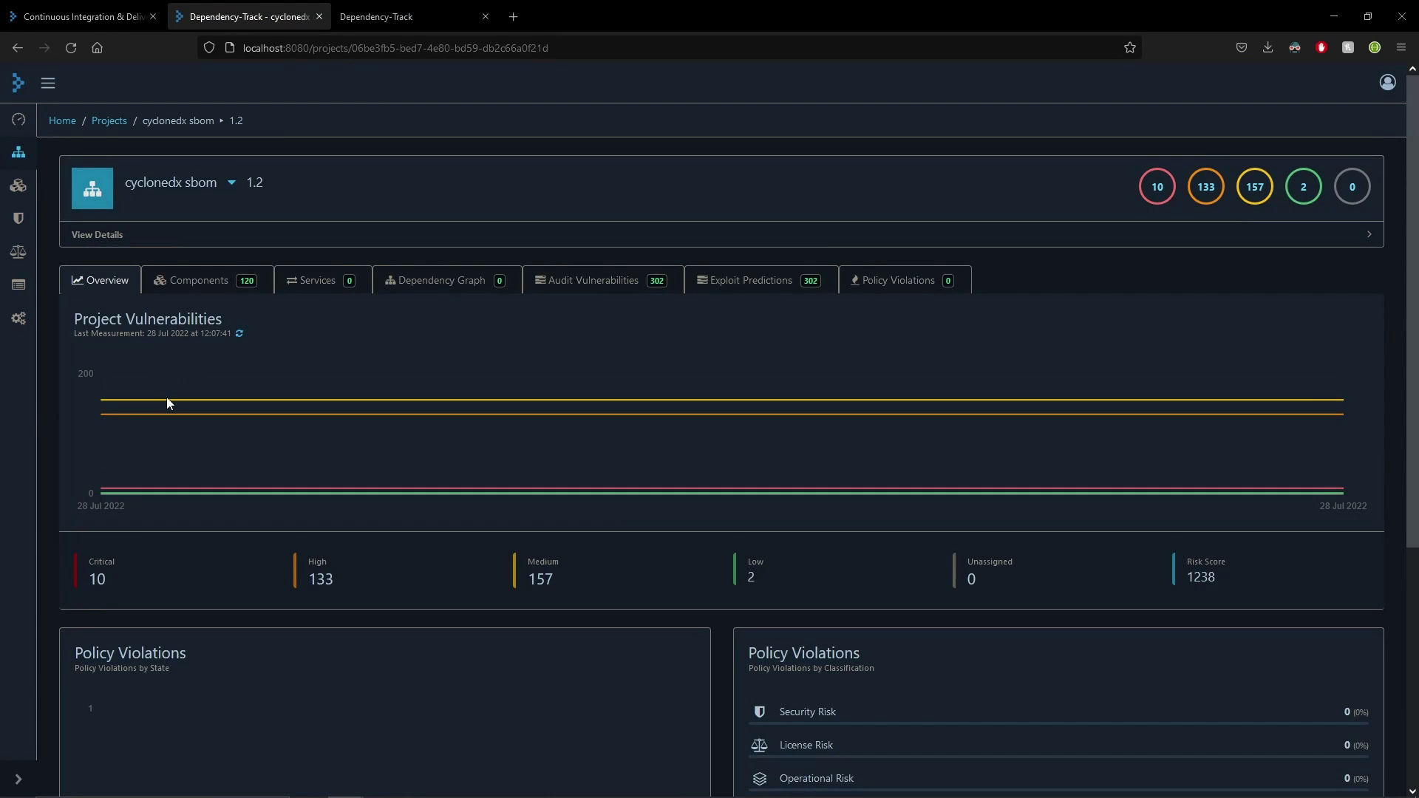
{"action": "scroll", "coordinate": [178, 389], "scroll_direction": "down", "scroll_amount": 2}
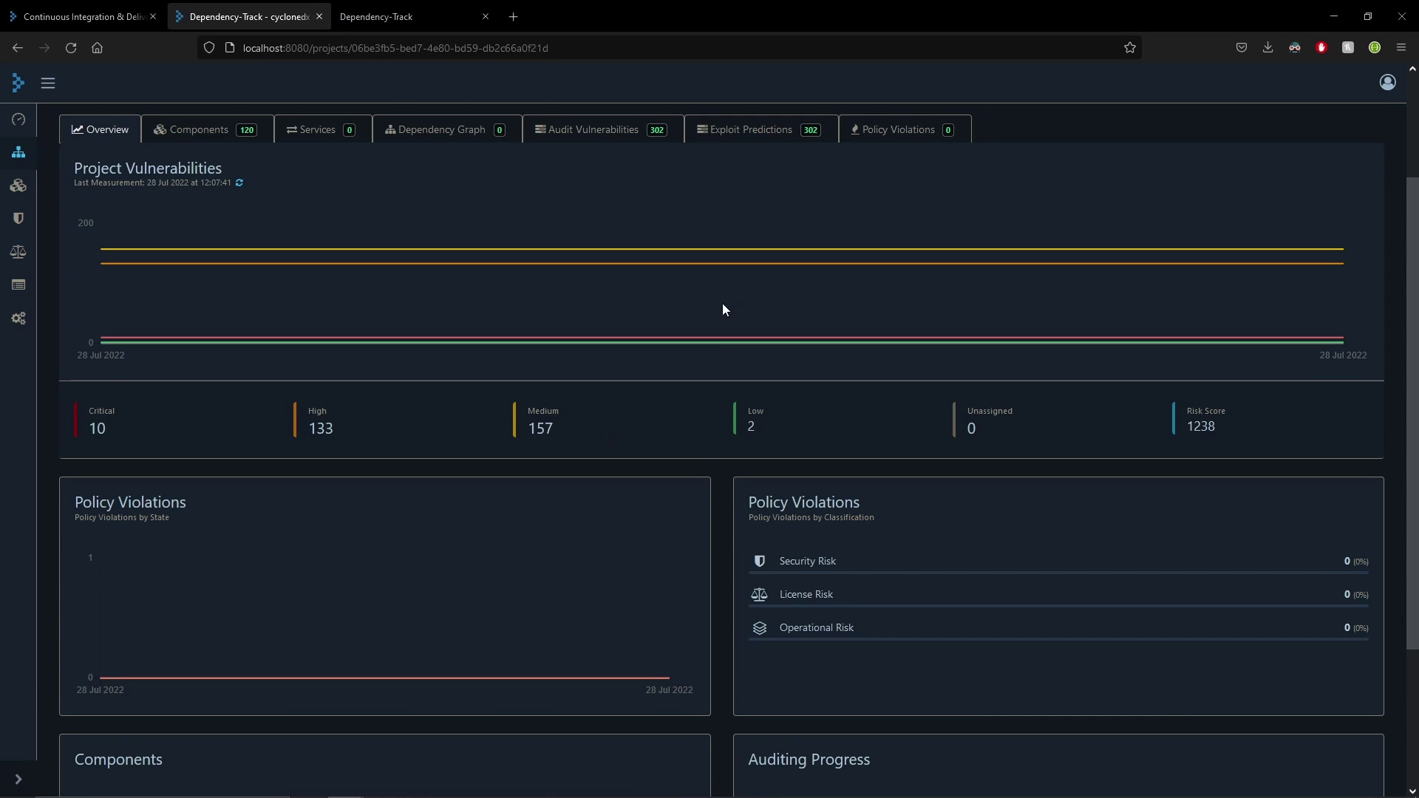
{"action": "scroll", "coordinate": [302, 534], "scroll_direction": "down", "scroll_amount": 3}
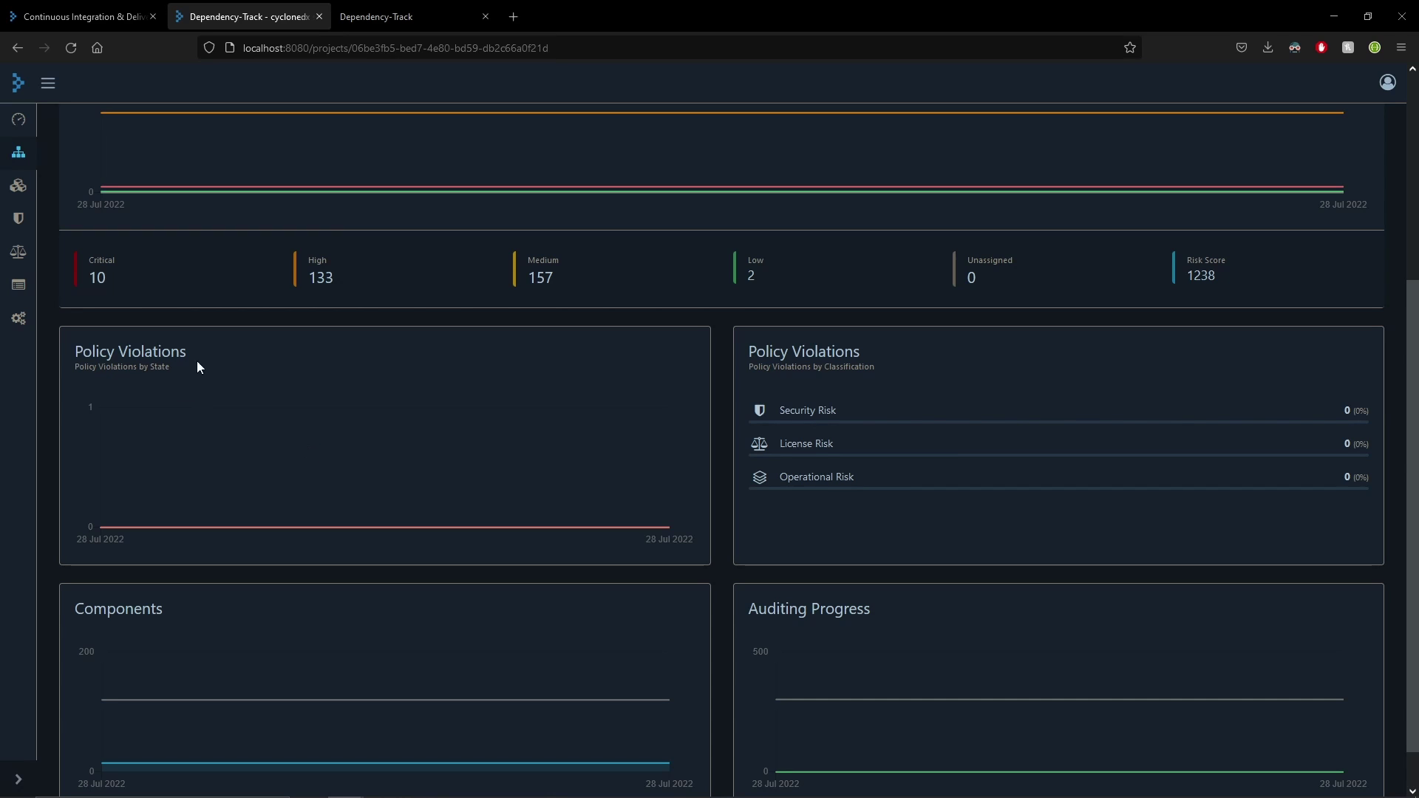
{"action": "scroll", "coordinate": [608, 458], "scroll_direction": "down", "scroll_amount": 2}
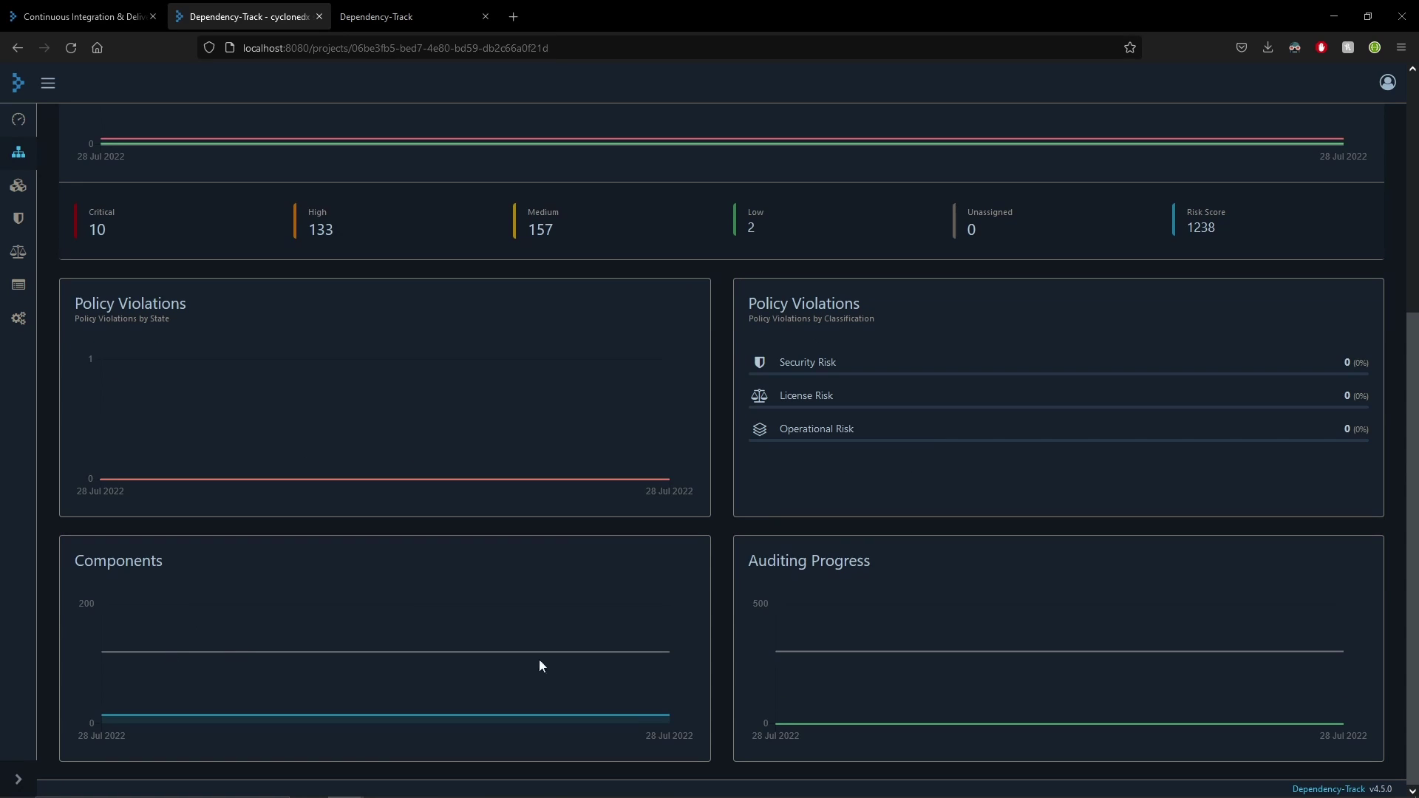
{"action": "key", "text": "alt+Tab"}
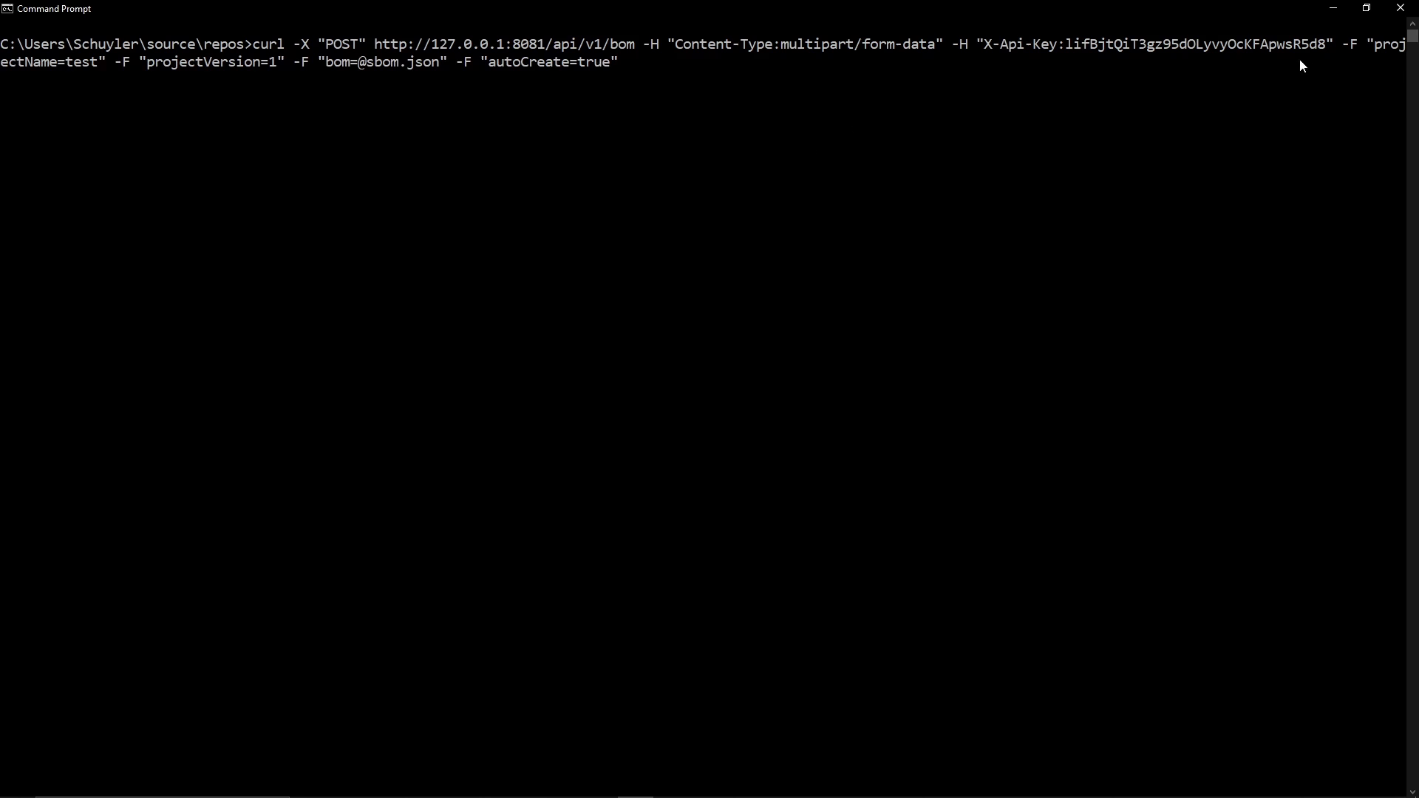
Check the curl arguments projectName=test, projectVersion=1, autoCreate=true and the sbom.json file.
{"action": "left_click_drag", "start_coordinate": [1346, 37], "coordinate": [1400, 56]}
{"action": "left_click", "coordinate": [8, 63]}
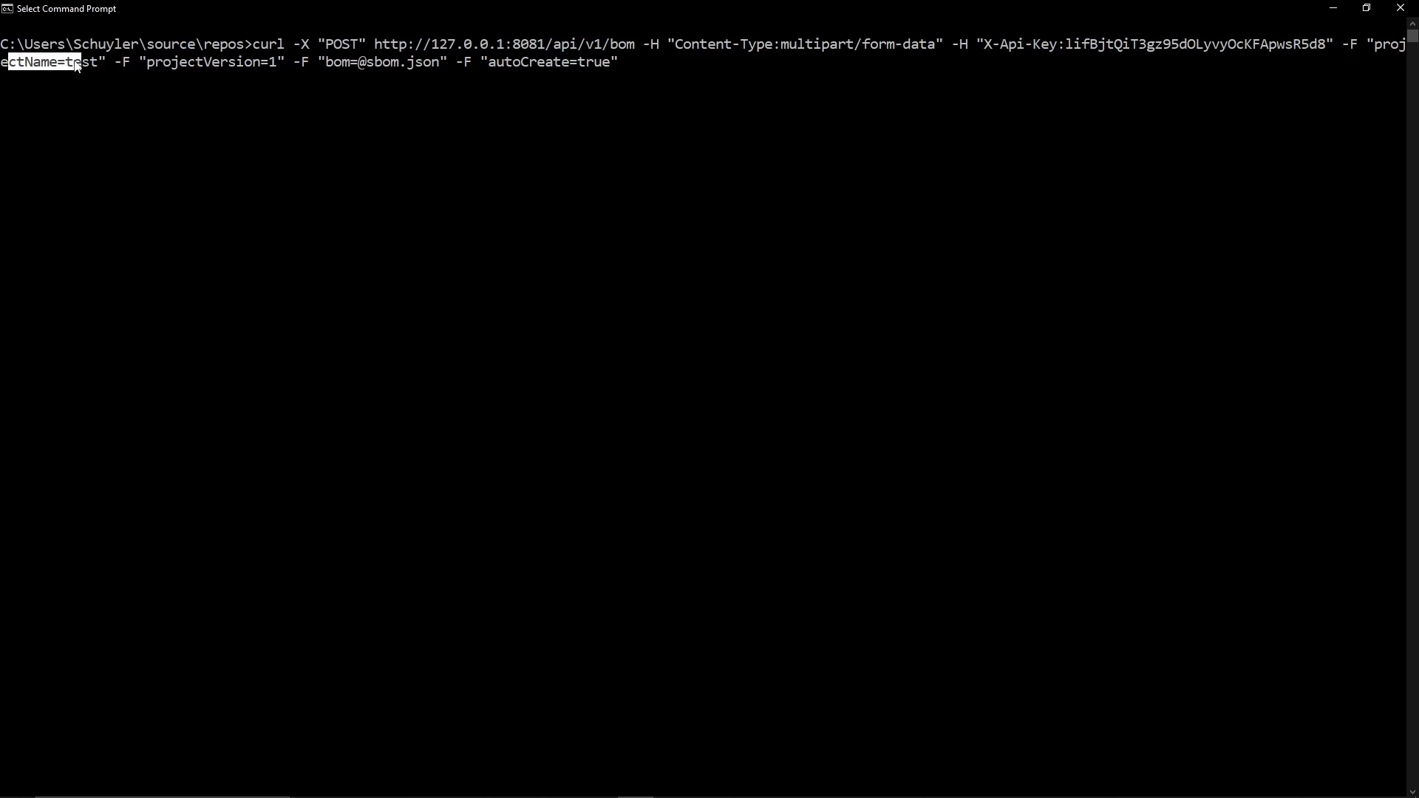
{"action": "left_click_drag", "start_coordinate": [9, 63], "coordinate": [444, 67]}
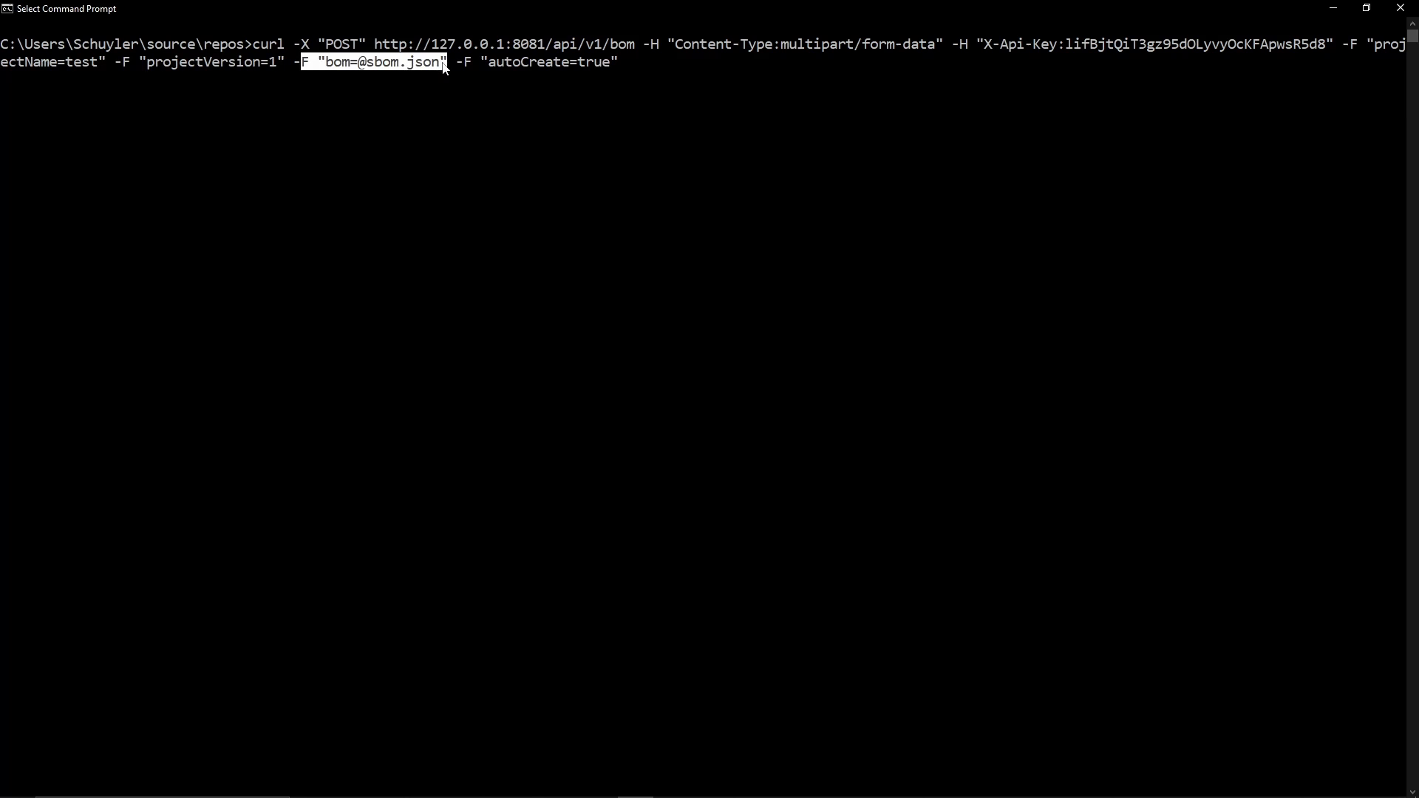
{"action": "left_click", "coordinate": [445, 64]}
{"action": "left_click_drag", "start_coordinate": [457, 64], "coordinate": [618, 67]}
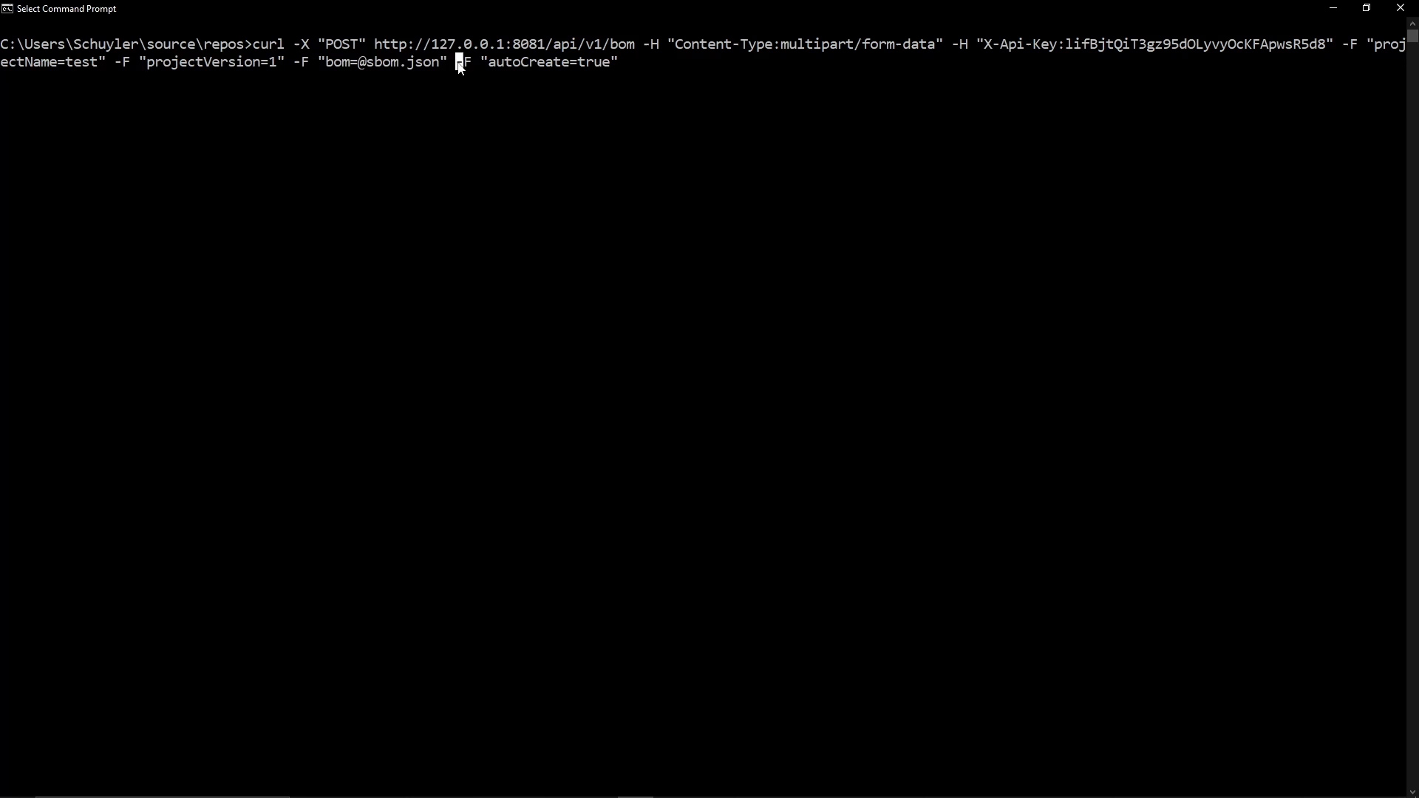
{"action": "left_click", "coordinate": [618, 64]}
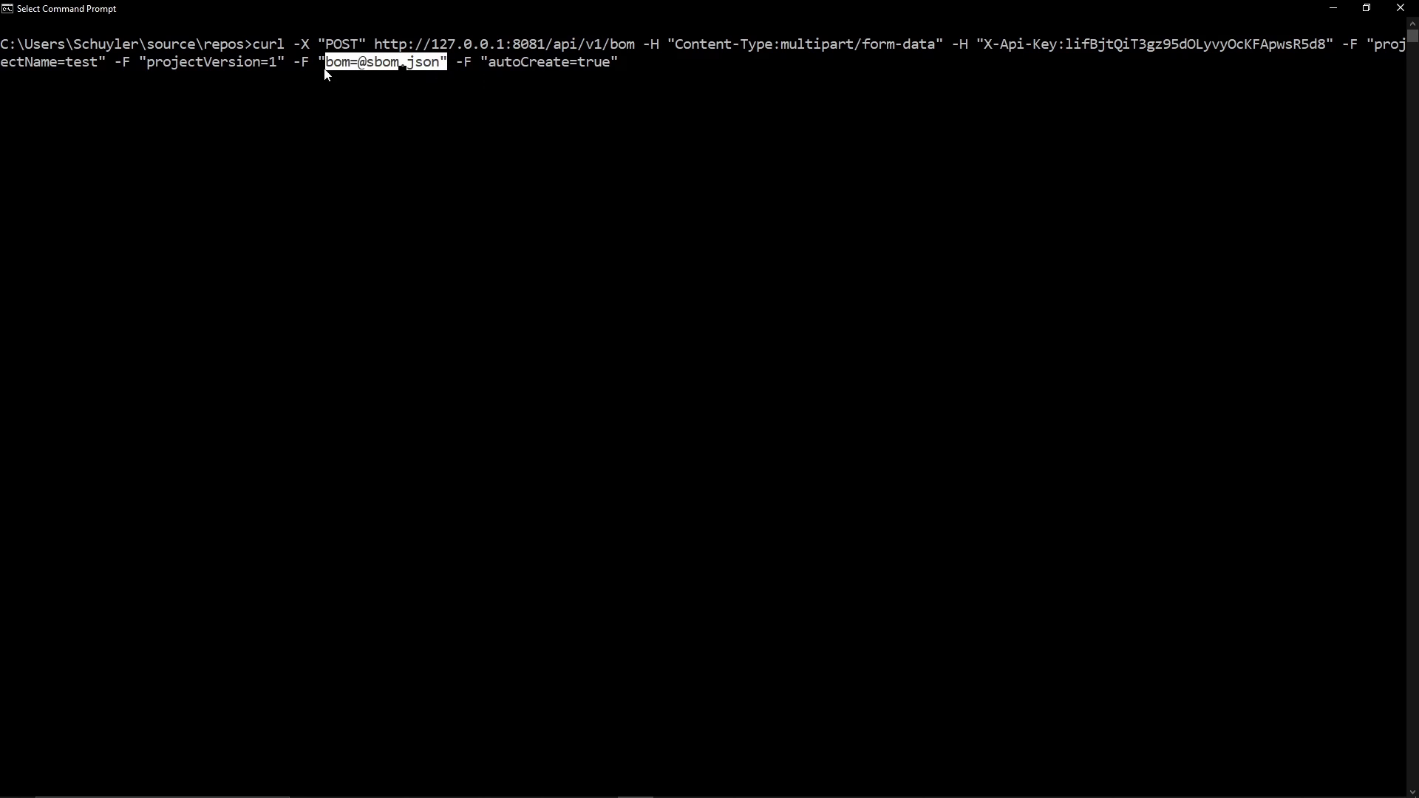
{"action": "left_click_drag", "start_coordinate": [447, 61], "coordinate": [298, 64]}
{"action": "left_click", "coordinate": [298, 62]}
Run the autoCreate upload for project test version 1 and highlight the returned token.
{"action": "left_click", "coordinate": [248, 152]}
{"action": "double_click", "coordinate": [87, 62]}
{"action": "left_click", "coordinate": [272, 65]}
{"action": "left_click", "coordinate": [265, 132]}
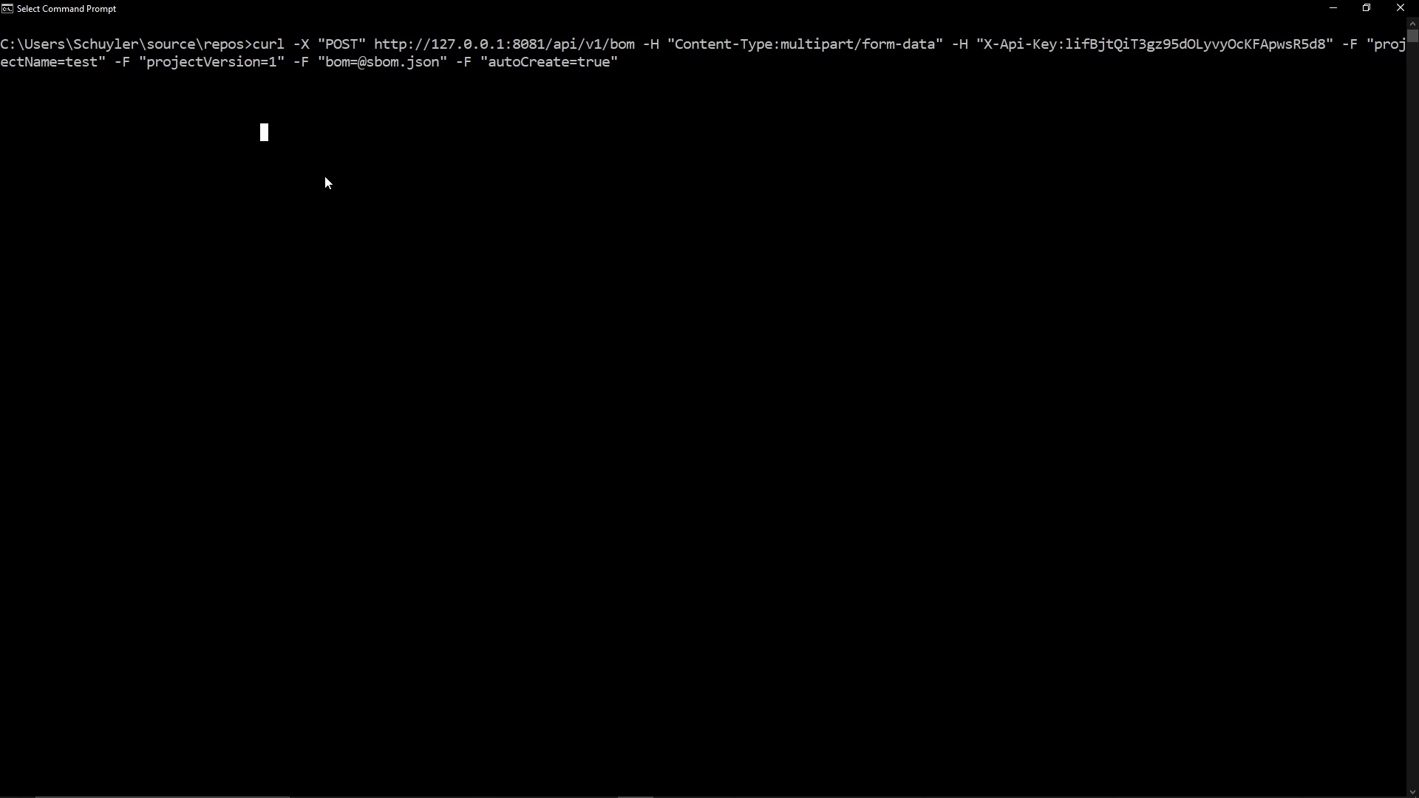
{"action": "key", "text": "Escape"}
{"action": "key", "text": "Return"}
{"action": "left_click_drag", "start_coordinate": [415, 78], "coordinate": [5, 83]}
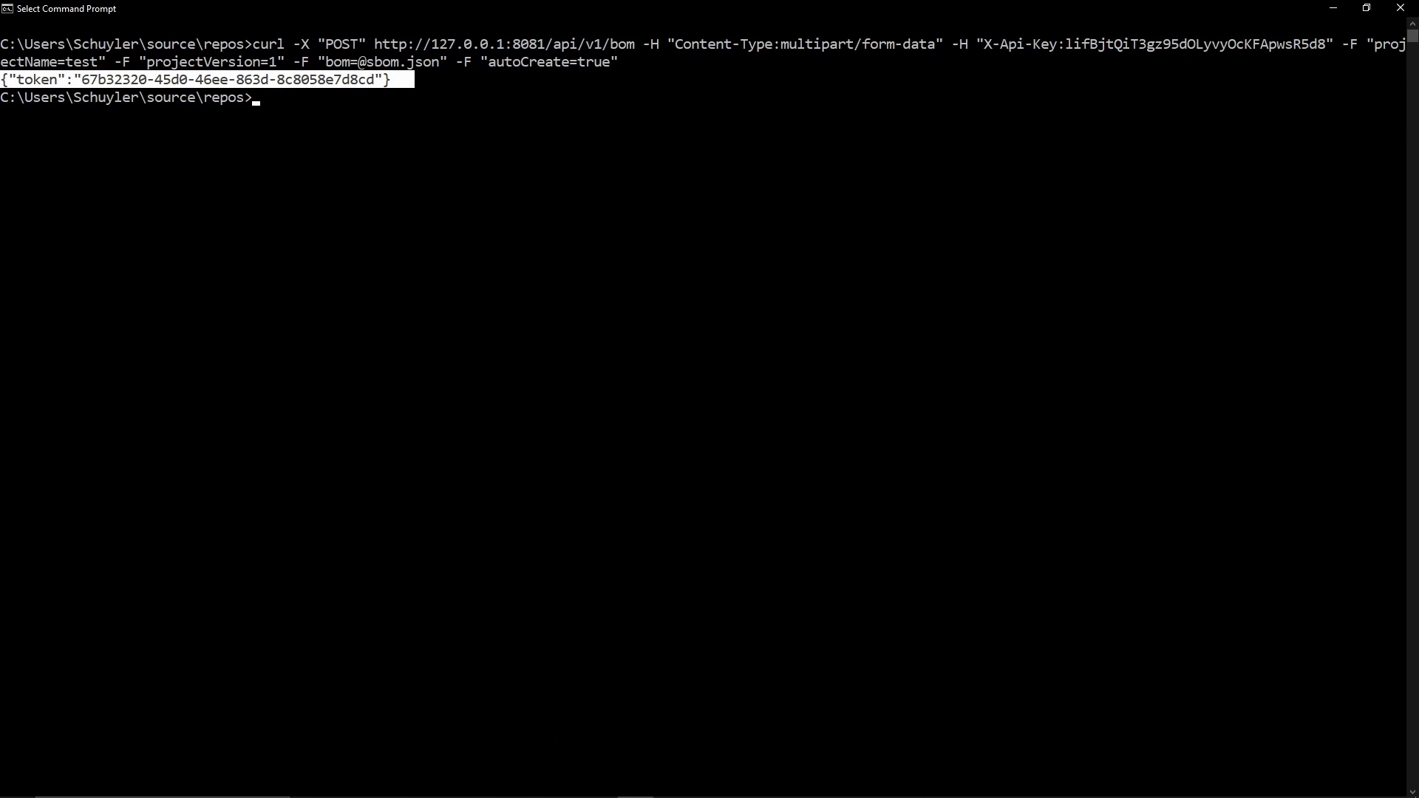
{"action": "key", "text": "alt+Tab"}
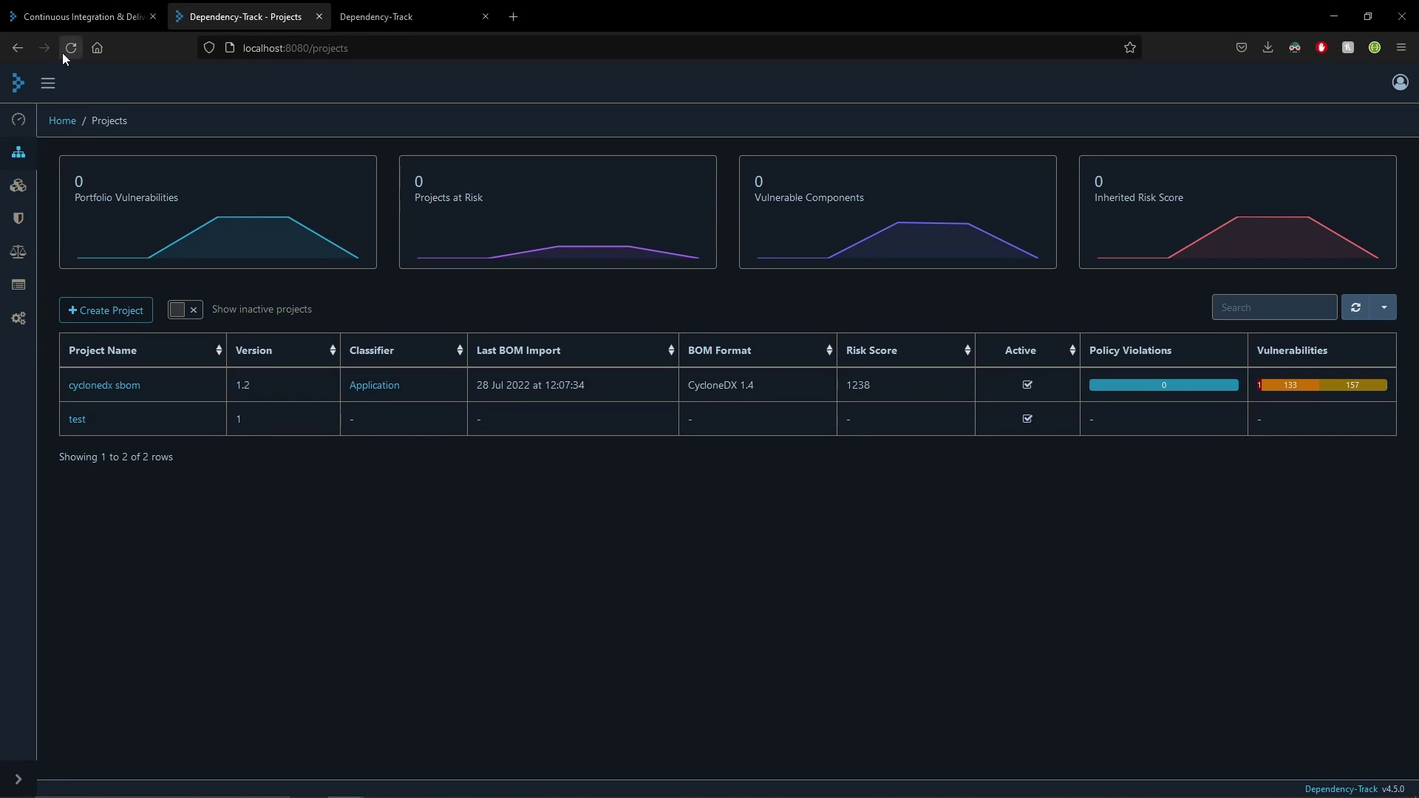
Reload the Projects page so test version 1 shows CycloneDX 1.4 and risk score 1238.
{"action": "left_click", "coordinate": [71, 48]}
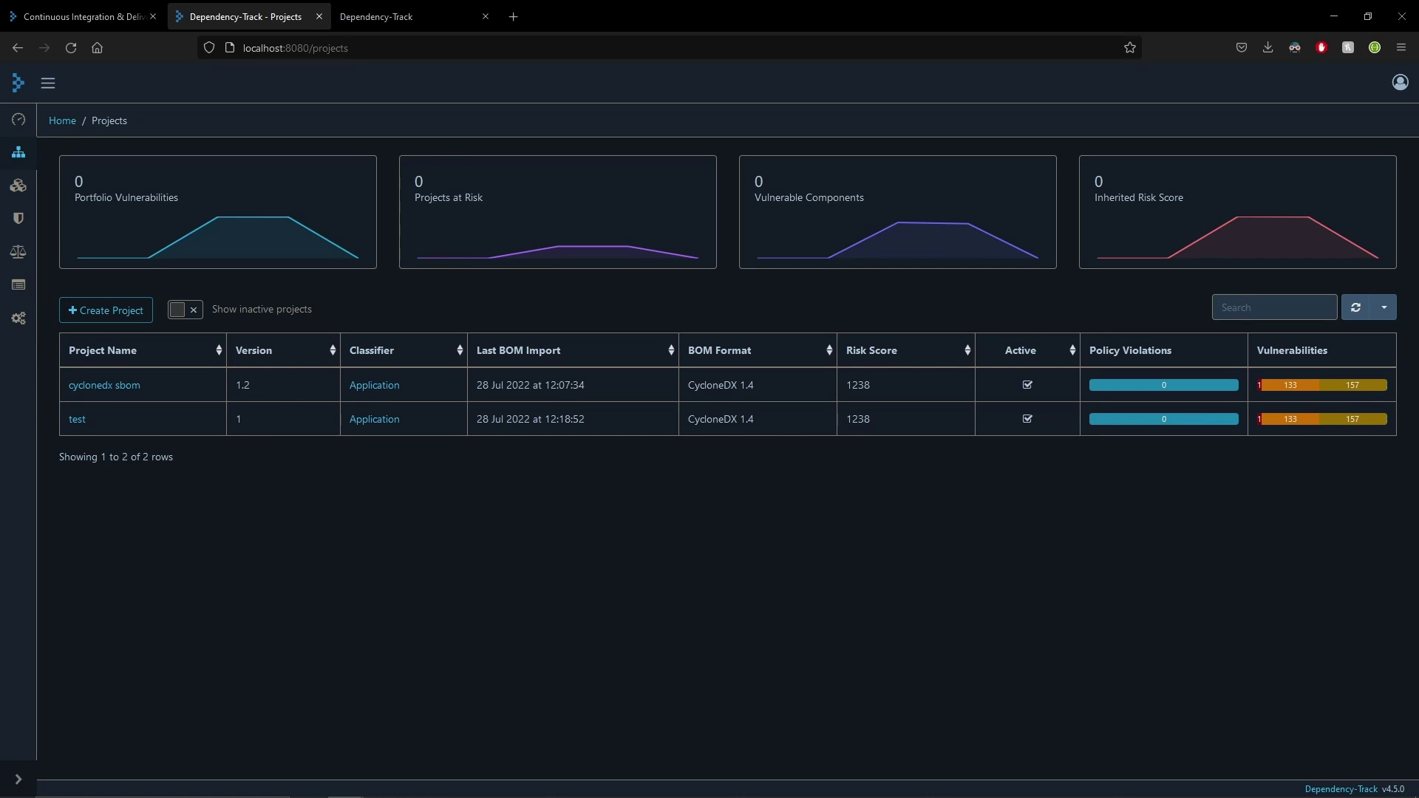
Open cyclonedx sbom 1.2 and view its Components, Services and Dependency Graph tabs.
{"action": "left_click", "coordinate": [105, 385]}
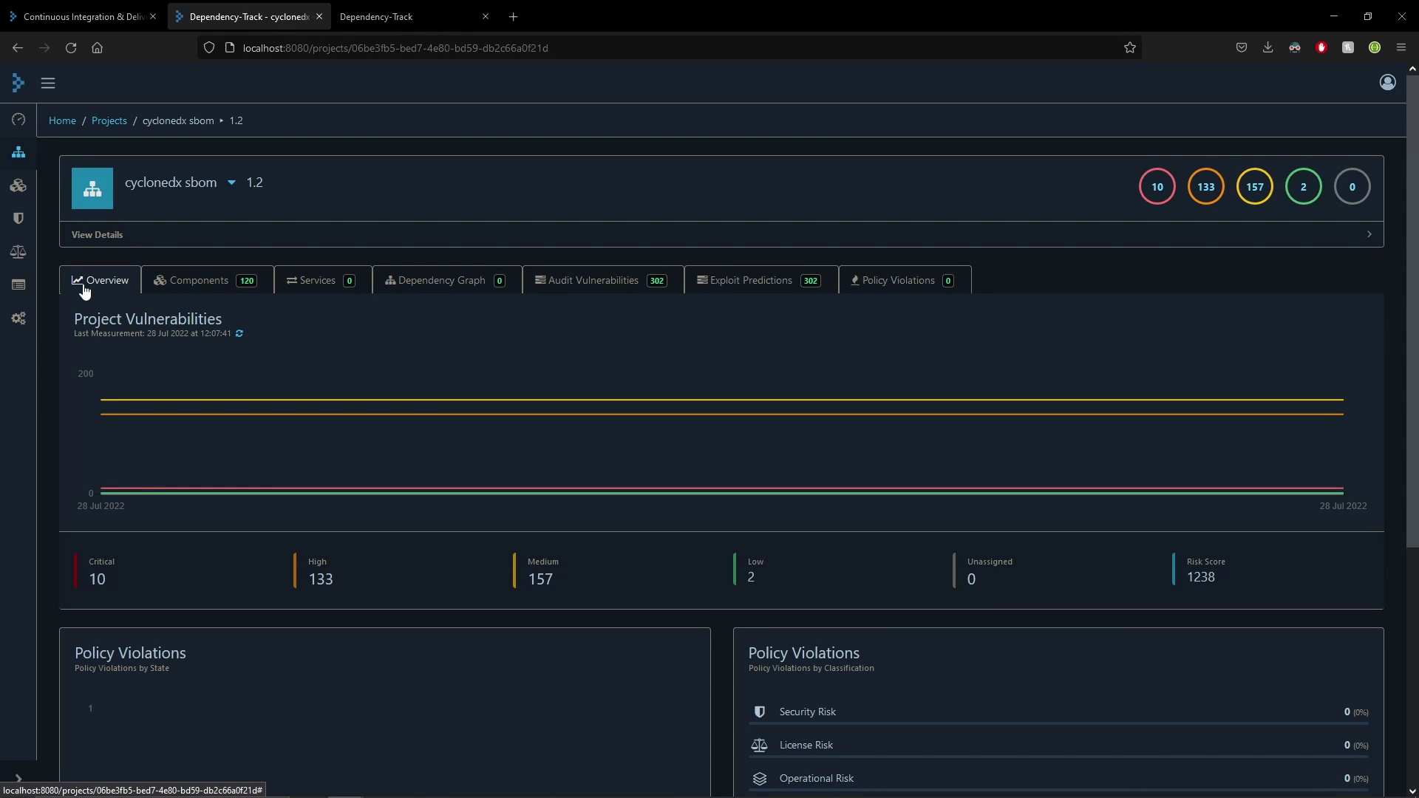
{"action": "left_click", "coordinate": [222, 284]}
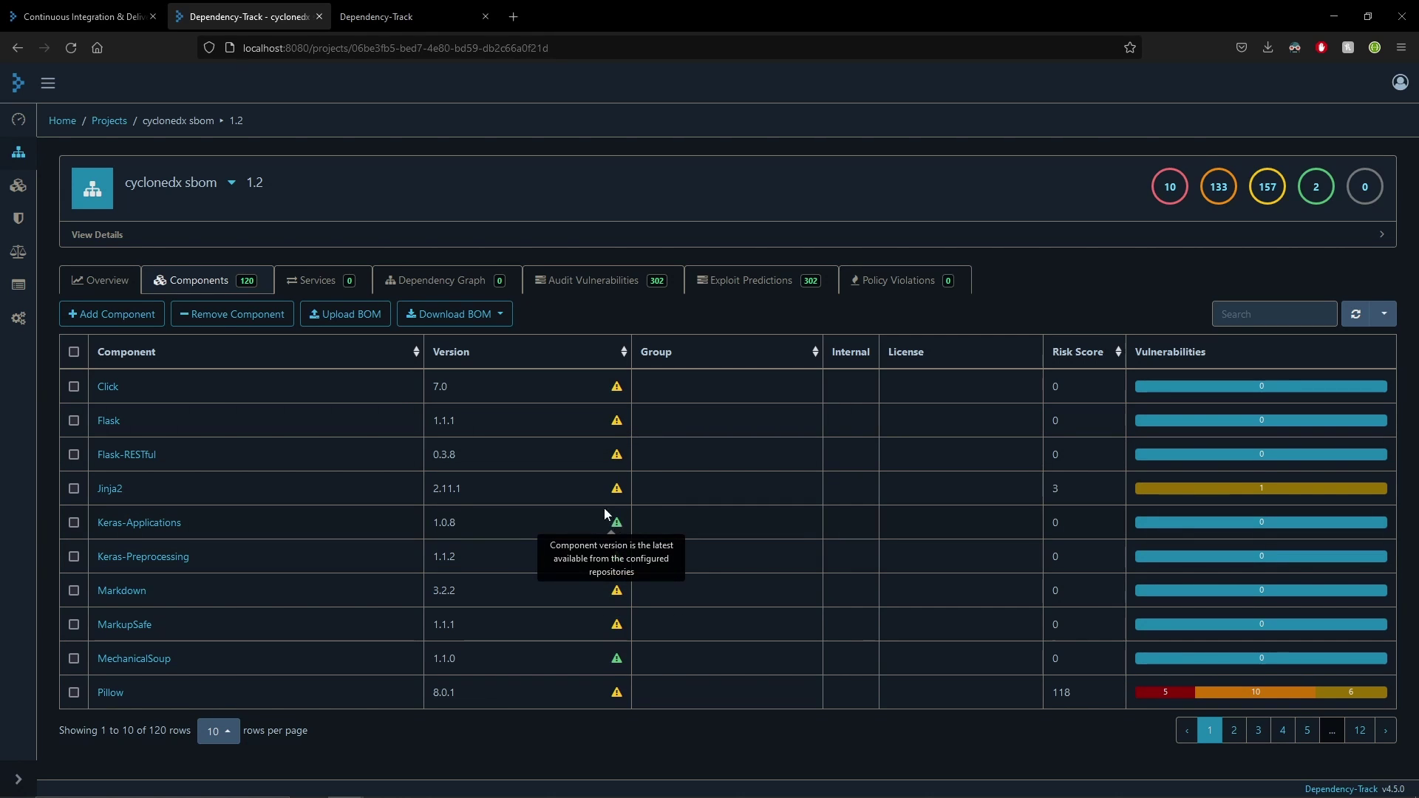
{"action": "left_click", "coordinate": [323, 285]}
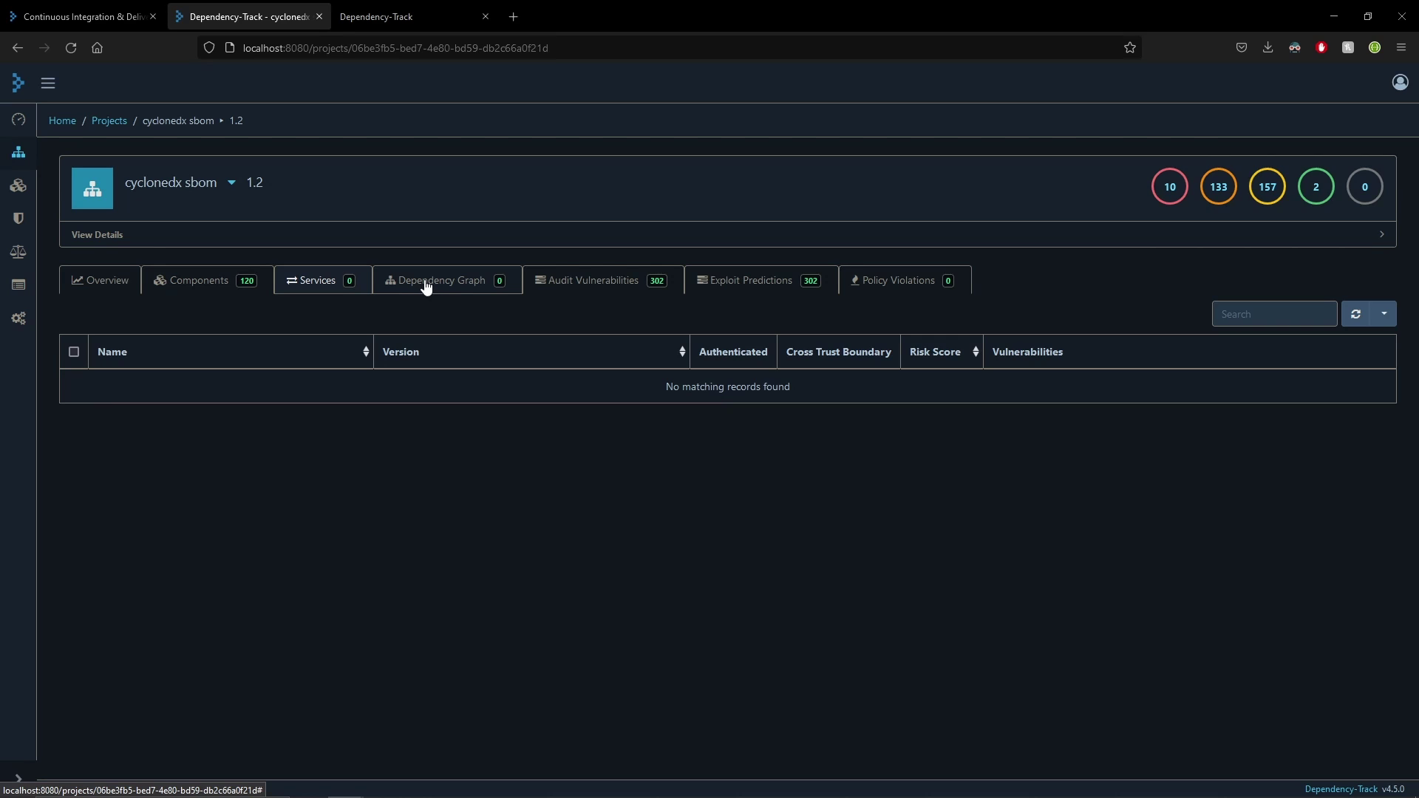
{"action": "left_click", "coordinate": [426, 288]}
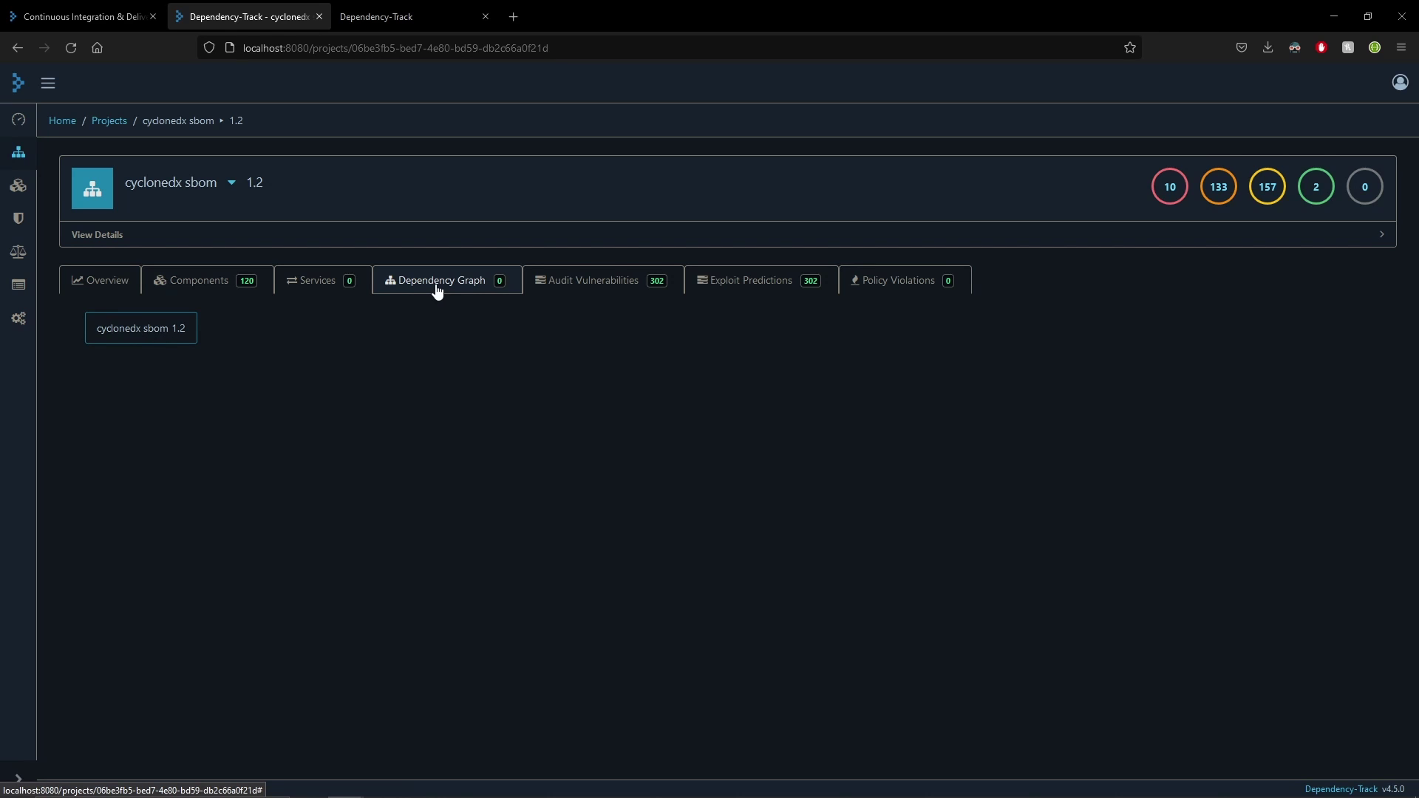
Under Audit Vulnerabilities, set the protobuf CVE-2021-22570 analysis to Resolved and suppress it.
{"action": "left_click", "coordinate": [577, 290]}
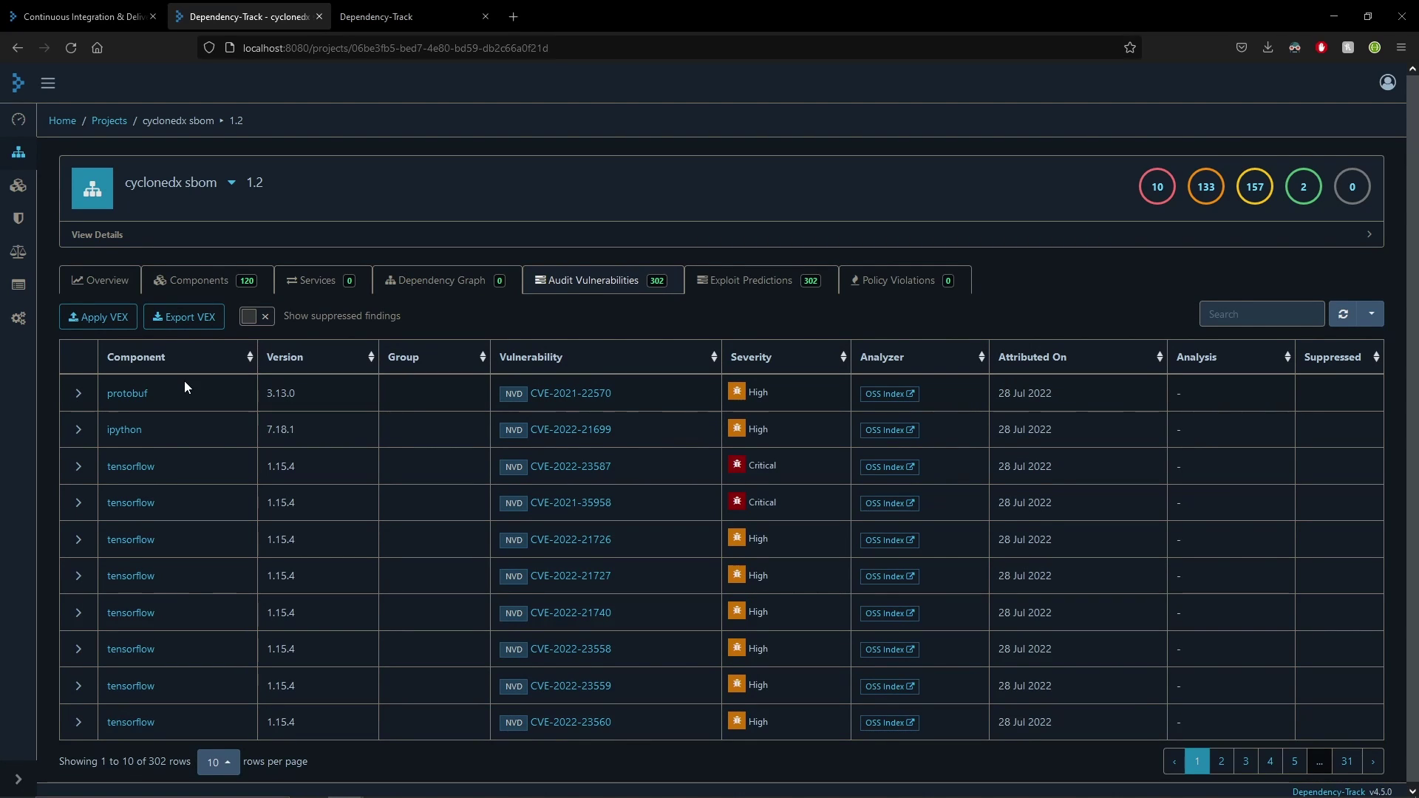
{"action": "left_click", "coordinate": [78, 393]}
{"action": "scroll", "coordinate": [536, 381], "scroll_direction": "down", "scroll_amount": 3}
{"action": "left_click", "coordinate": [775, 518]}
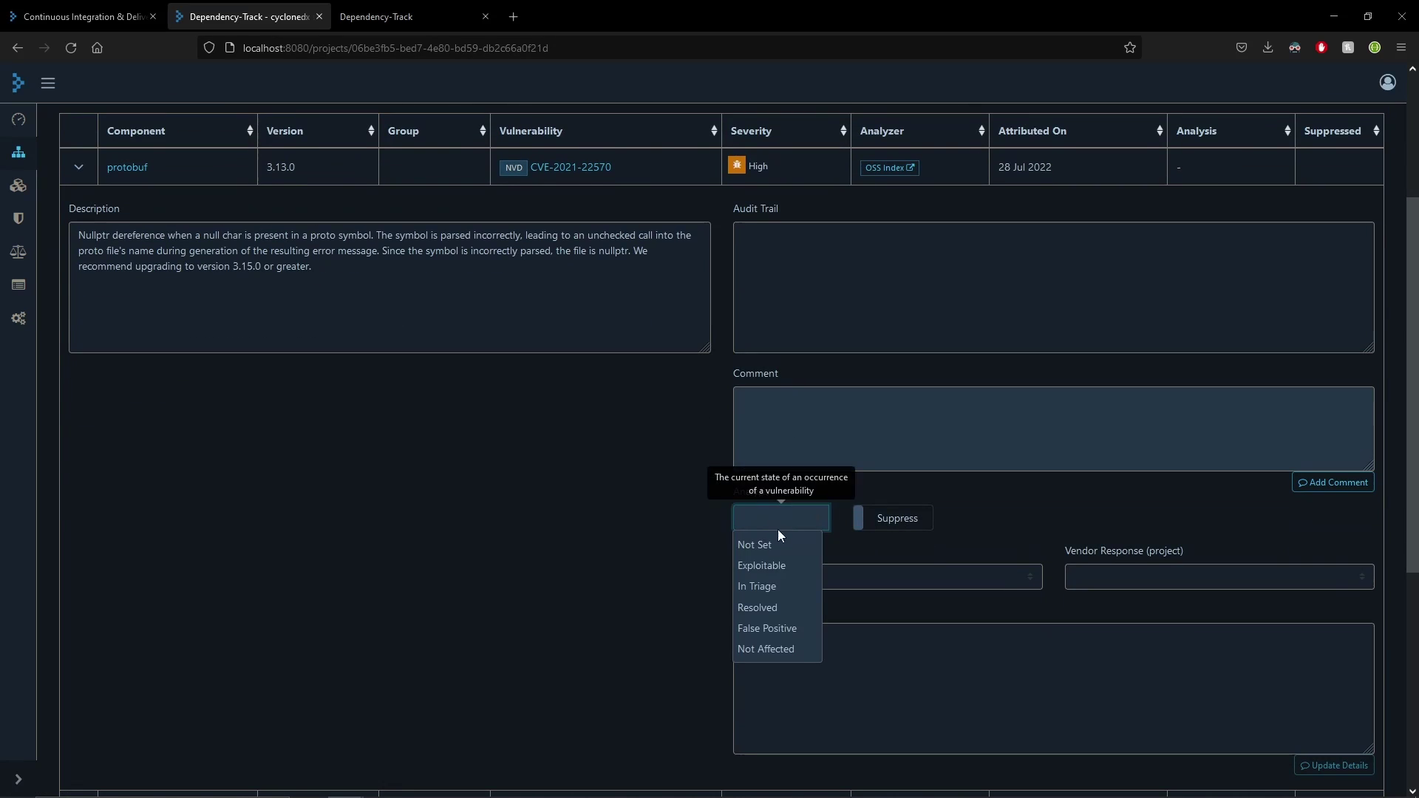
{"action": "left_click", "coordinate": [782, 609]}
{"action": "left_click", "coordinate": [897, 520]}
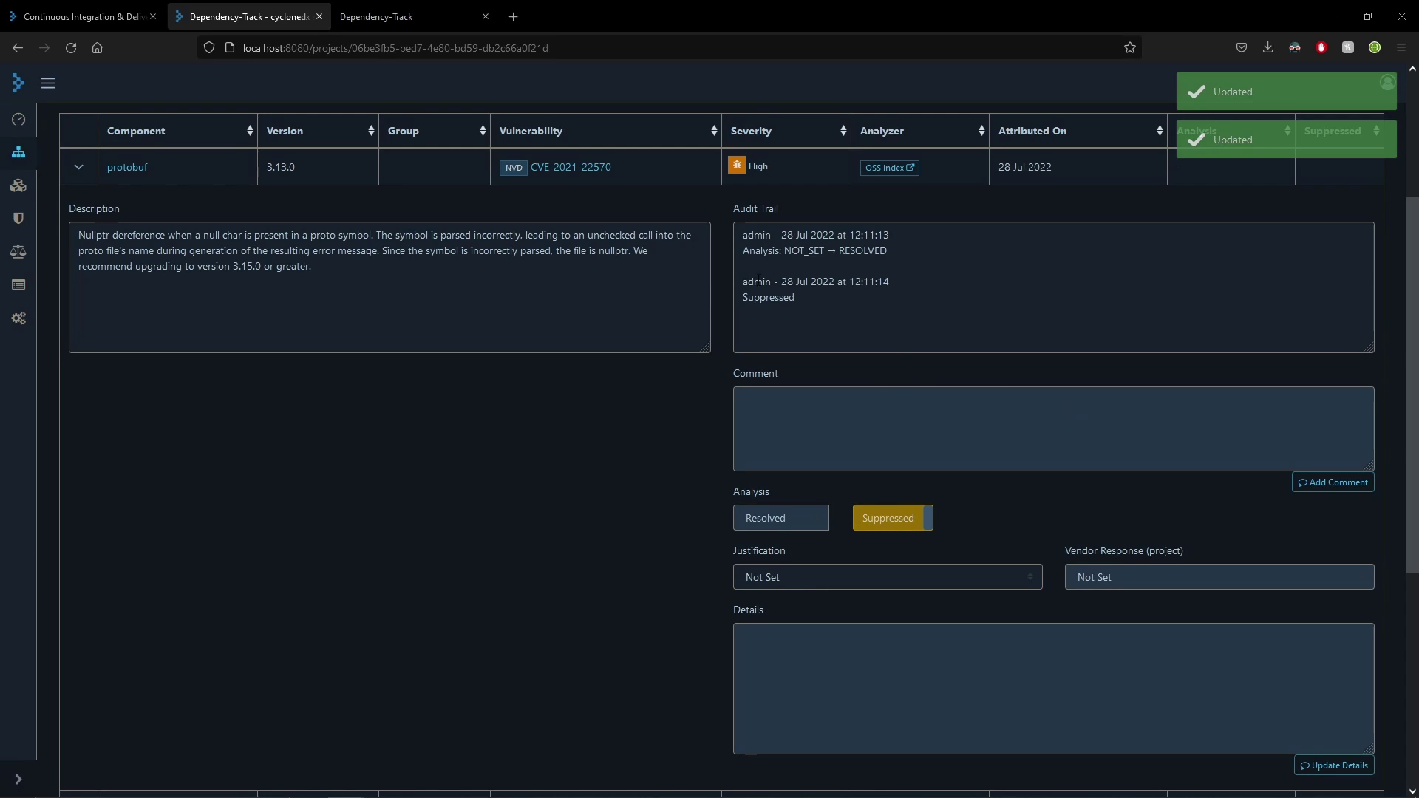
{"action": "left_click_drag", "start_coordinate": [810, 311], "coordinate": [740, 230]}
{"action": "left_click", "coordinate": [814, 266]}
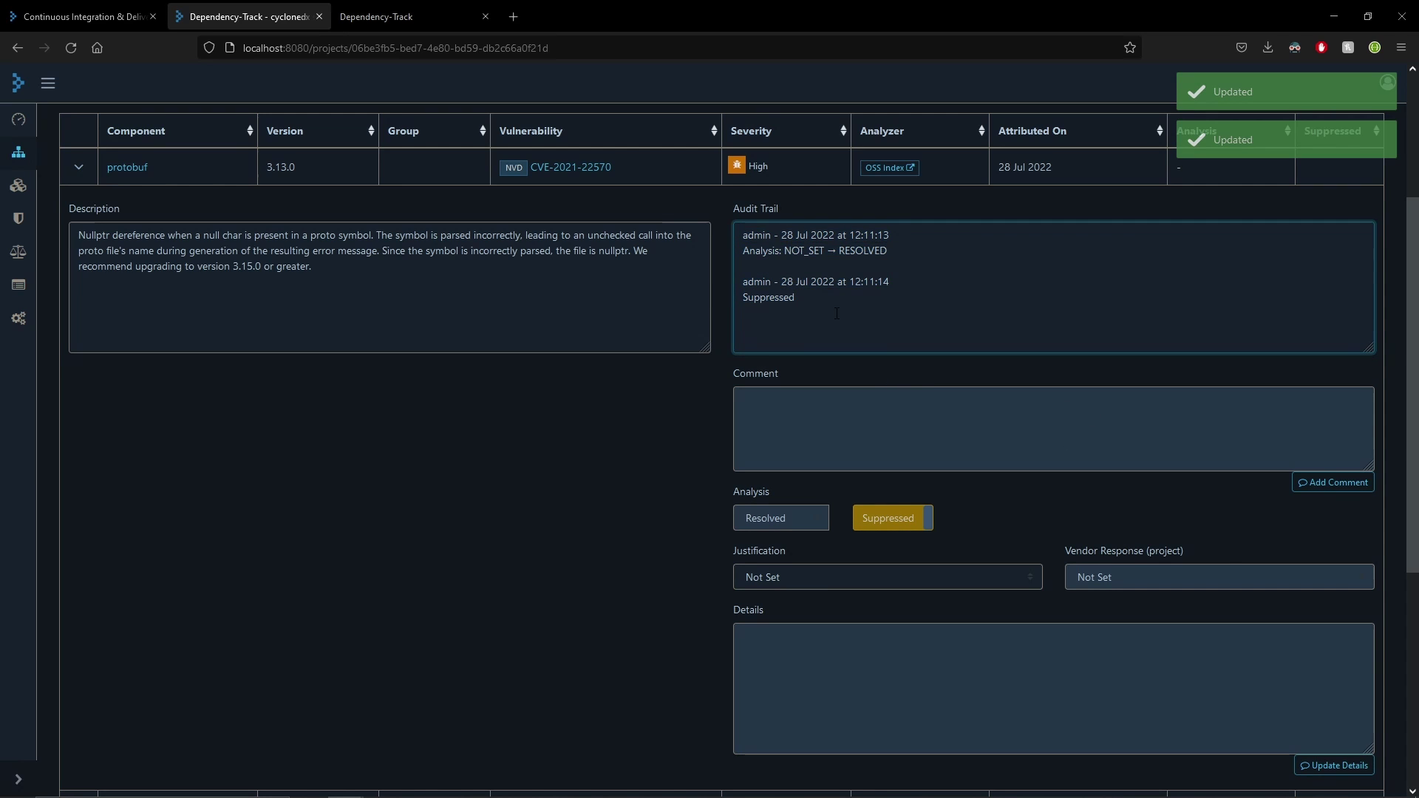
{"action": "scroll", "coordinate": [835, 312], "scroll_direction": "down", "scroll_amount": 1}
{"action": "scroll", "coordinate": [776, 321], "scroll_direction": "up", "scroll_amount": 5}
View the EPSS-versus-CVSS Exploit Predictions chart, then the empty Policy Violations list.
{"action": "left_click", "coordinate": [713, 282]}
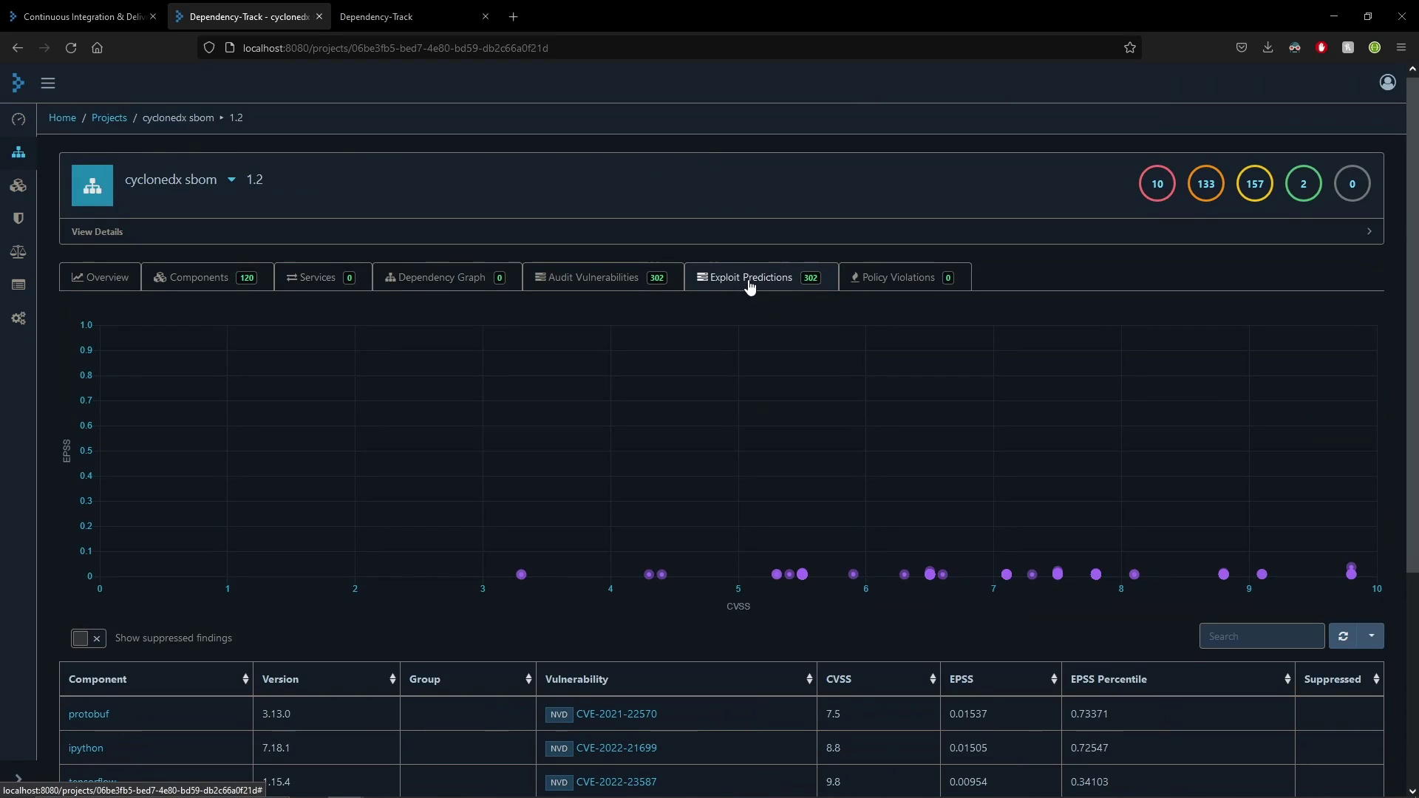
{"action": "scroll", "coordinate": [993, 380], "scroll_direction": "down", "scroll_amount": 1}
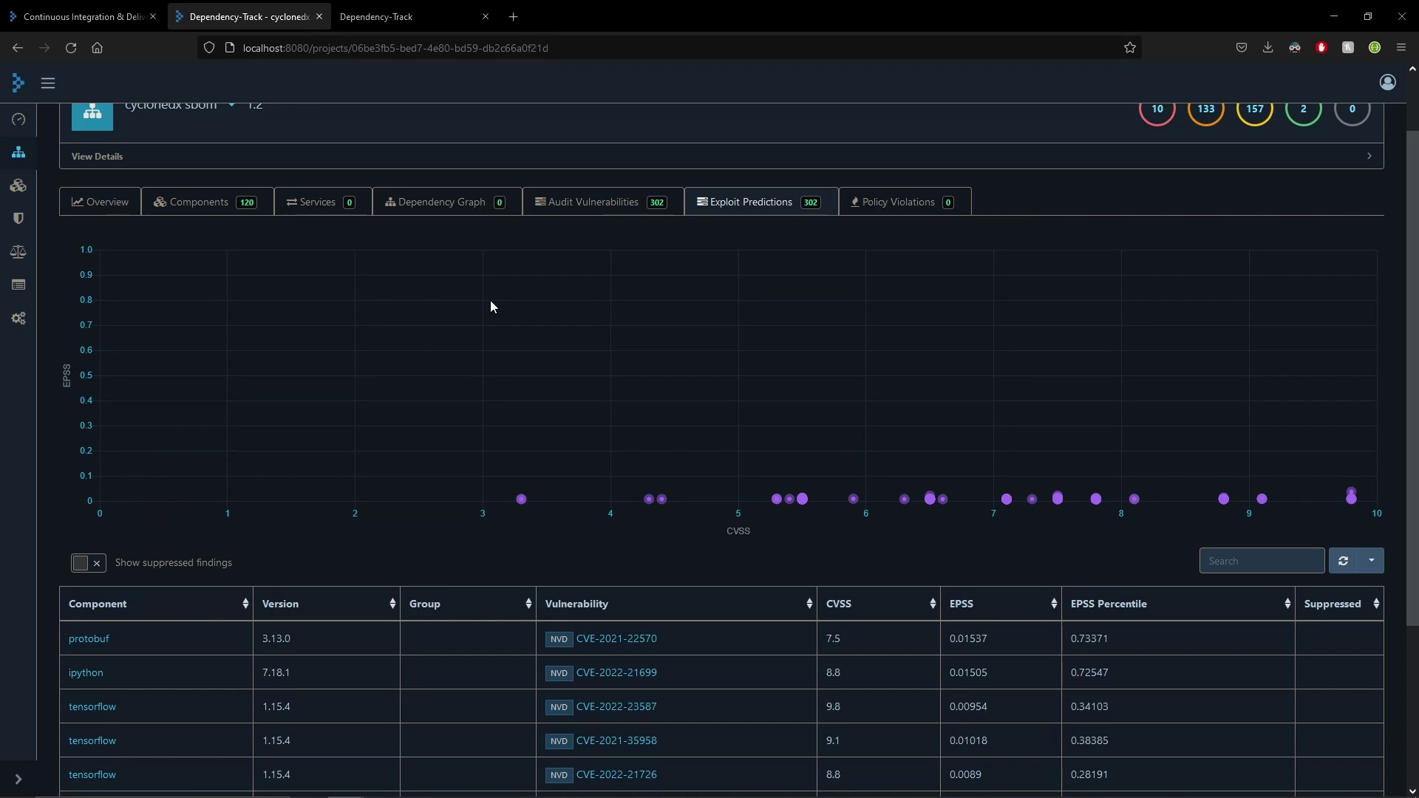
{"action": "left_click", "coordinate": [893, 202]}
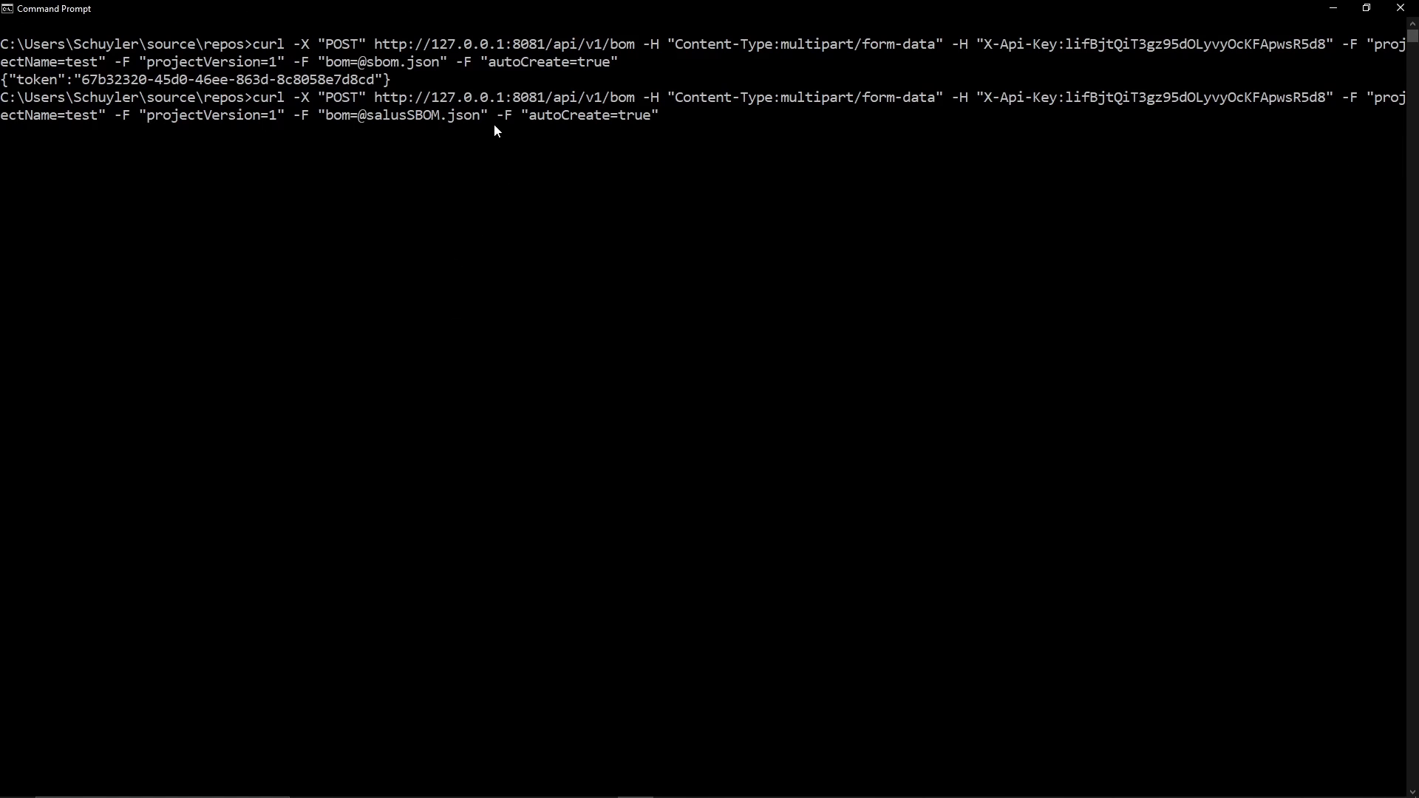
Run the curl upload of salusSBOM.json to the test project and receive its token.
{"action": "left_click_drag", "start_coordinate": [482, 115], "coordinate": [368, 116]}
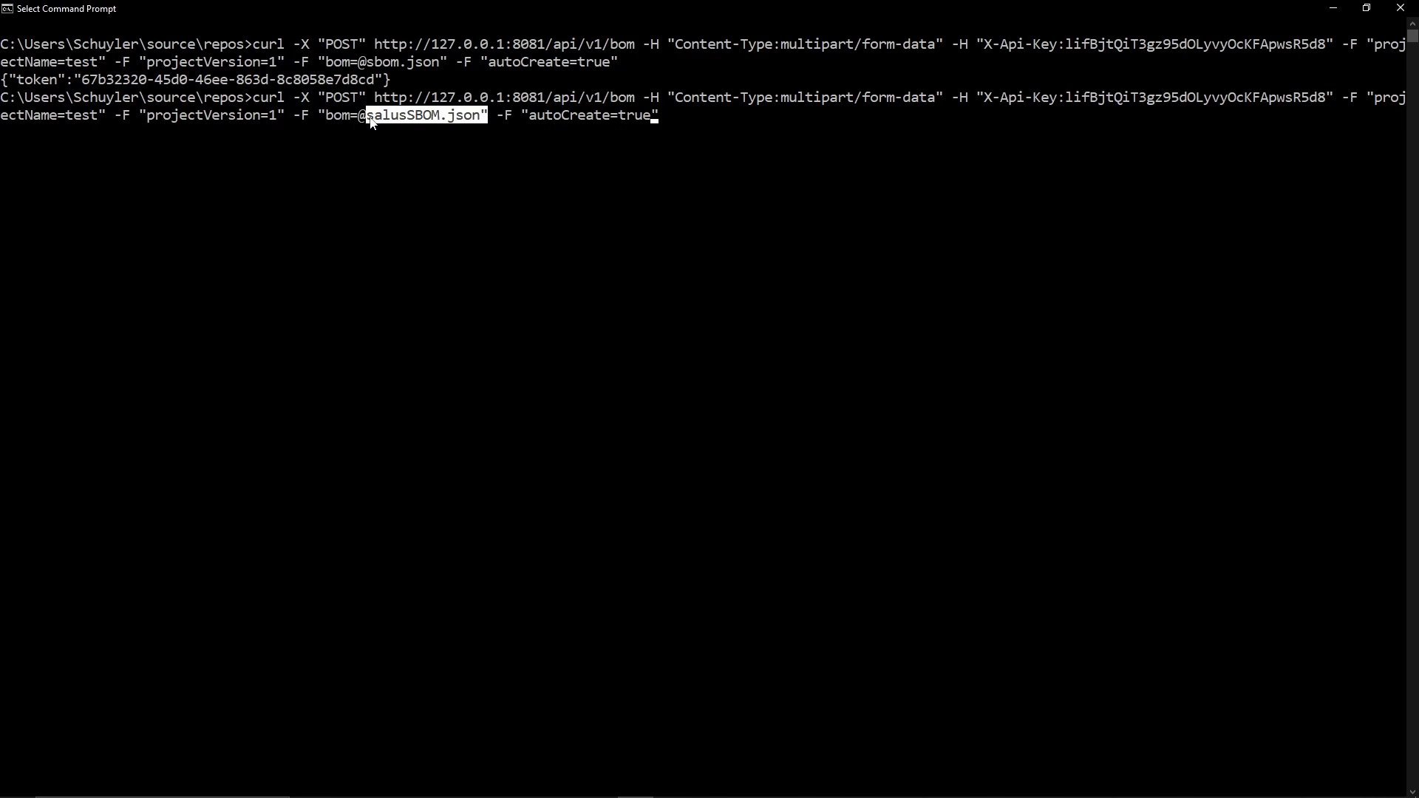
{"action": "left_click", "coordinate": [476, 116]}
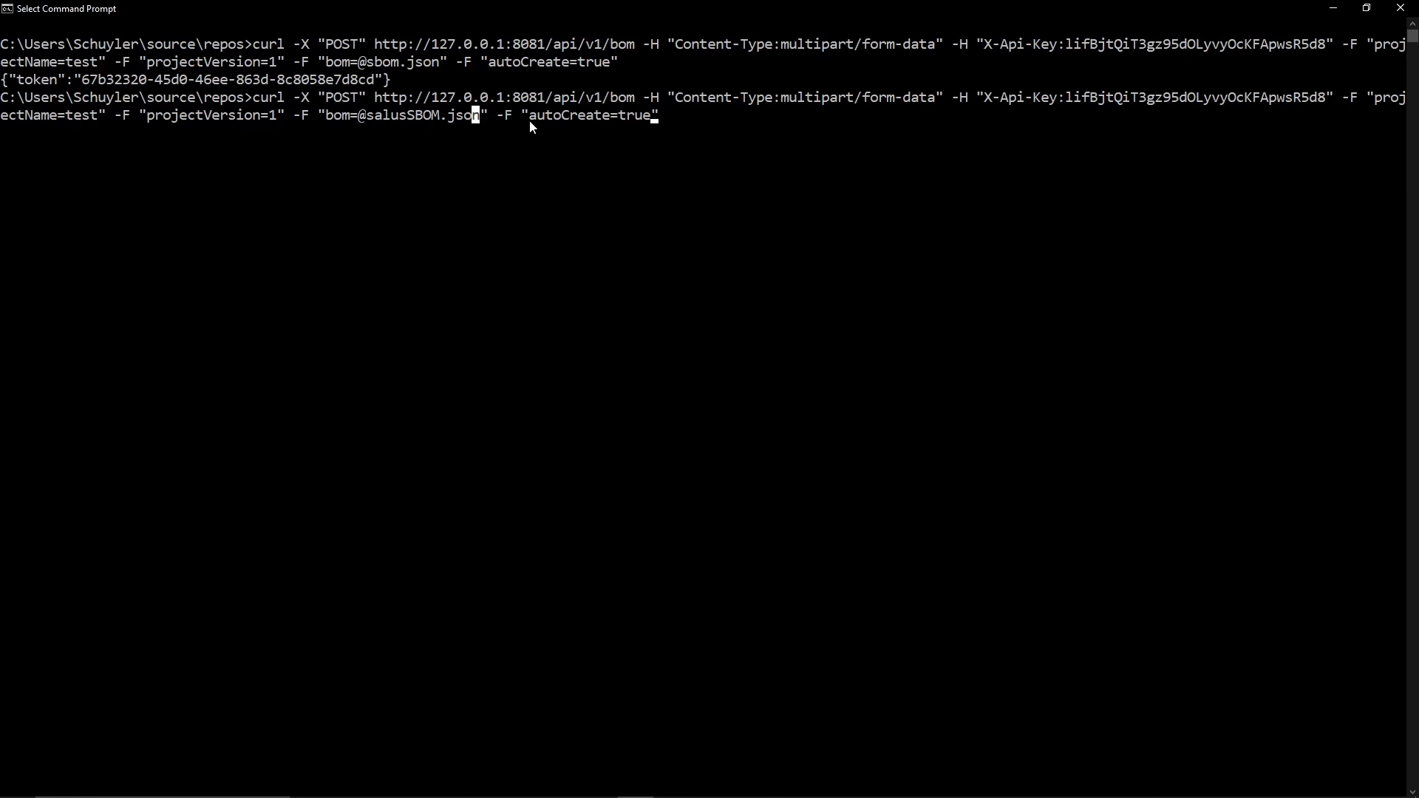
{"action": "key", "text": "Return"}
{"action": "key", "text": "Return"}
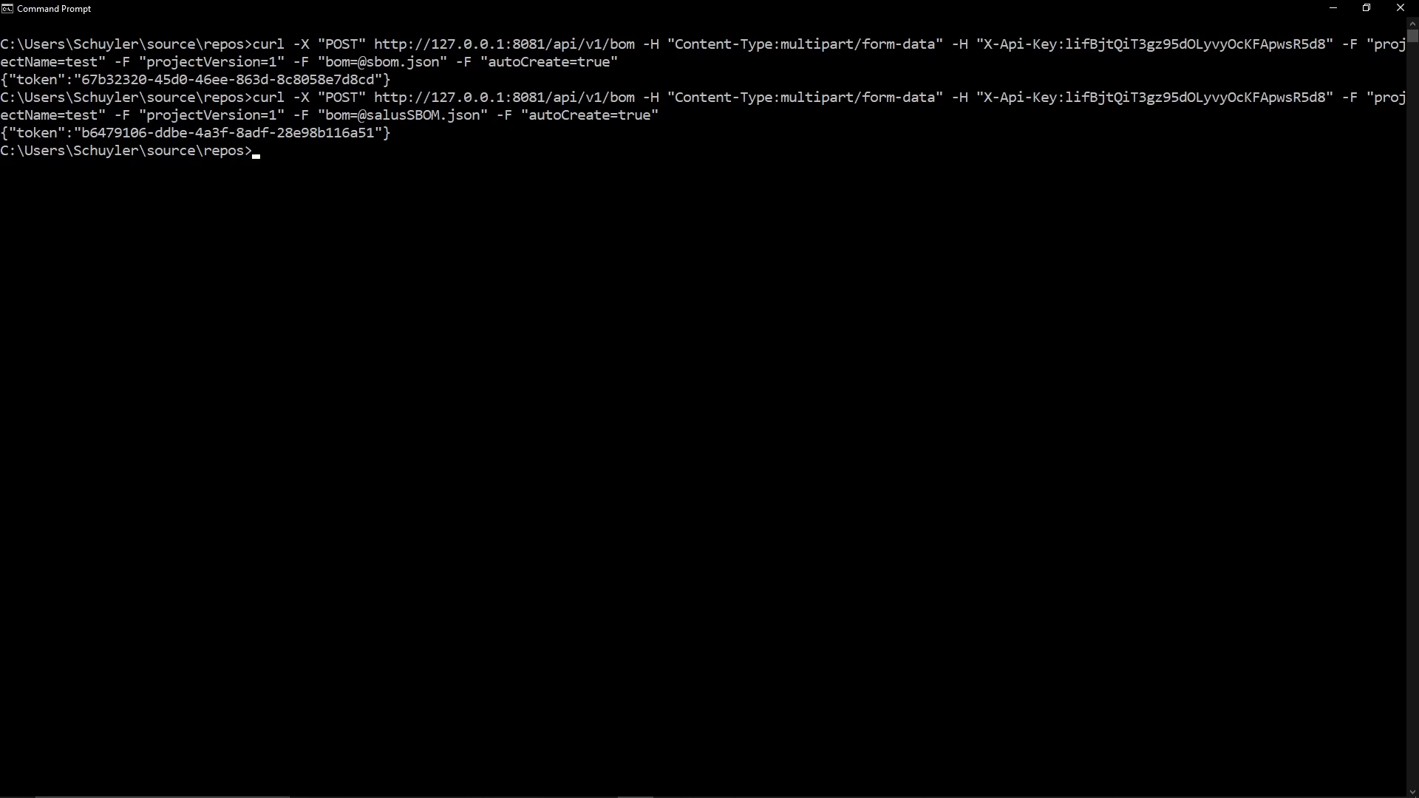
{"action": "key", "text": "alt+Tab"}
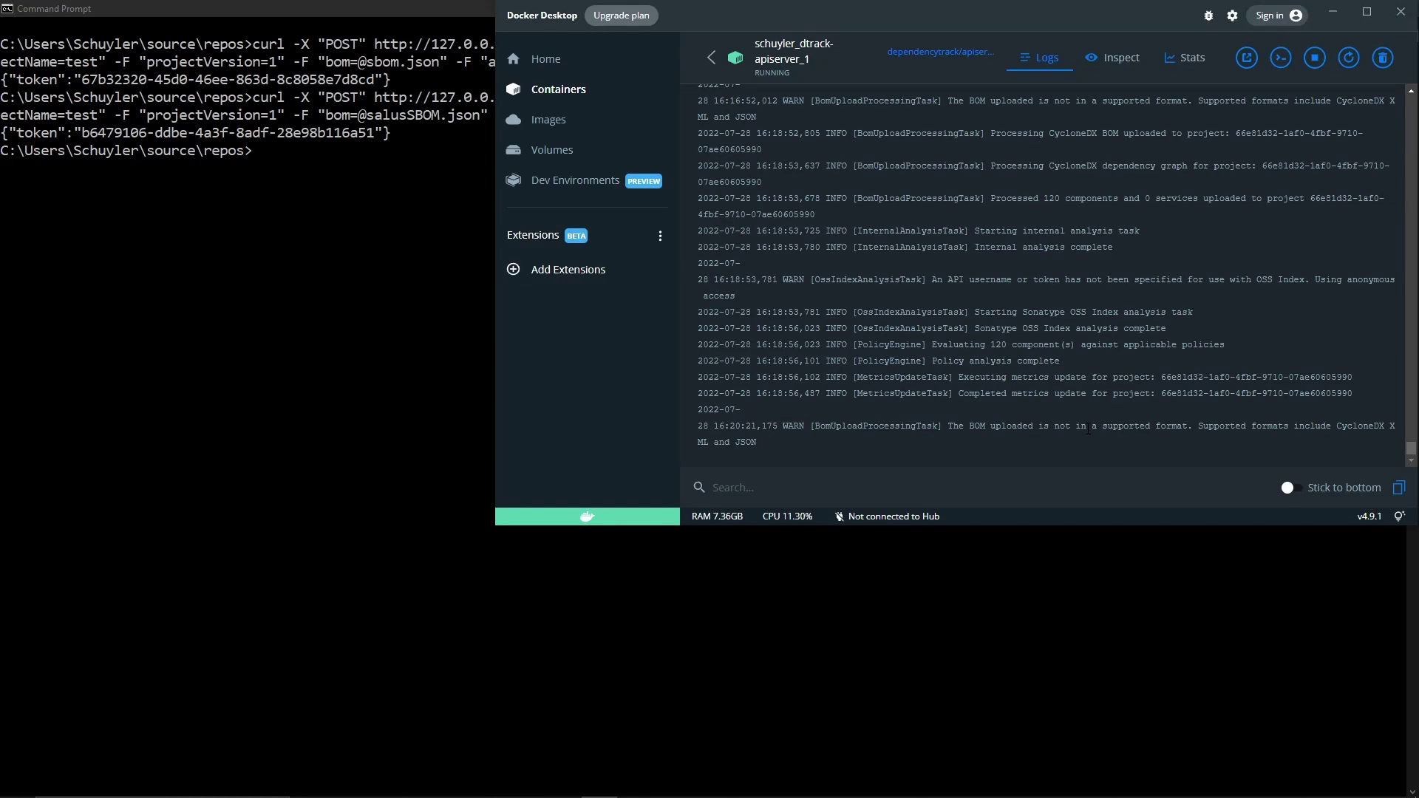
Highlight the apiserver warning that the BOM is not CycloneDX XML or JSON.
{"action": "left_click_drag", "start_coordinate": [948, 427], "coordinate": [855, 440]}
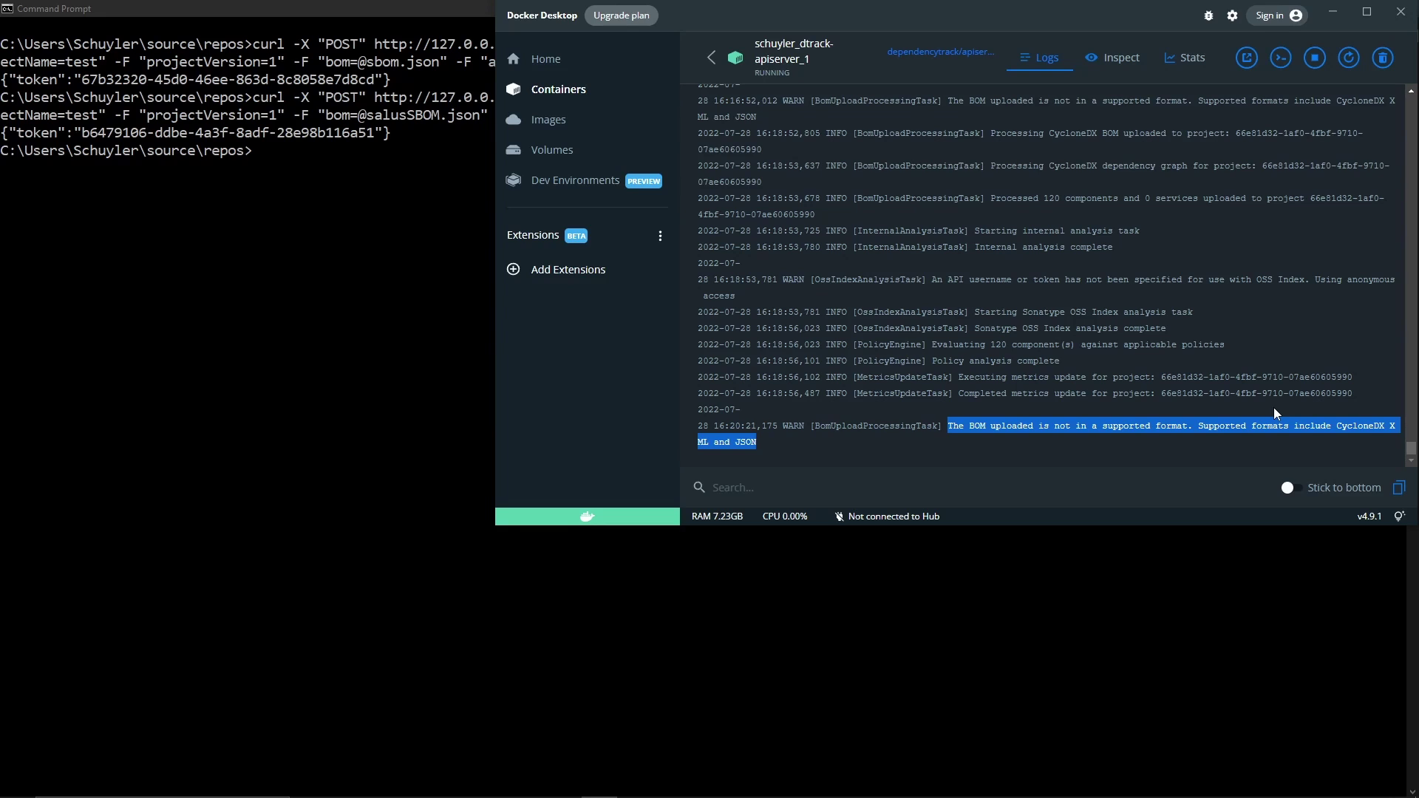
{"action": "left_click", "coordinate": [295, 159]}
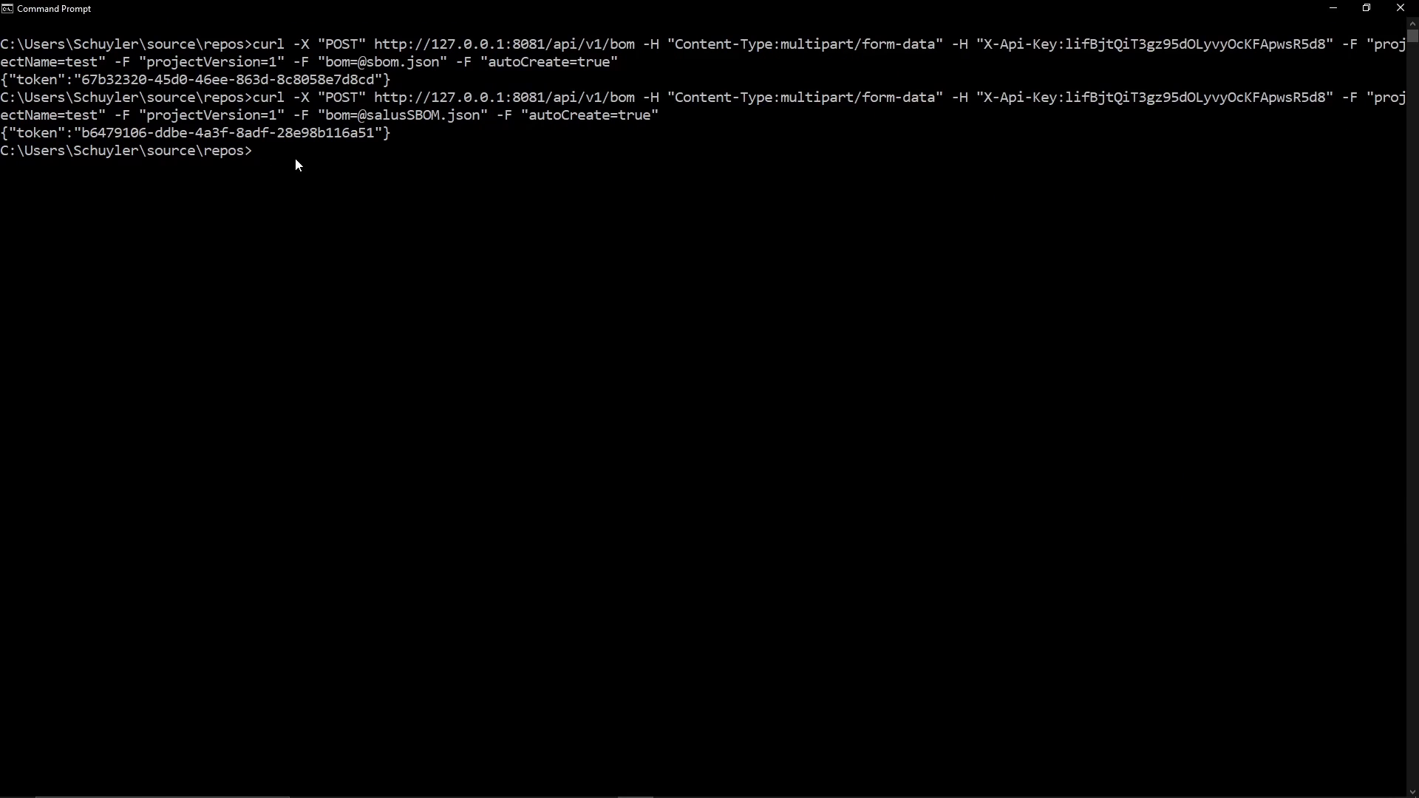